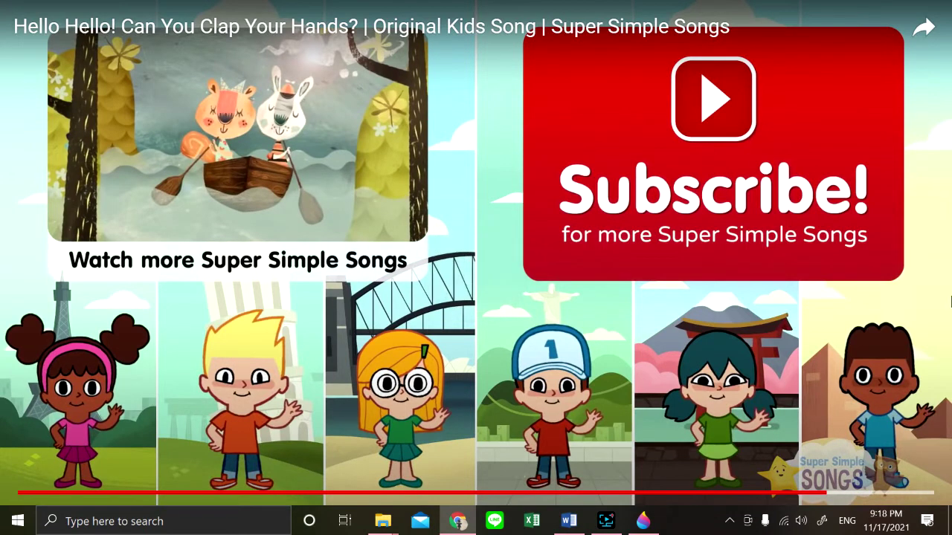
Step: Look through the scarecrow reference pictures open in Chrome and switch to the coloring page in Paint 3D
click(610, 521)
click(549, 362)
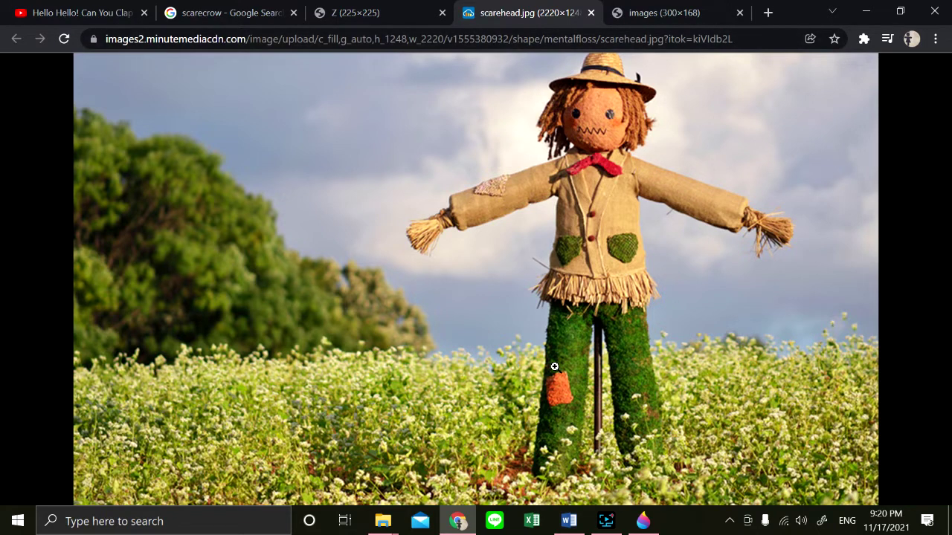
key(ctrl+Tab)
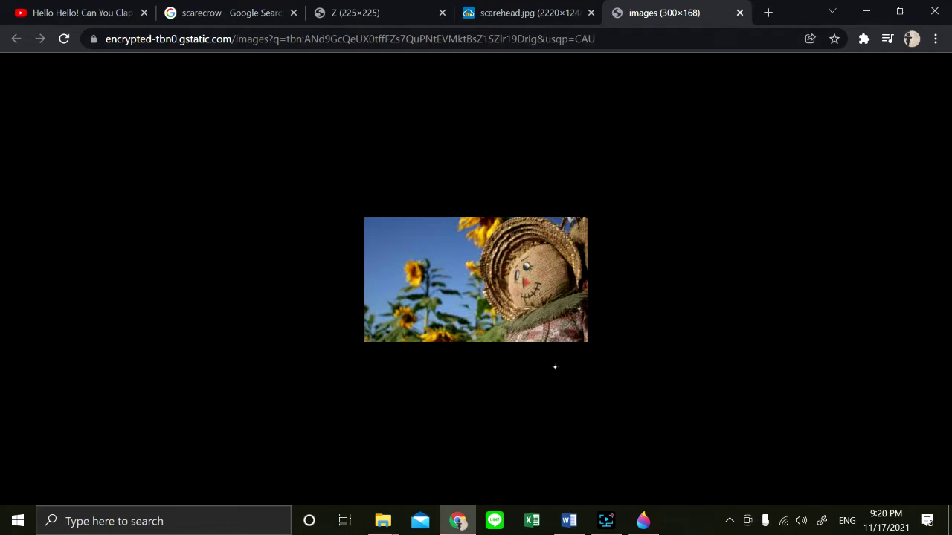
key(ctrl+shift+Tab)
key(ctrl+shift+Tab)
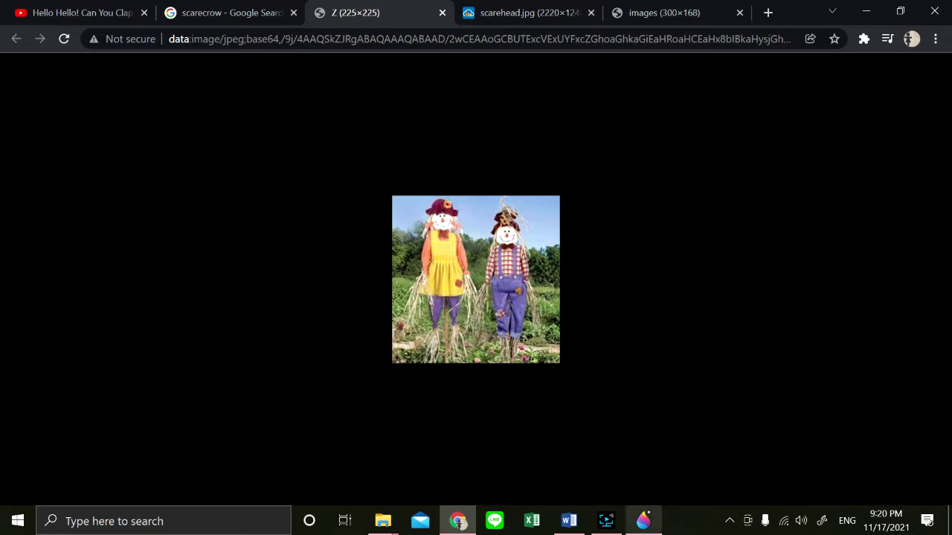
click(644, 513)
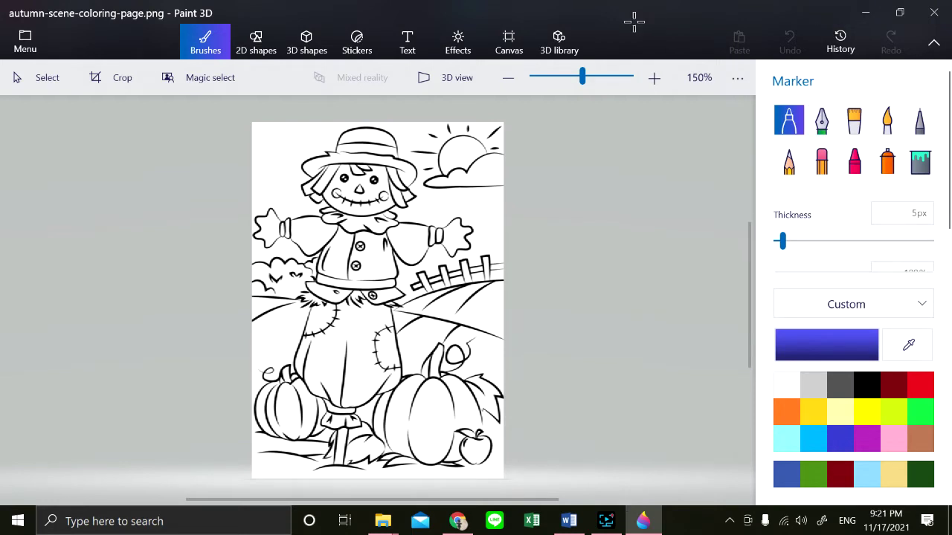
Step: Circle the sun and the scarecrow's eyes, cheeks and three buttons with the 5 px blue marker
mouse_move(462, 177)
mouse_down()
mouse_move(443, 164)
mouse_move(449, 136)
mouse_move(483, 146)
mouse_move(481, 169)
mouse_move(450, 174)
mouse_up()
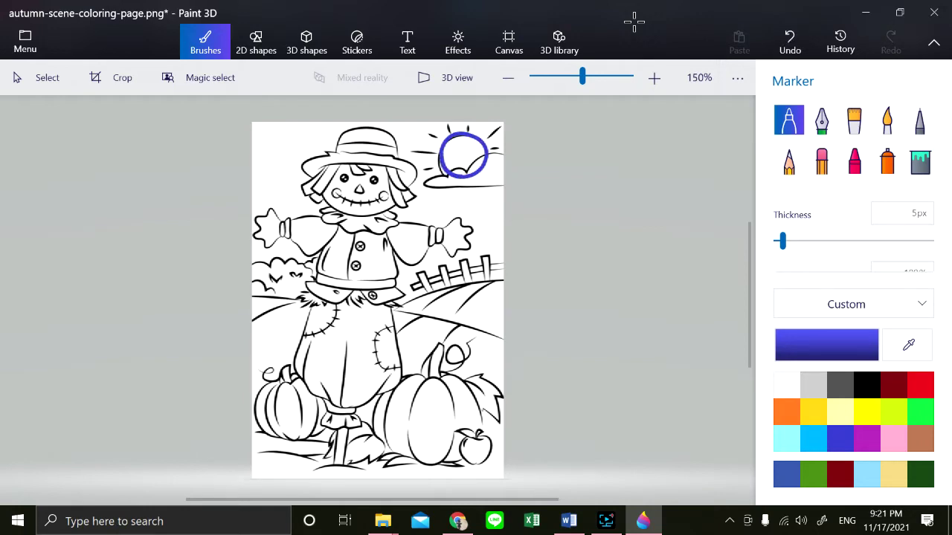
click(655, 78)
click(654, 77)
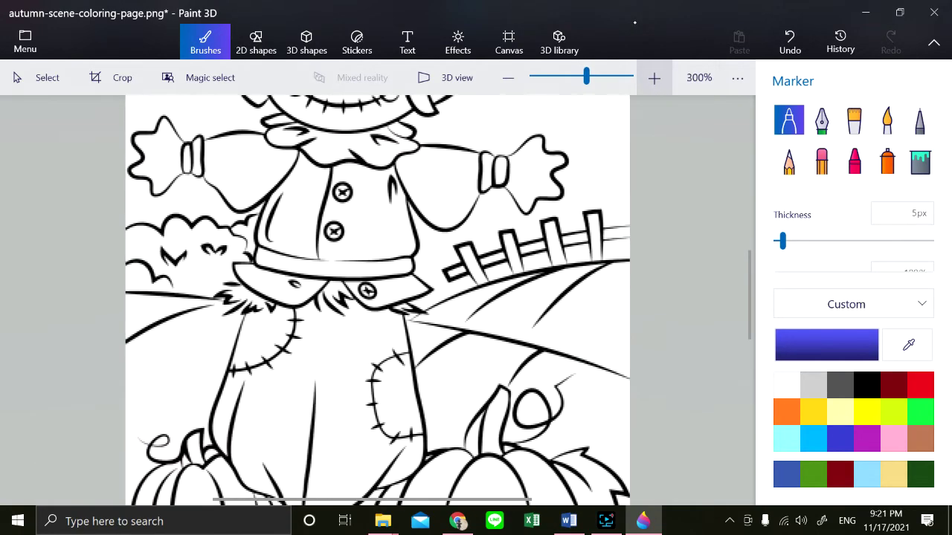
drag(749, 295, 749, 255)
mouse_move(394, 214)
mouse_down()
mouse_move(381, 232)
mouse_move(399, 218)
mouse_up()
mouse_move(286, 217)
mouse_down()
mouse_move(303, 208)
mouse_move(287, 215)
mouse_move(301, 177)
mouse_move(321, 193)
mouse_move(378, 194)
mouse_up()
mouse_move(354, 328)
mouse_down()
mouse_move(327, 330)
mouse_move(353, 324)
mouse_up()
mouse_move(326, 362)
mouse_down()
mouse_move(350, 363)
mouse_move(326, 360)
mouse_up()
mouse_move(369, 411)
mouse_down()
mouse_move(357, 421)
mouse_move(370, 412)
mouse_up()
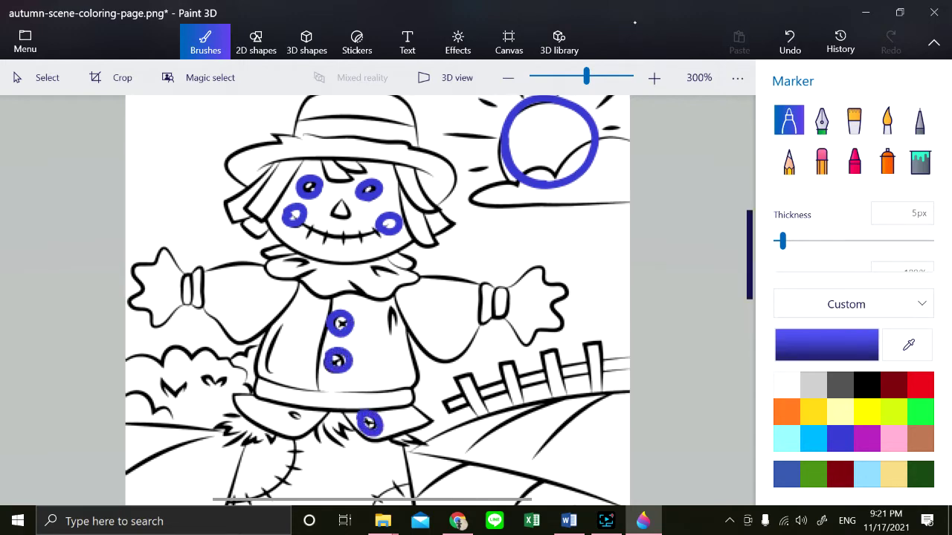
click(508, 77)
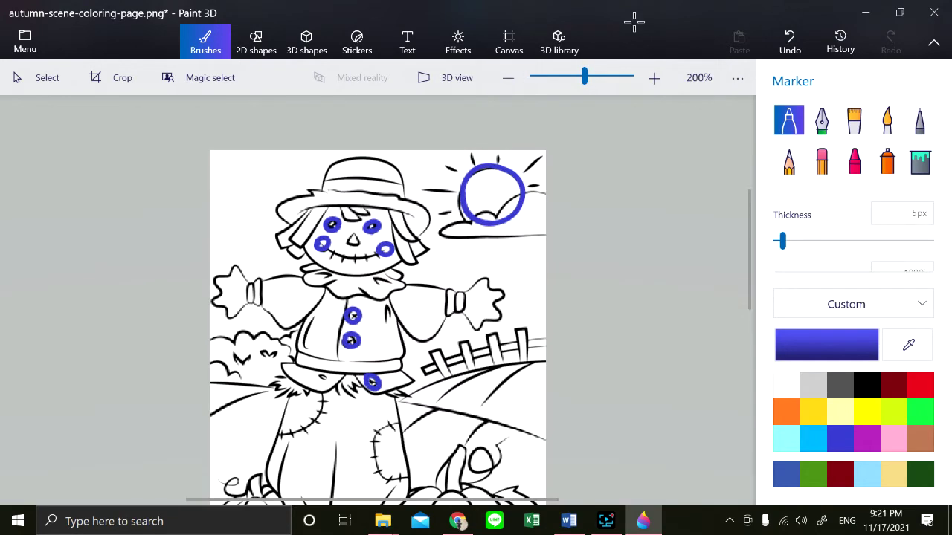
scroll(633, 22, down, 5)
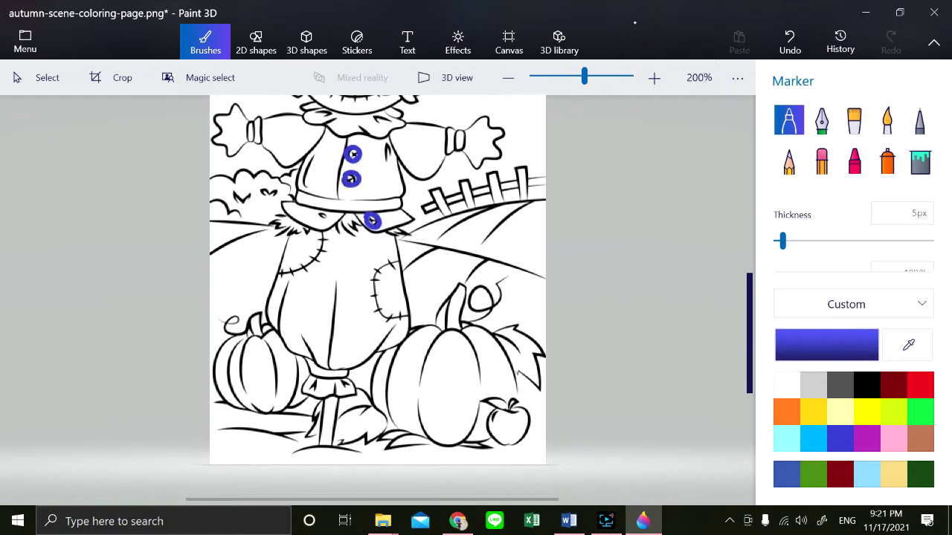
scroll(634, 22, up, 2)
scroll(634, 22, up, 5)
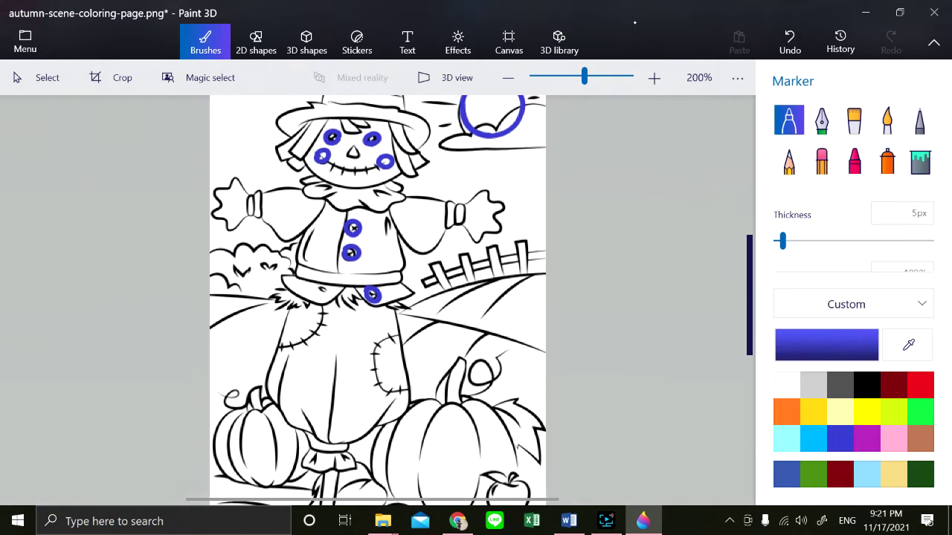
scroll(635, 23, down, 3)
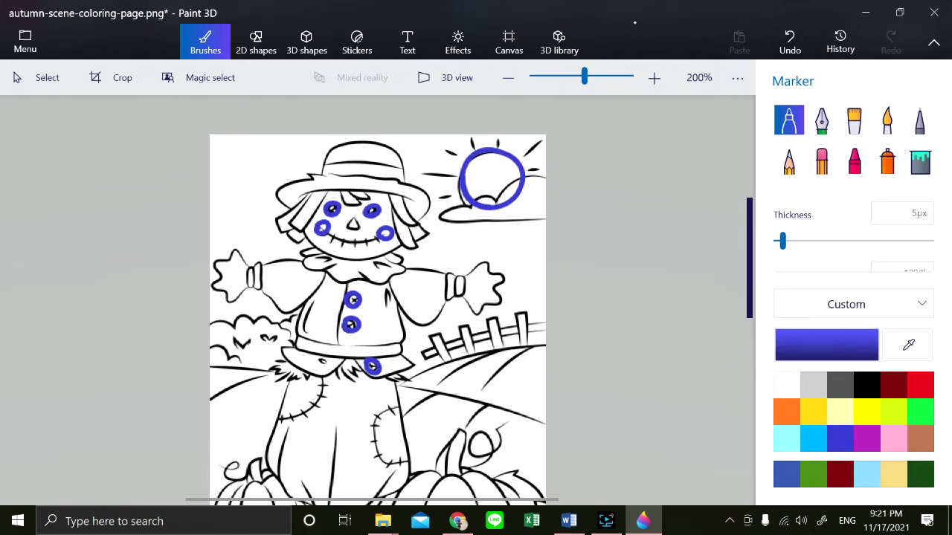
scroll(634, 23, up, 1)
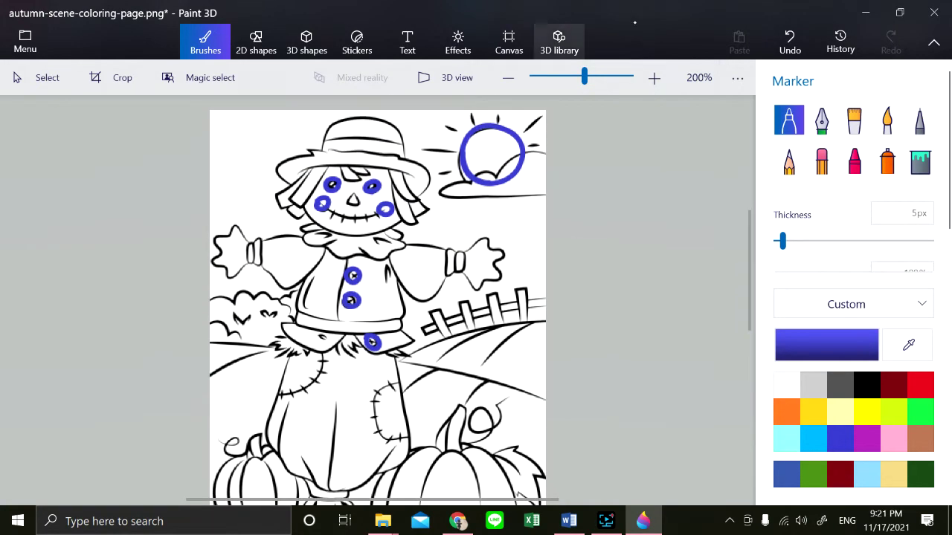
Step: Undo all the blue marker strokes on the sun and the scarecrow, including the dot inside the sun
click(496, 150)
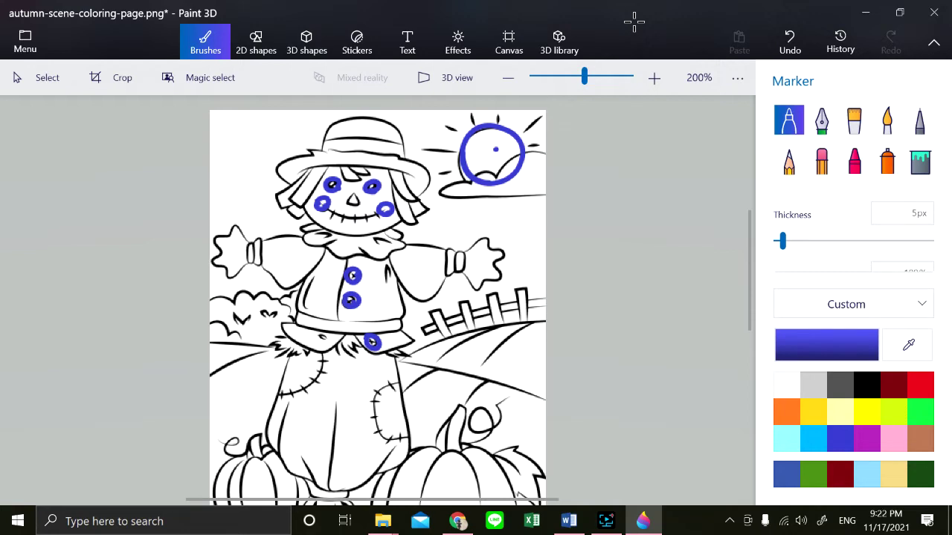
key(ctrl+z)
key(ctrl+z)
click(520, 169)
key(ctrl+z)
key(ctrl+z)
key(ctrl+z)
key(ctrl+z)
key(ctrl+z)
key(ctrl+z)
key(ctrl+z)
key(ctrl+z)
key(ctrl+z)
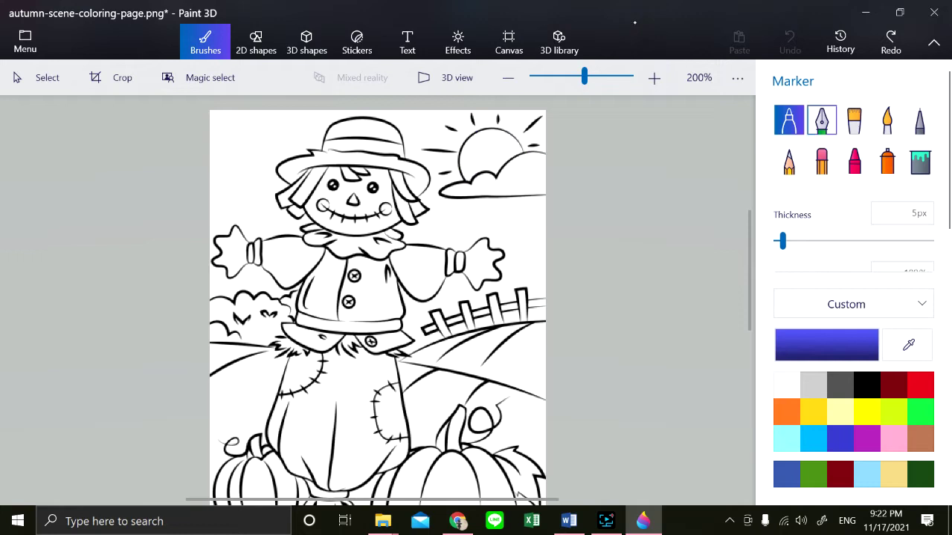
Step: Fill the sun with golden yellow, trying pale yellow first
click(920, 161)
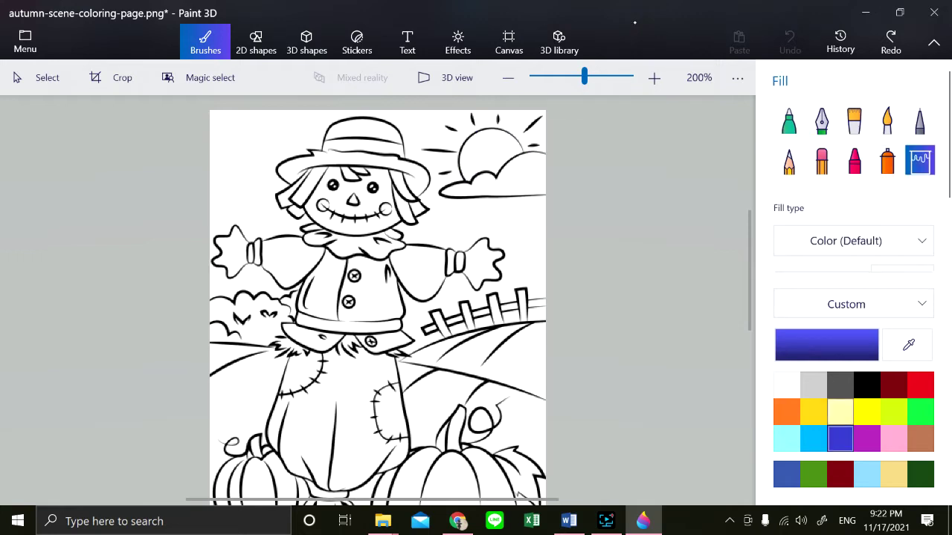
click(841, 412)
click(491, 153)
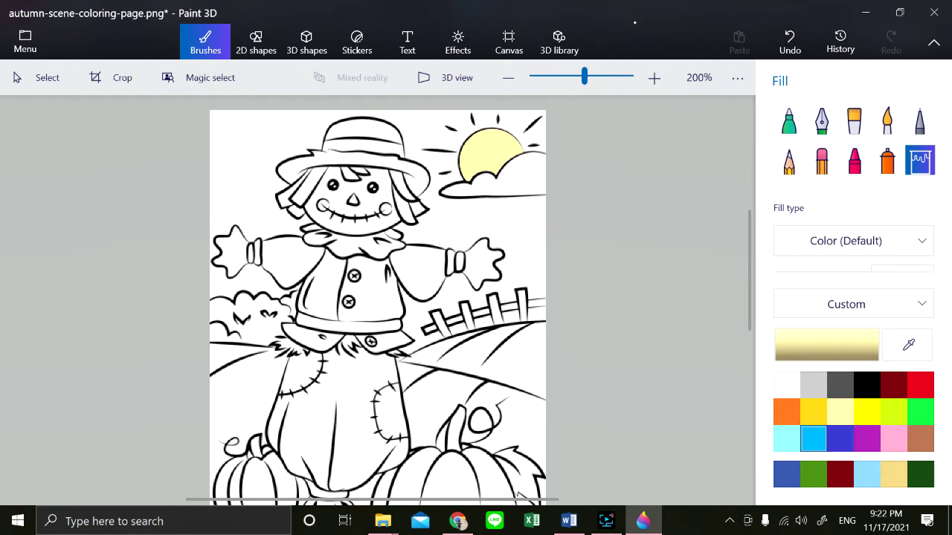
click(813, 411)
click(491, 154)
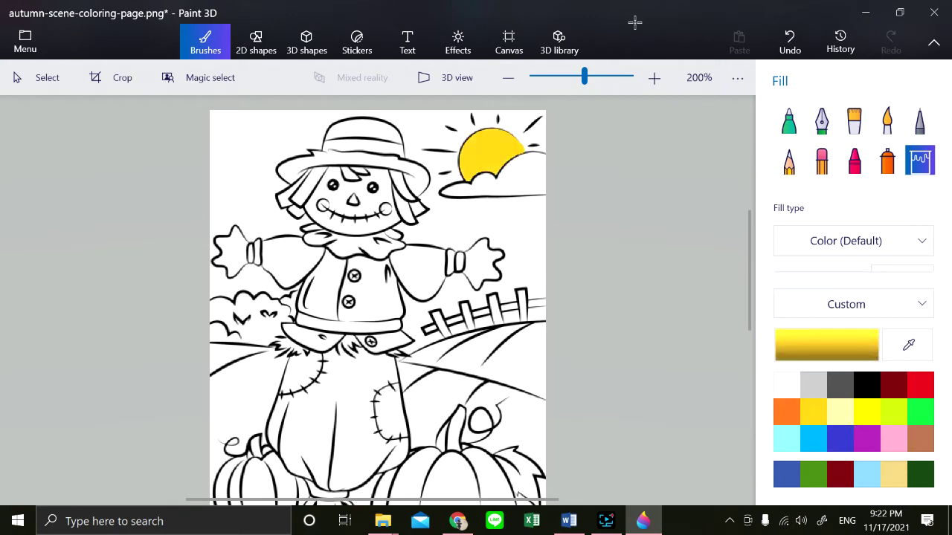
key(ctrl+z)
key(ctrl+z)
click(479, 163)
Step: Fill the sky with a custom very light blue, hex bde5fa, in place of the palette's light blue
click(868, 474)
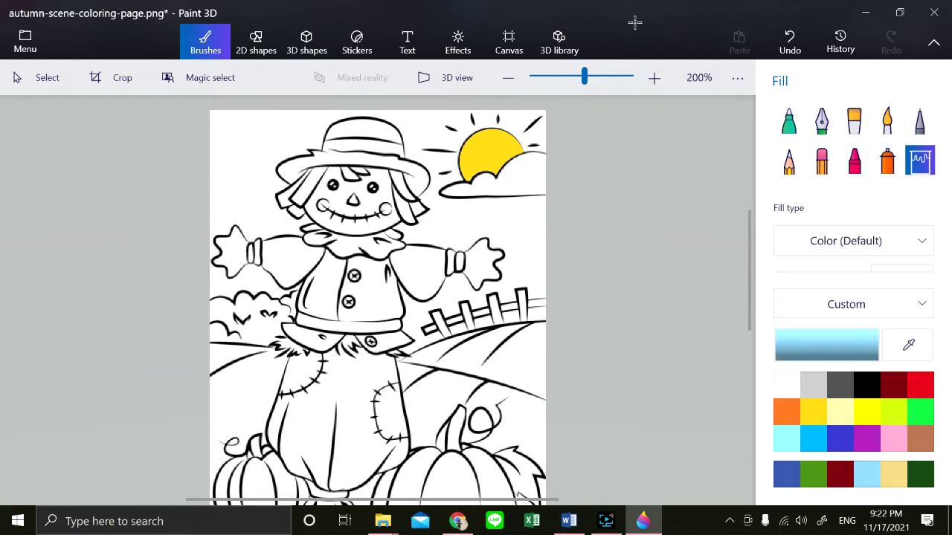
click(476, 223)
key(ctrl+z)
click(826, 344)
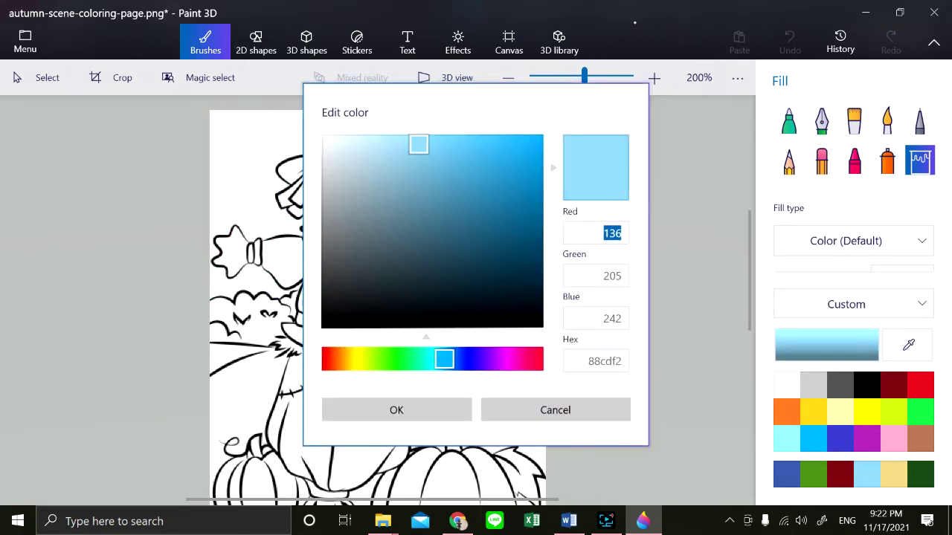
click(376, 138)
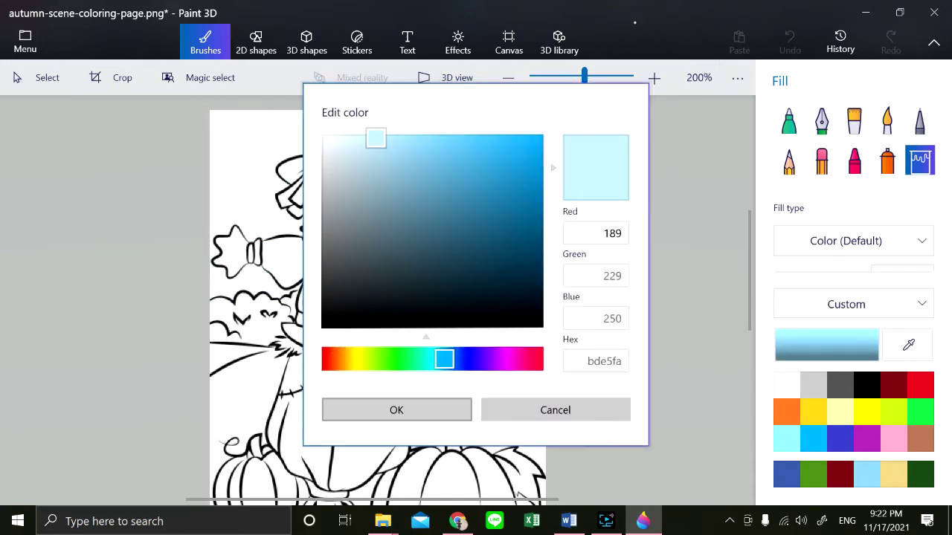
click(396, 410)
click(446, 223)
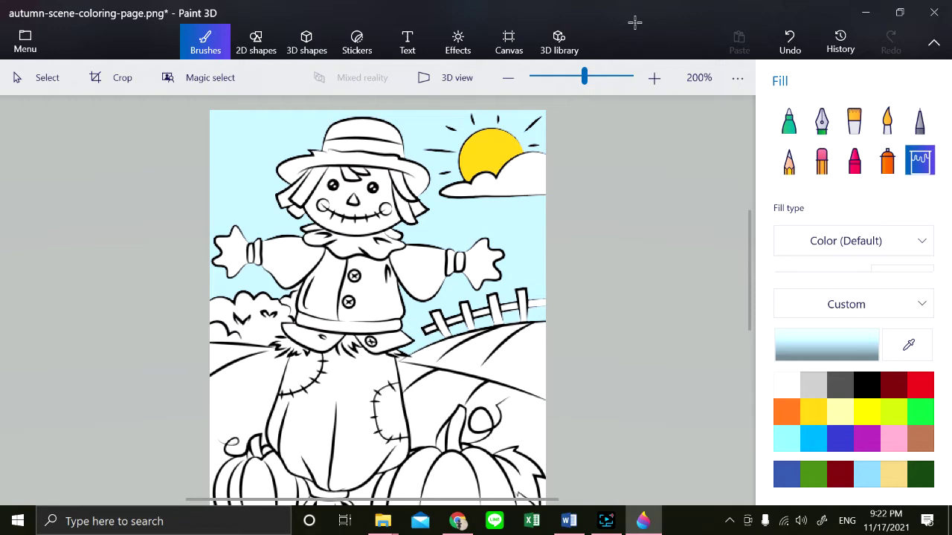
Step: Fill the individual rays around the sun with the same golden yellow as the sun
click(814, 411)
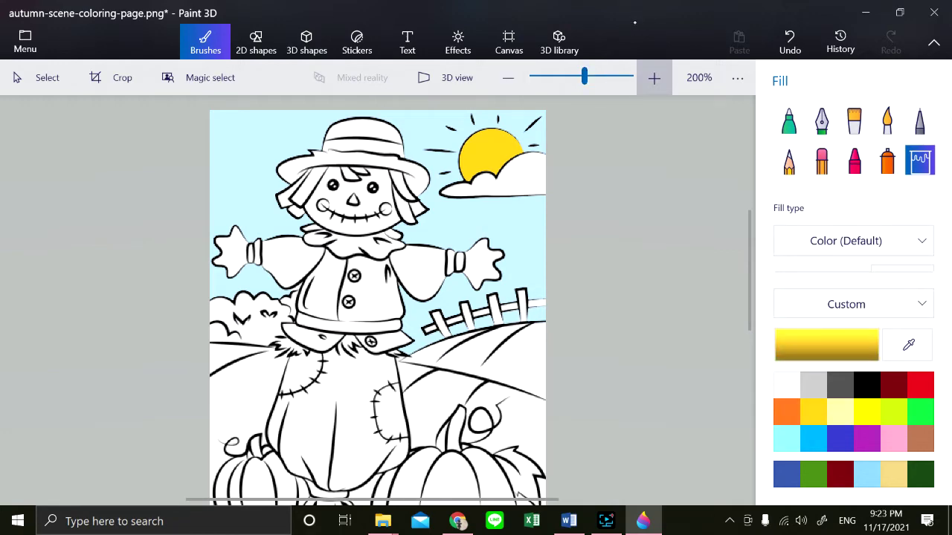
click(655, 77)
drag(750, 274, 750, 219)
click(502, 250)
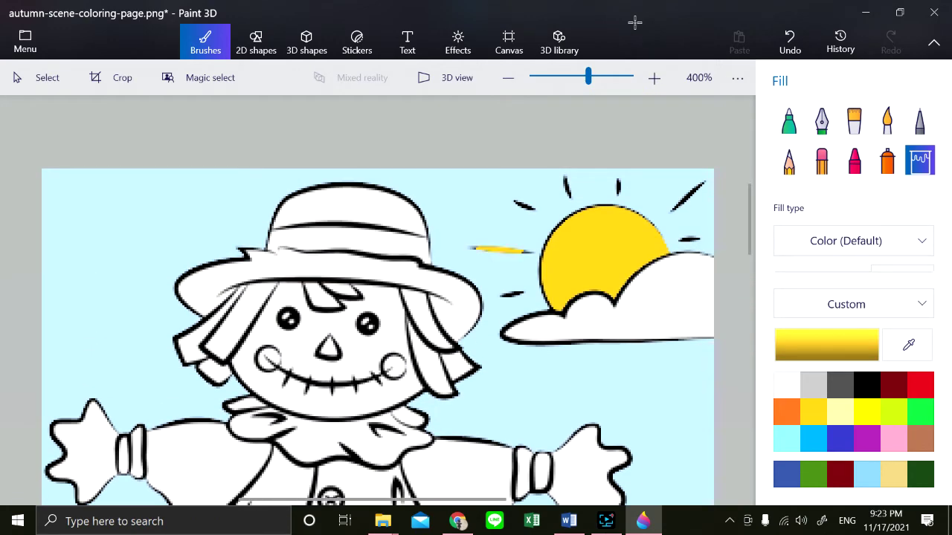
click(525, 205)
click(566, 183)
click(618, 187)
click(687, 196)
click(690, 239)
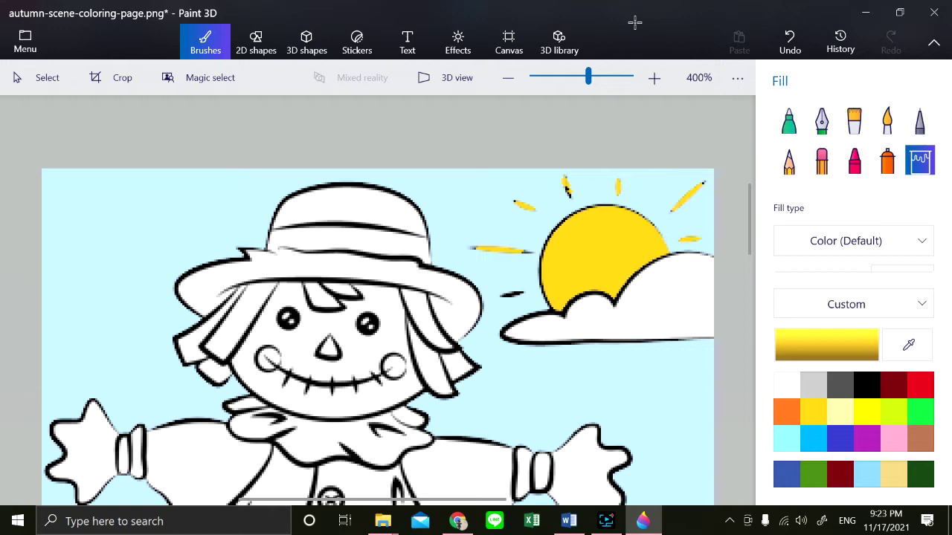
click(511, 295)
Step: Try filling the scarecrow's face with the palette pink, its hue shifted slightly toward red
click(508, 78)
click(508, 77)
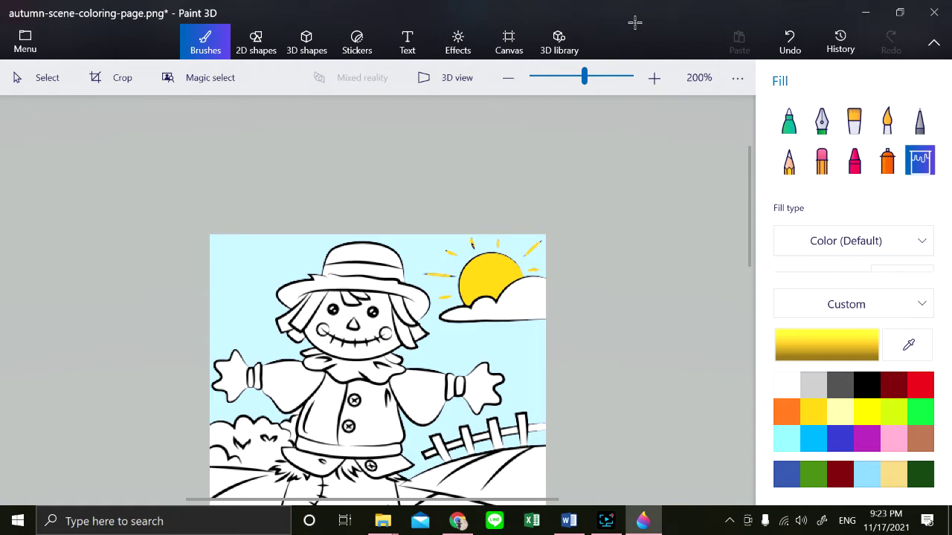
scroll(377, 335, down, 5)
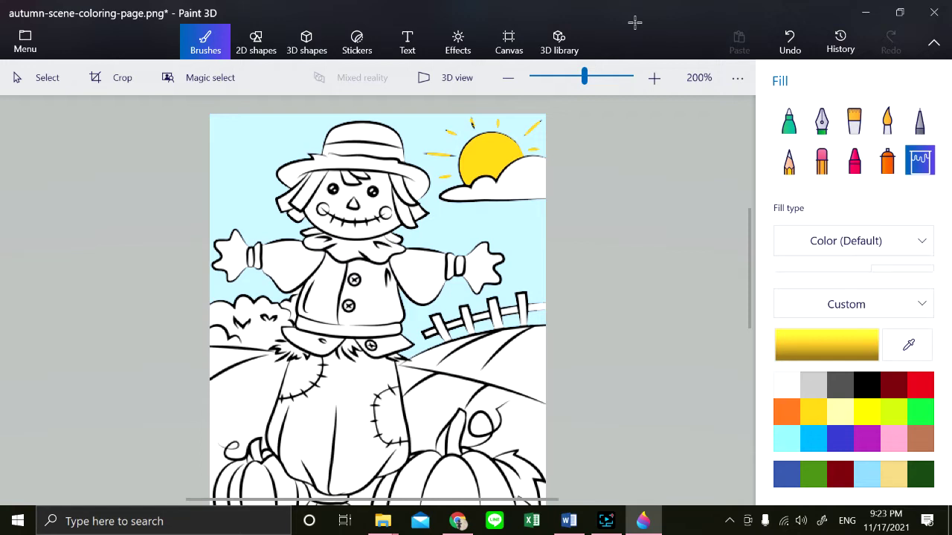
click(894, 438)
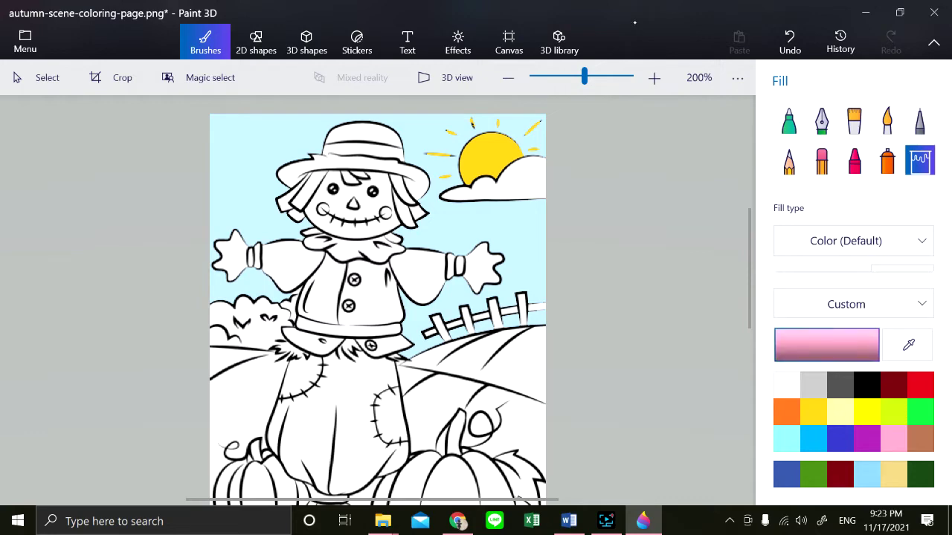
click(827, 345)
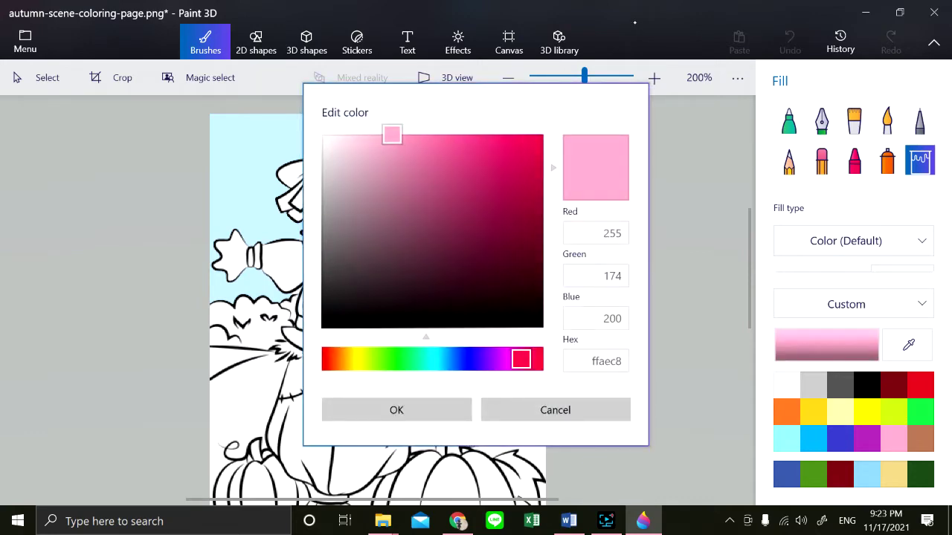
drag(521, 359, 529, 359)
click(396, 410)
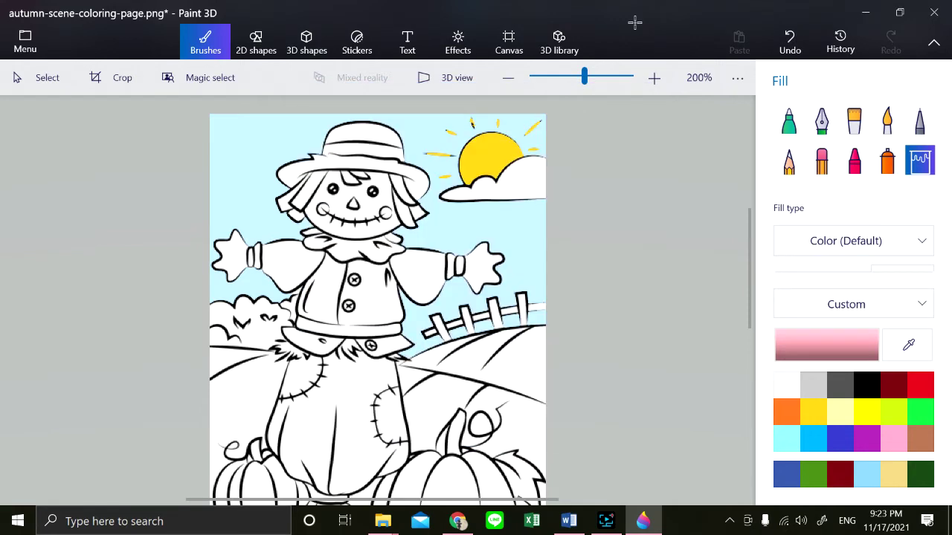
click(353, 188)
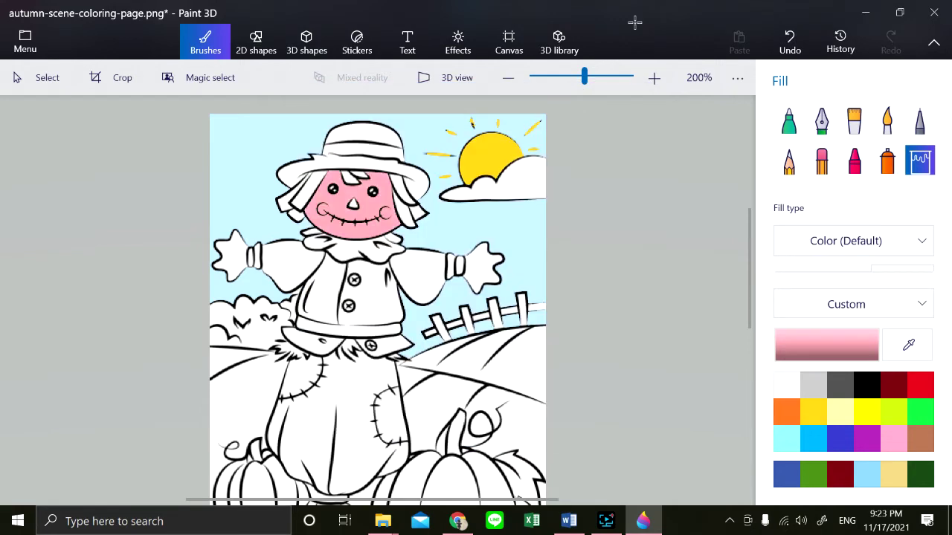
key(ctrl+z)
Step: Reinforce the faint outline of the scarecrow's right-hand cheek circle with a 1px black marker
click(789, 119)
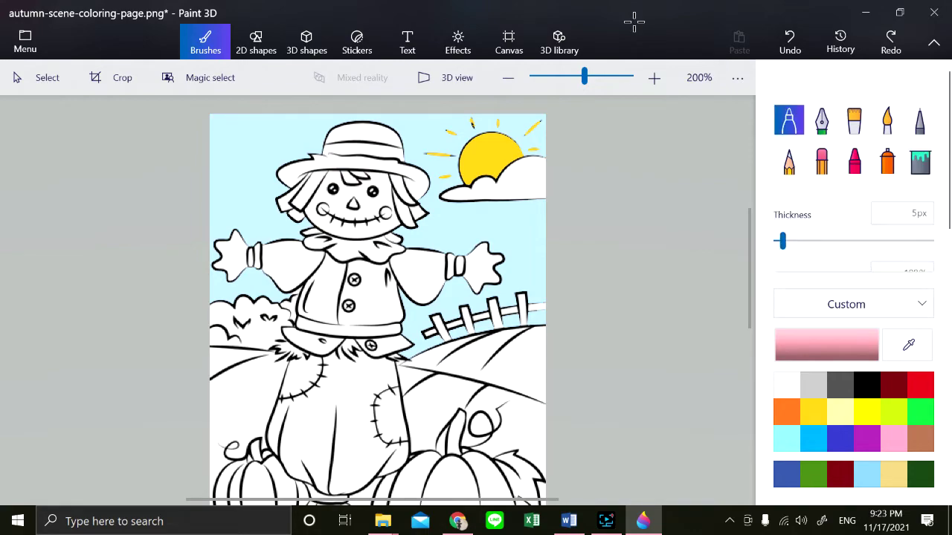
key(ctrl+plus)
key(ctrl+plus)
key(ctrl+plus)
key(ctrl+plus)
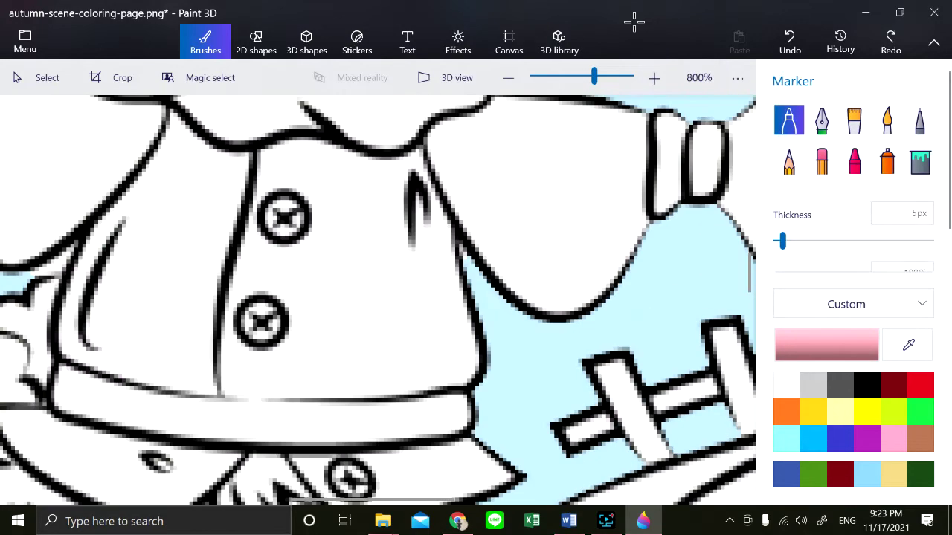
drag(750, 272, 750, 238)
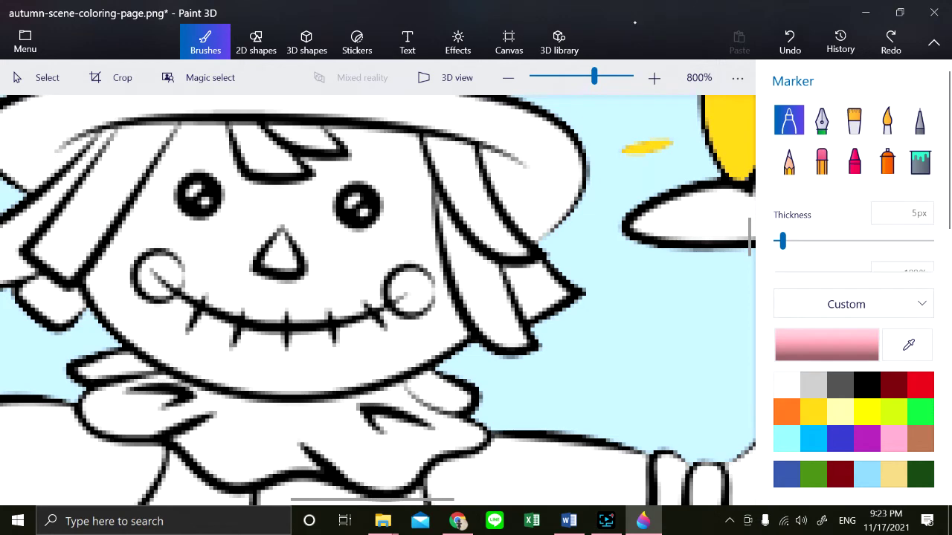
click(866, 385)
drag(782, 241, 775, 241)
key(ctrl+y)
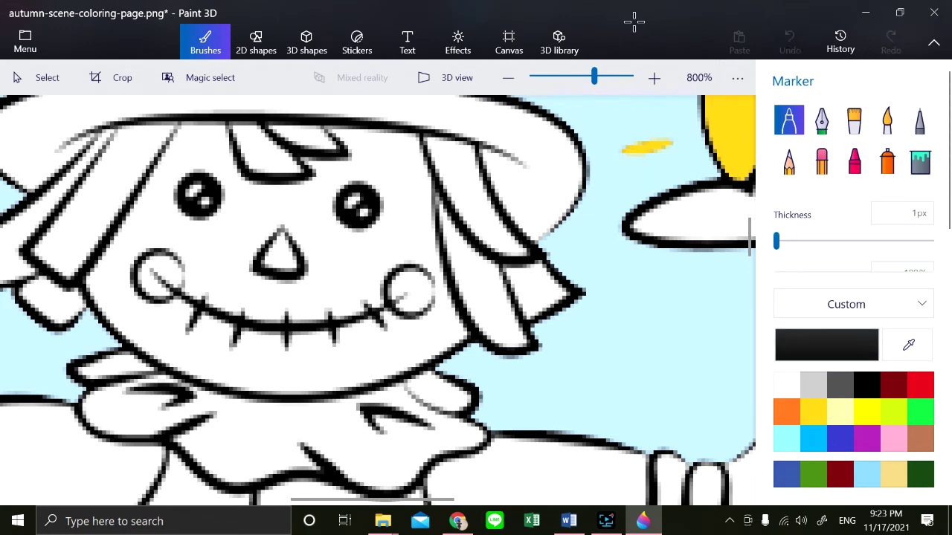
drag(433, 309, 431, 282)
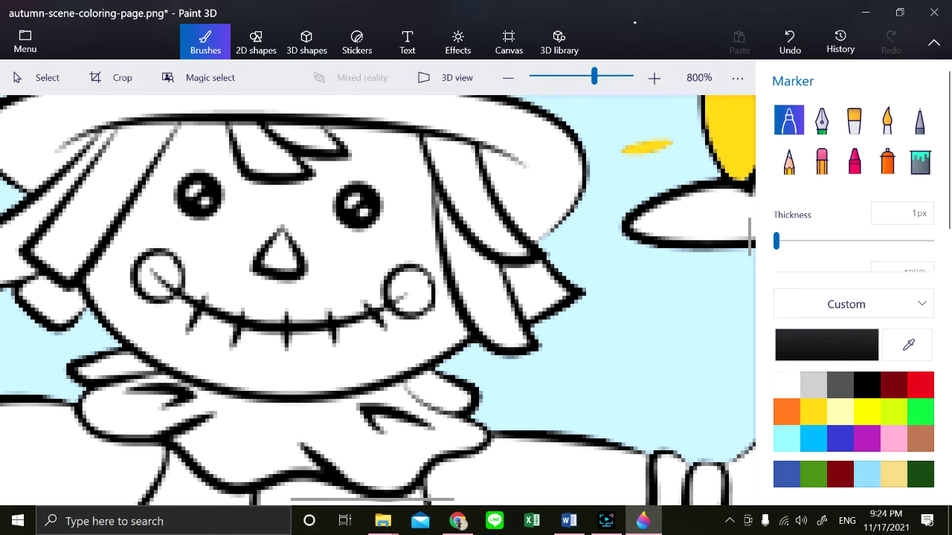
Step: Fill both of the scarecrow's cheek circles with the palette pink, its hue shifted slightly toward red
click(920, 161)
click(894, 439)
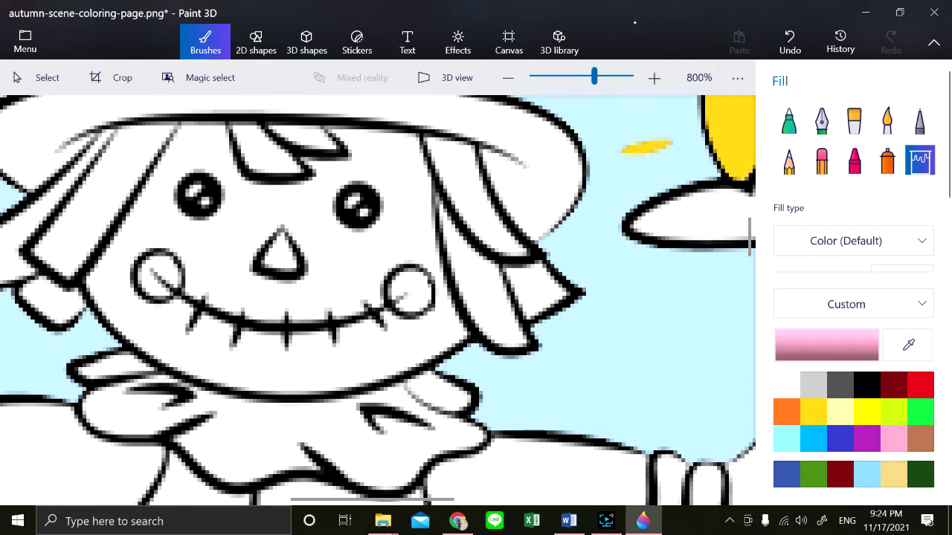
click(827, 345)
drag(522, 360, 524, 359)
click(397, 410)
click(158, 273)
click(412, 291)
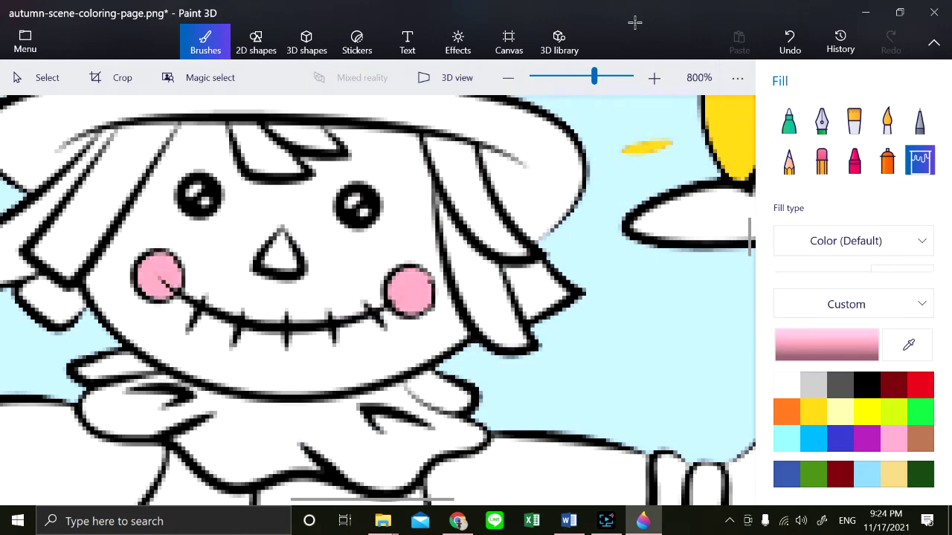
Step: Redraw the ends of the scarecrow's smile over both pink cheeks with the 1px black marker
click(789, 120)
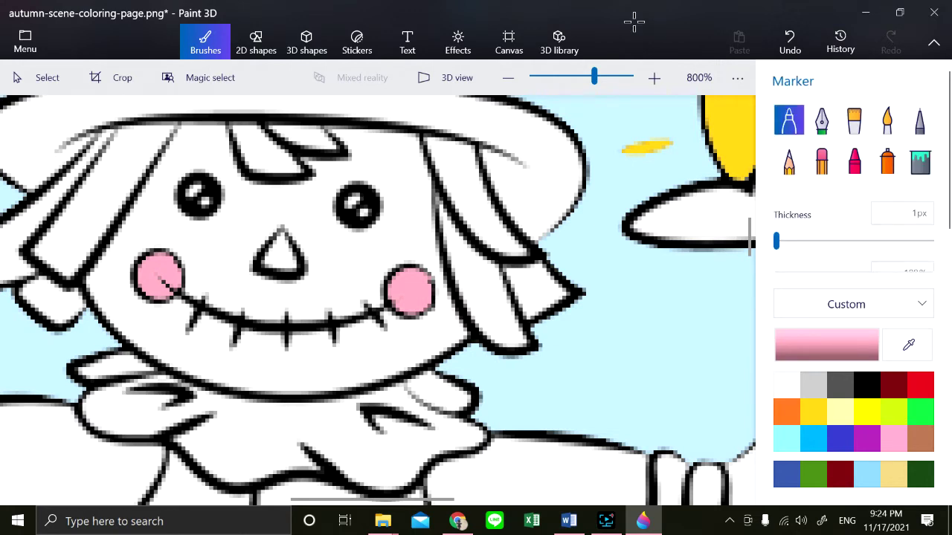
click(390, 305)
key(ctrl+z)
click(867, 386)
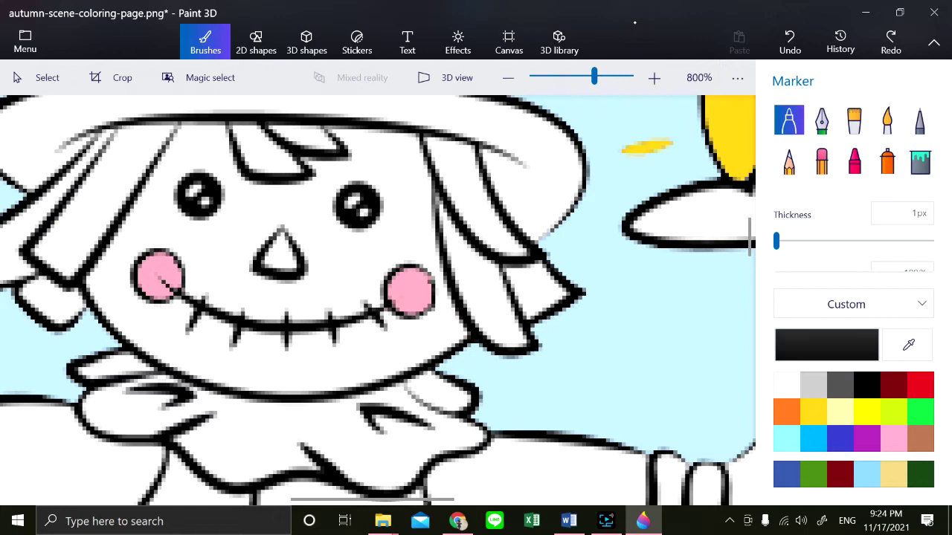
key(ctrl+y)
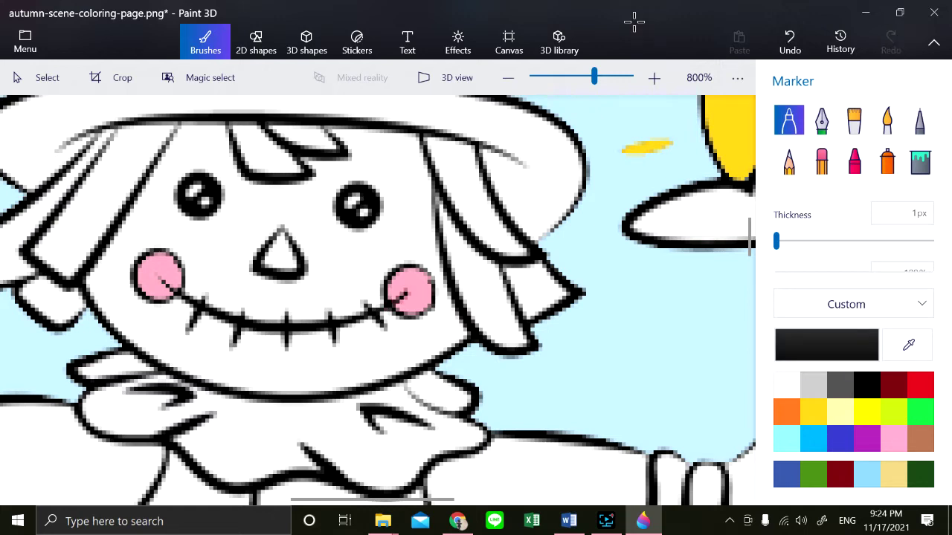
drag(157, 280, 176, 290)
Step: Mix a custom burnt orange, hex e27638, starting from the palette brown
drag(749, 237, 750, 274)
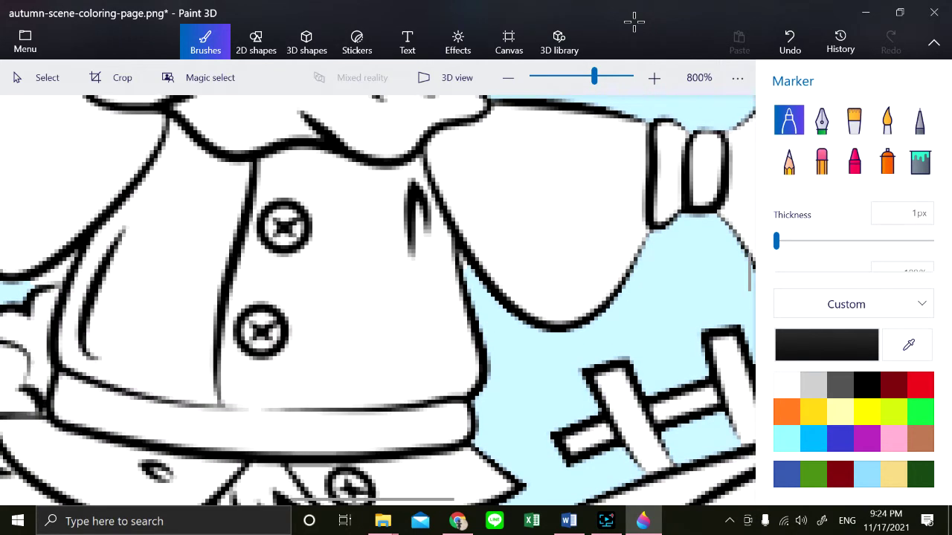
scroll(634, 22, down, 2)
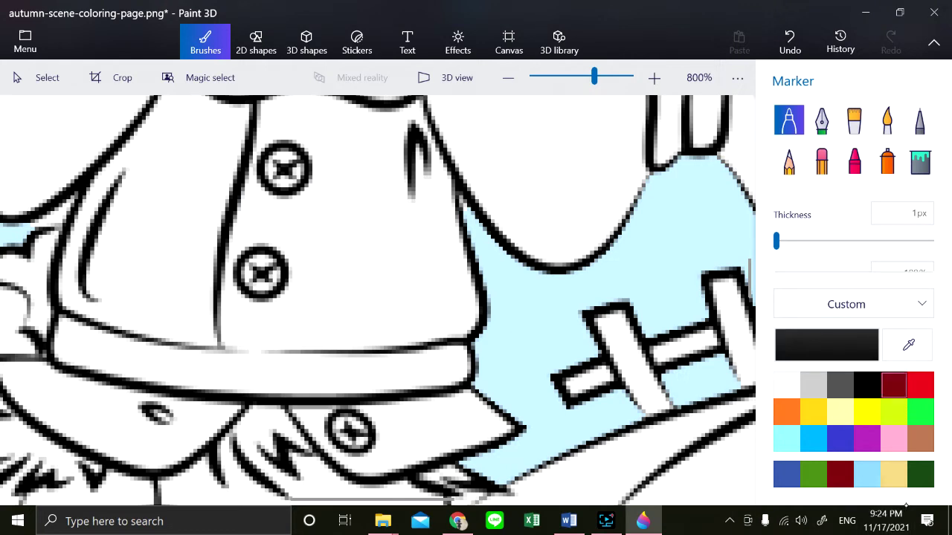
click(921, 439)
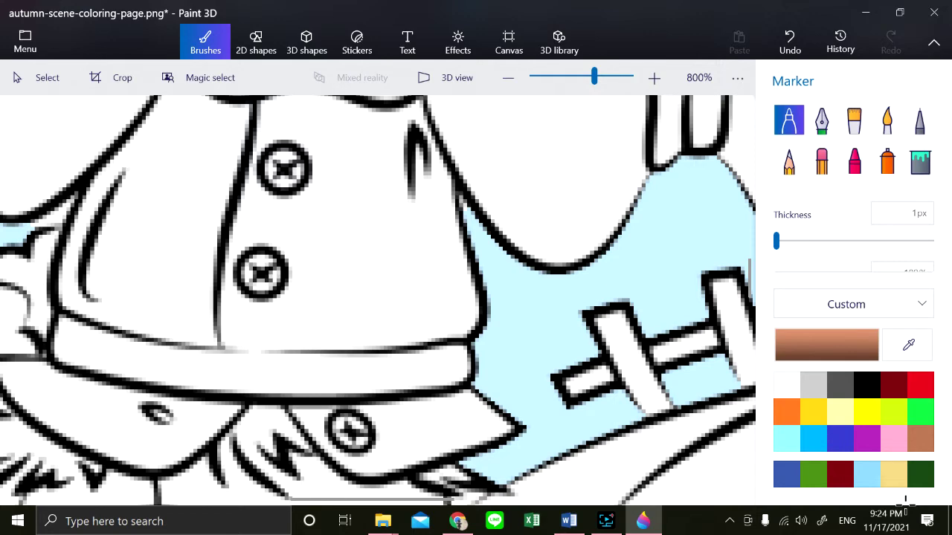
click(827, 344)
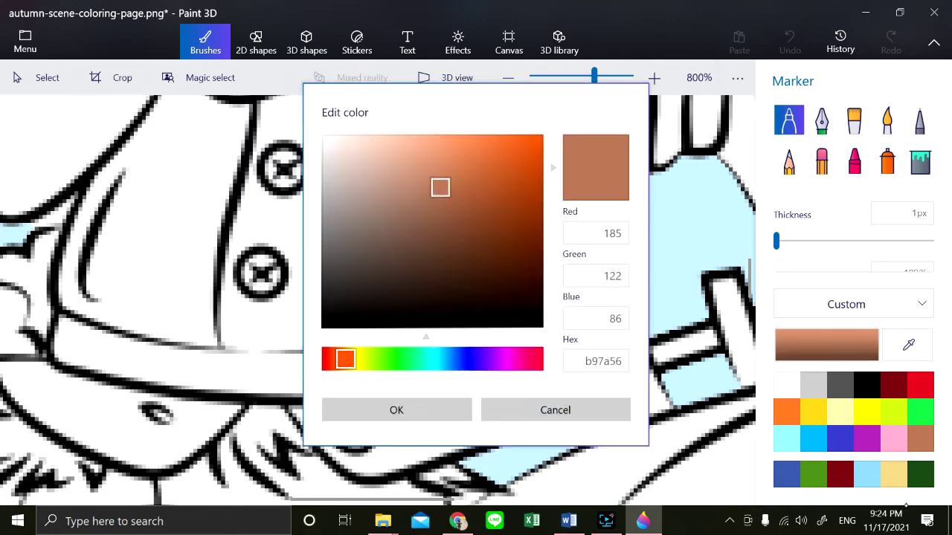
drag(461, 169, 488, 156)
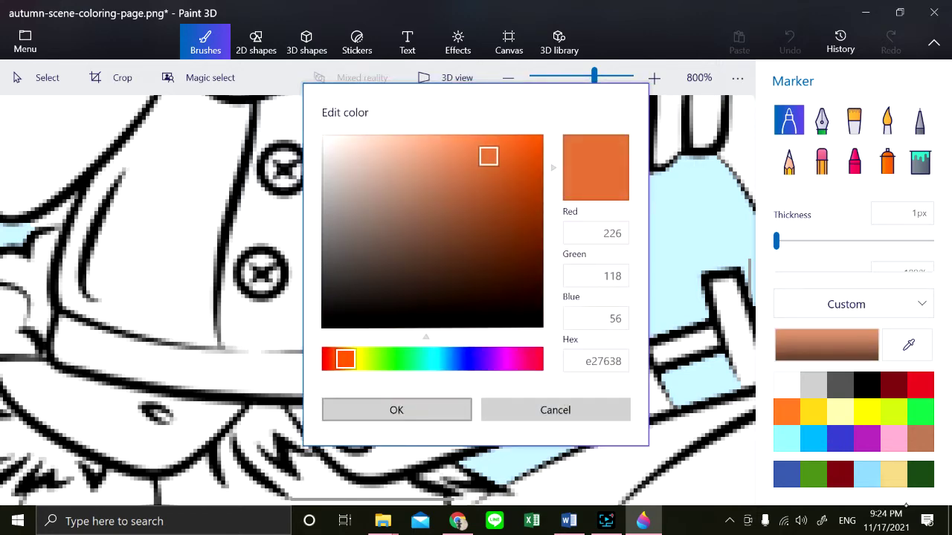
click(397, 410)
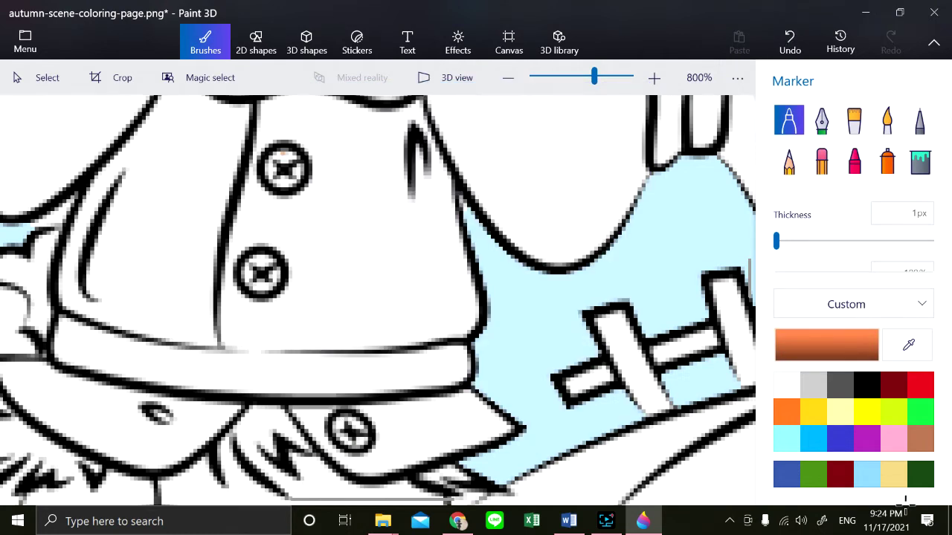
mouse_move(275, 162)
mouse_down()
mouse_move(291, 155)
mouse_move(273, 182)
mouse_up()
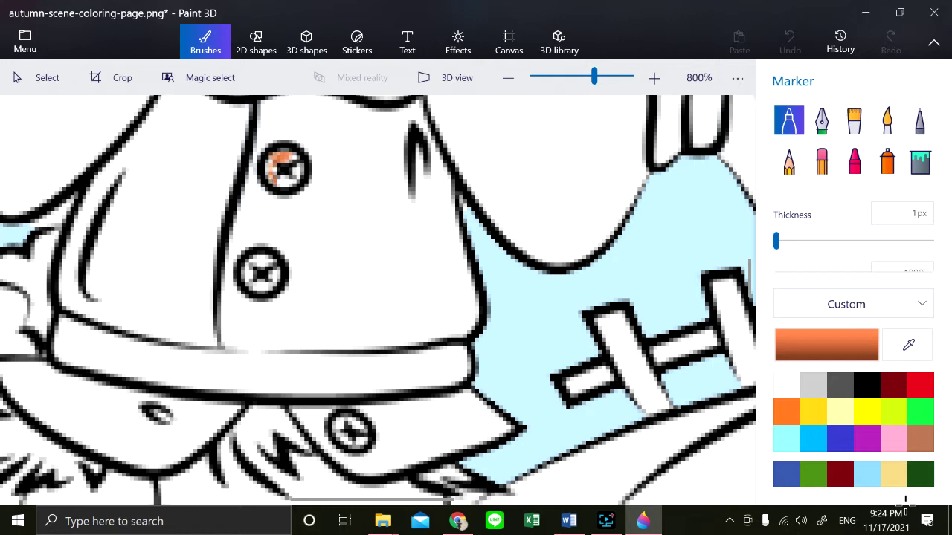
key(ctrl+z)
key(ctrl+z)
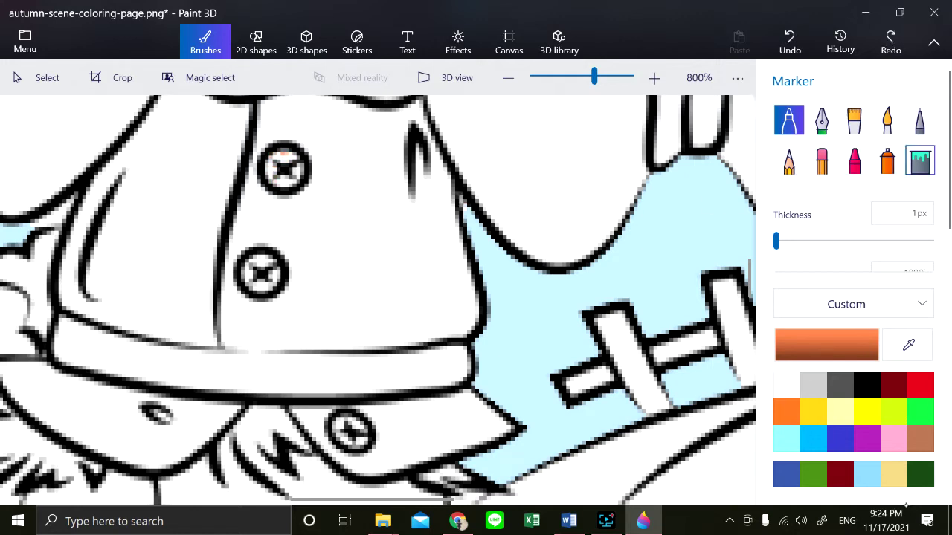
Step: Fill all sections of the two buttons on the scarecrow's shirt front with the custom burnt orange
click(920, 161)
click(284, 183)
click(273, 168)
click(284, 153)
click(297, 172)
click(284, 158)
click(261, 287)
click(248, 275)
click(261, 259)
click(274, 277)
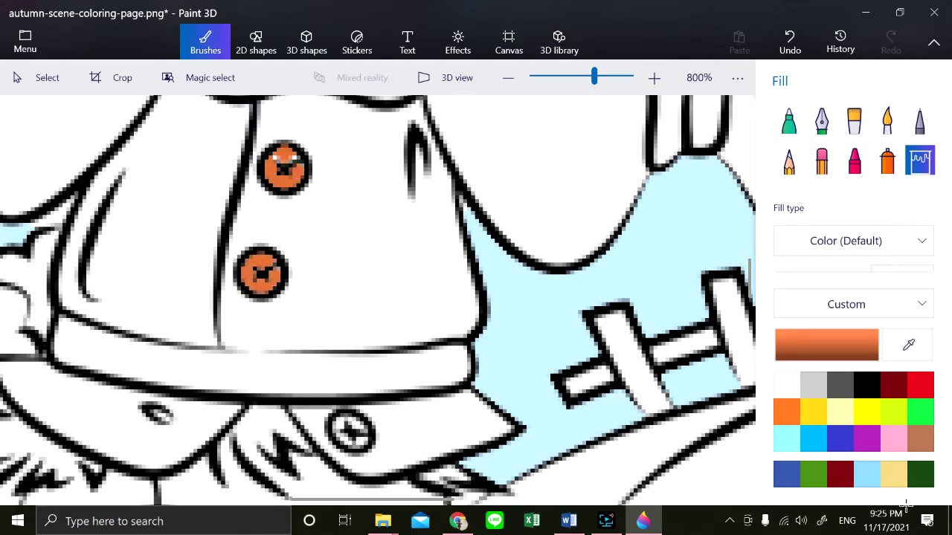
Step: Fill all sections of the button on the flap below the shirt hem with the same burnt orange
click(359, 425)
click(340, 424)
click(344, 440)
click(362, 441)
click(350, 418)
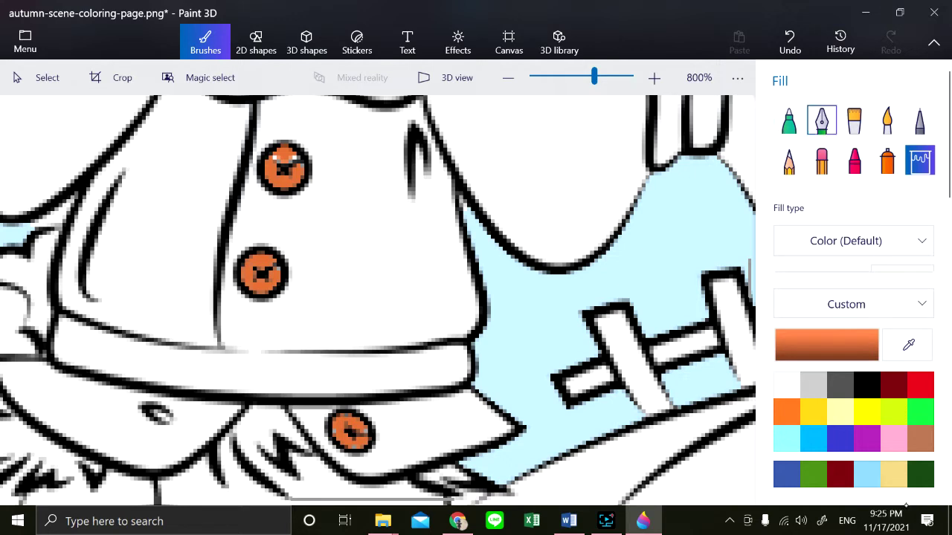
Step: Redraw the crossed threads and inner edges of the three orange buttons with the 1px black marker
click(788, 119)
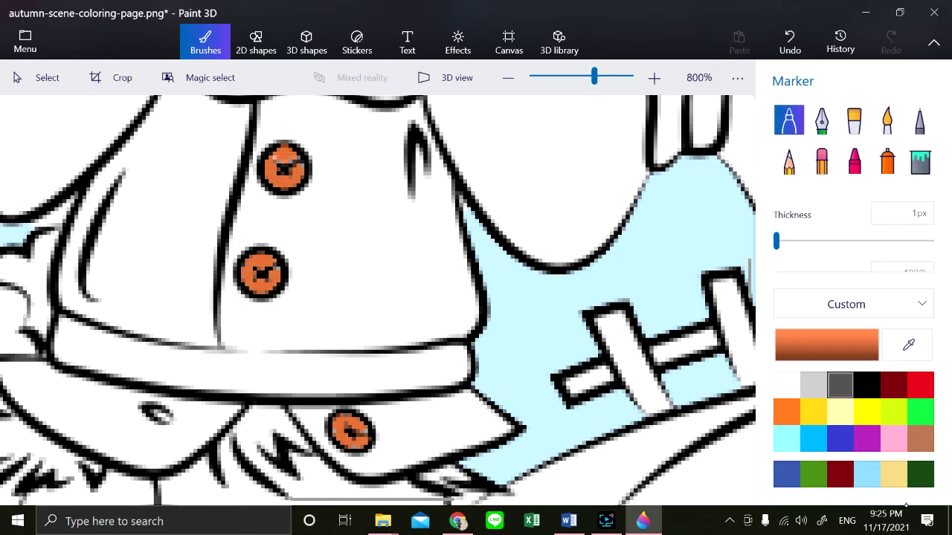
click(867, 385)
mouse_move(275, 162)
mouse_down()
mouse_move(293, 180)
mouse_move(274, 180)
mouse_up()
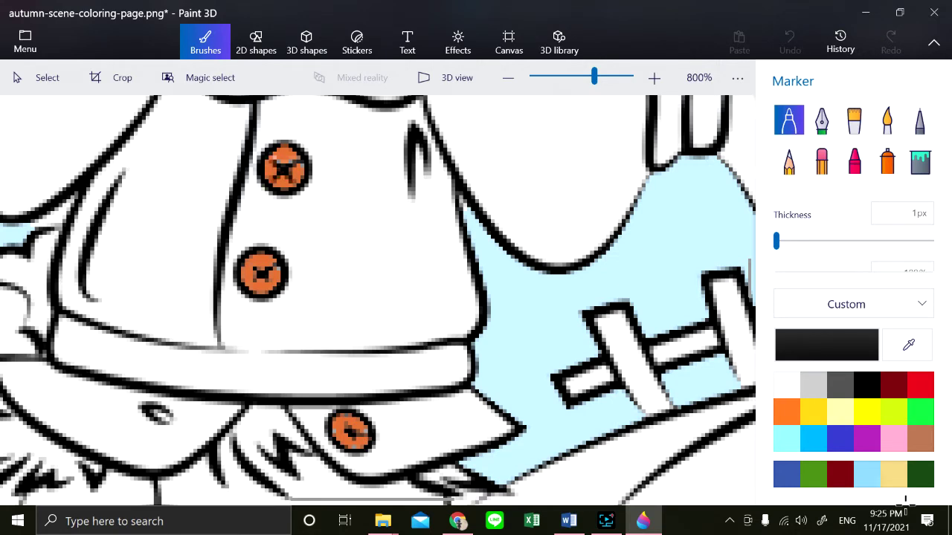
mouse_move(250, 265)
mouse_down()
mouse_move(274, 284)
mouse_move(249, 284)
mouse_up()
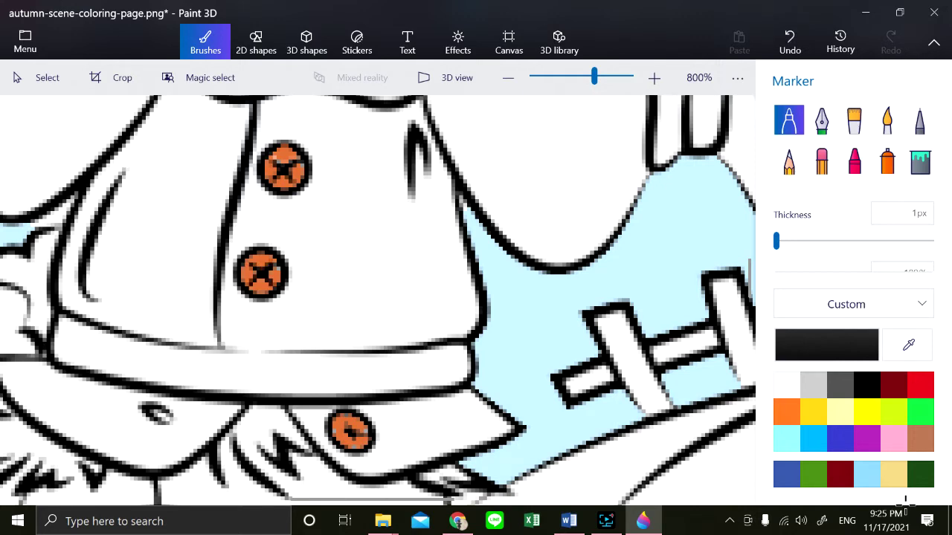
mouse_move(345, 417)
mouse_down()
mouse_move(358, 448)
mouse_move(356, 431)
mouse_move(367, 427)
mouse_up()
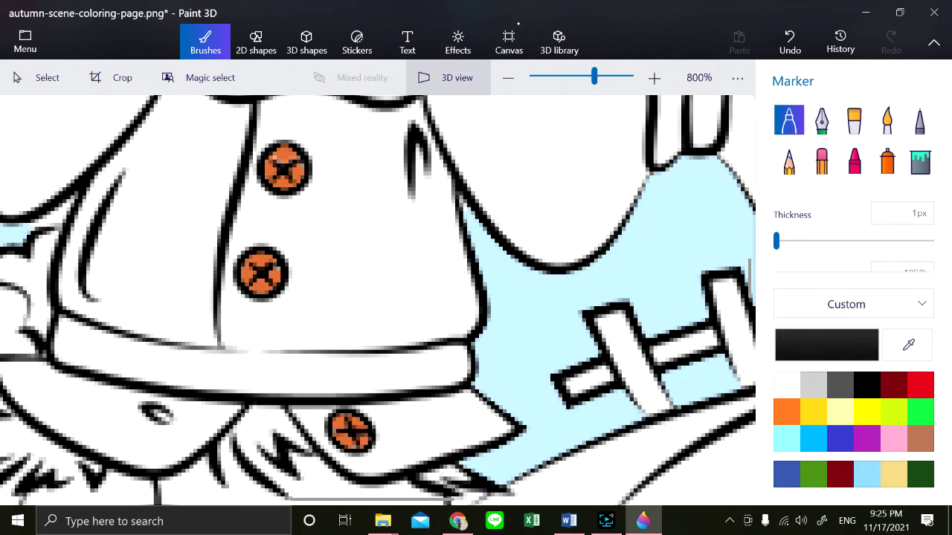
Step: Close the gap in the large pumpkin's outline above the apple with the 1px black marker
click(508, 77)
click(508, 77)
click(508, 77)
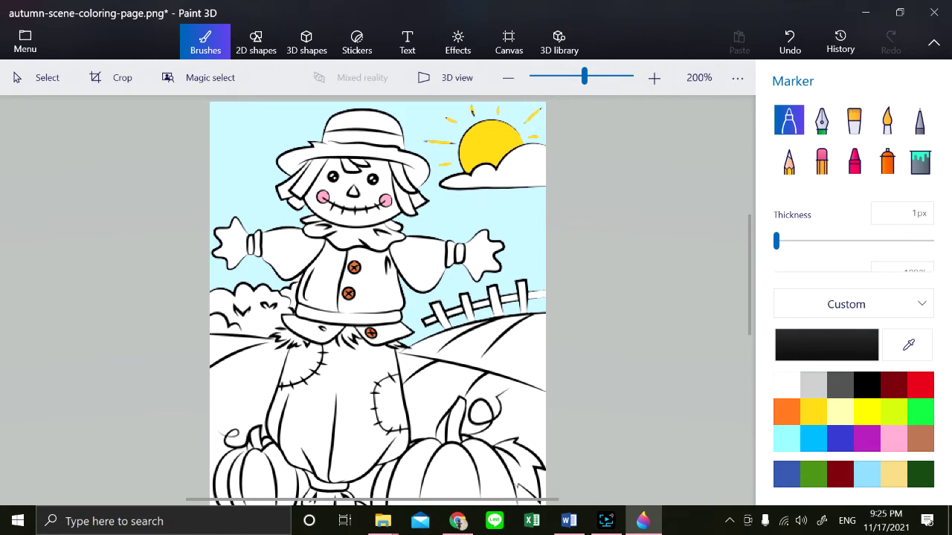
scroll(378, 300, down, 2)
scroll(378, 301, down, 2)
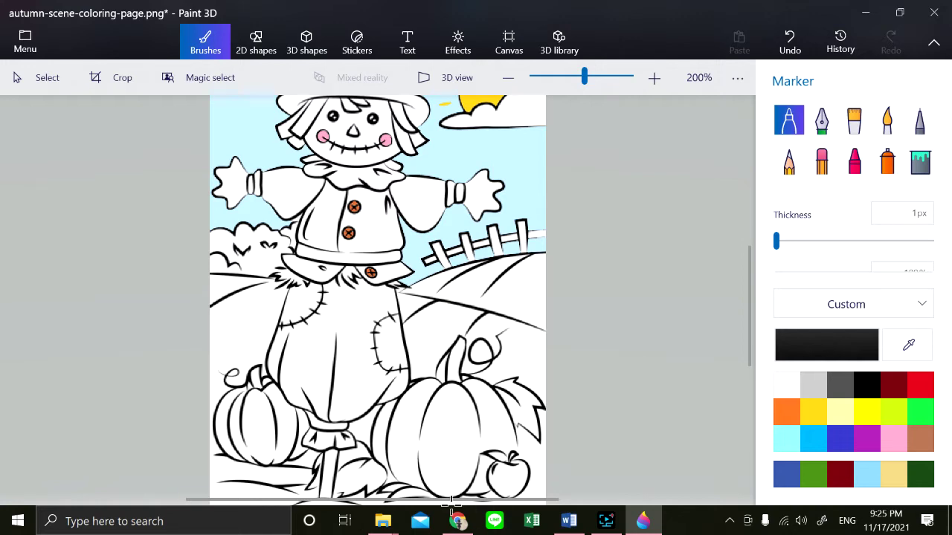
mouse_move(569, 520)
click(654, 78)
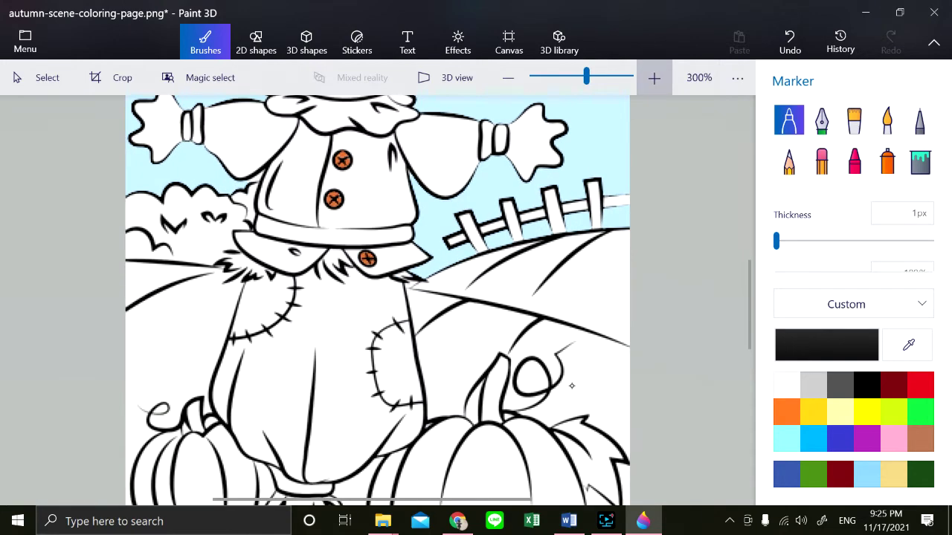
click(655, 78)
scroll(571, 385, down, 5)
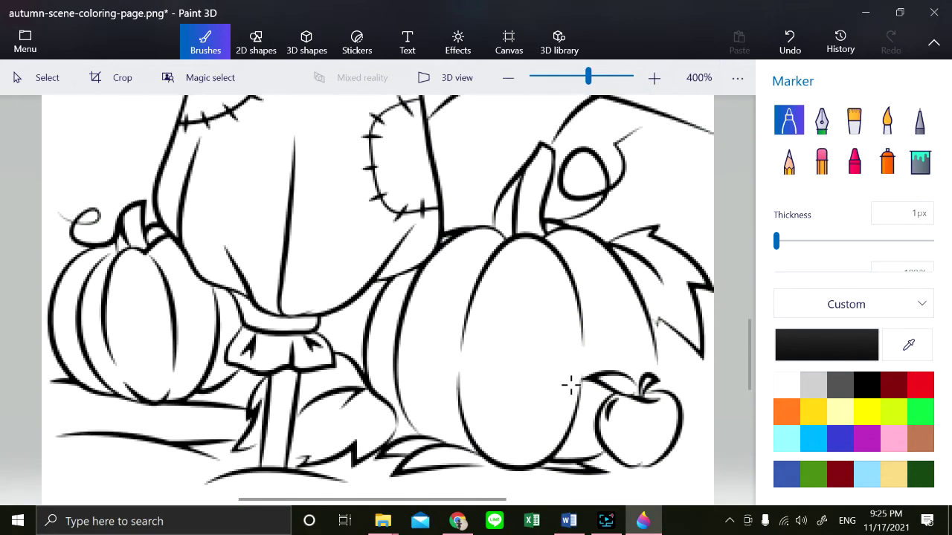
click(571, 385)
Step: Fill every section of the large pumpkin with the palette orange, including the small areas along its edges
click(920, 161)
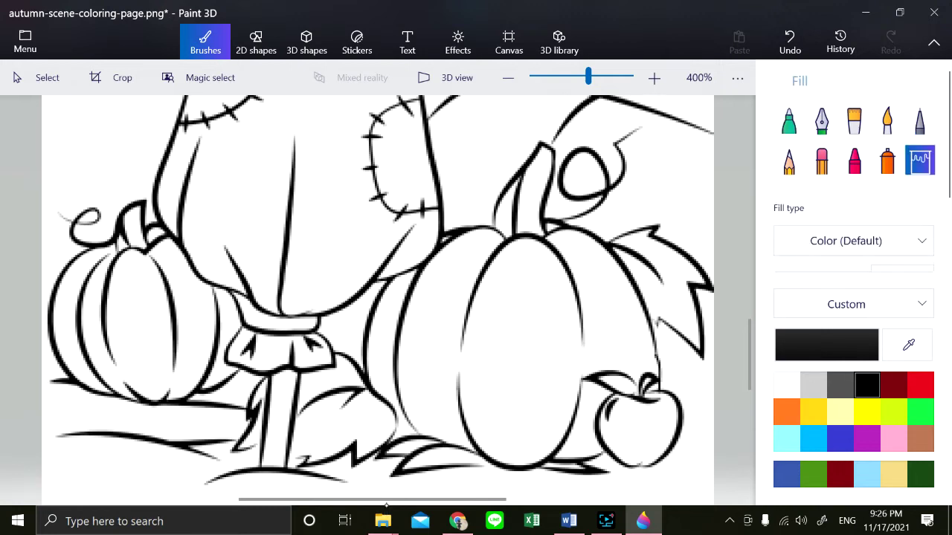
click(786, 412)
click(521, 335)
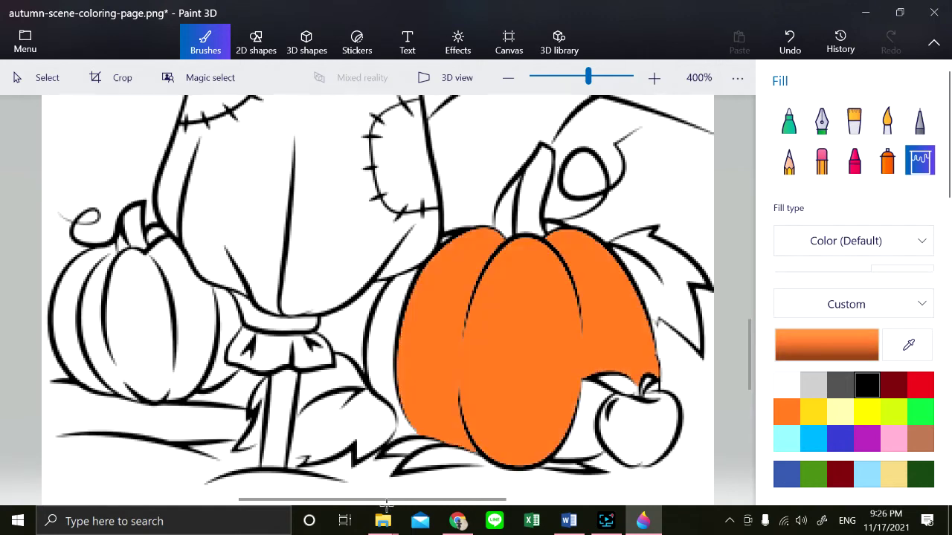
click(383, 350)
click(587, 428)
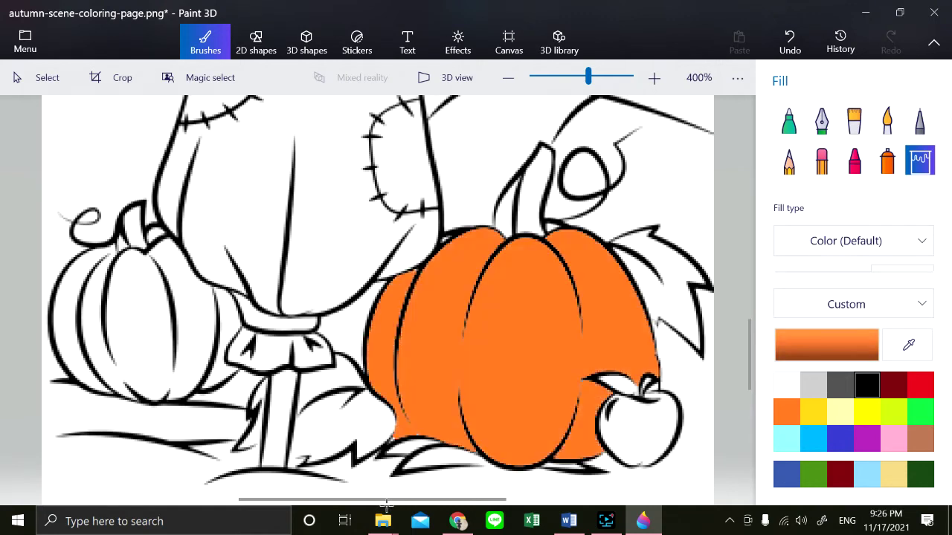
click(552, 228)
click(443, 239)
Step: Fill every section of the small pumpkin with the same palette orange, including the bits beside its stem
click(141, 328)
click(228, 321)
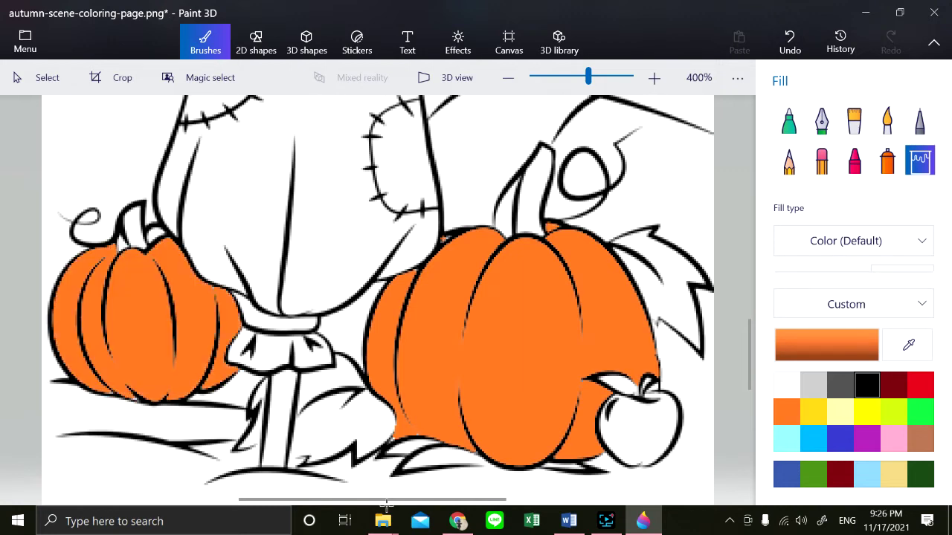
click(155, 233)
click(122, 244)
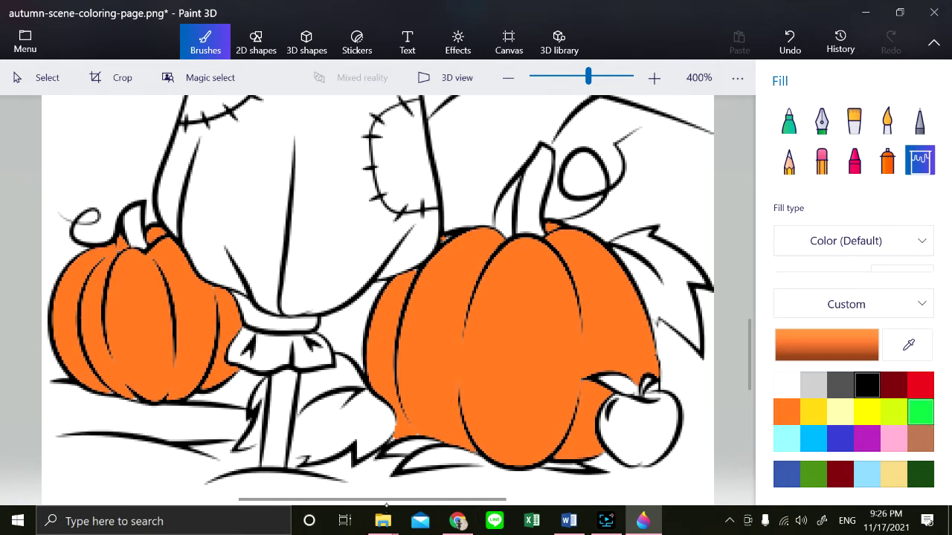
Step: Fill the back section of the large pumpkin's stem and the whole stem of the small pumpkin with the saved dark green (4f881d)
click(814, 474)
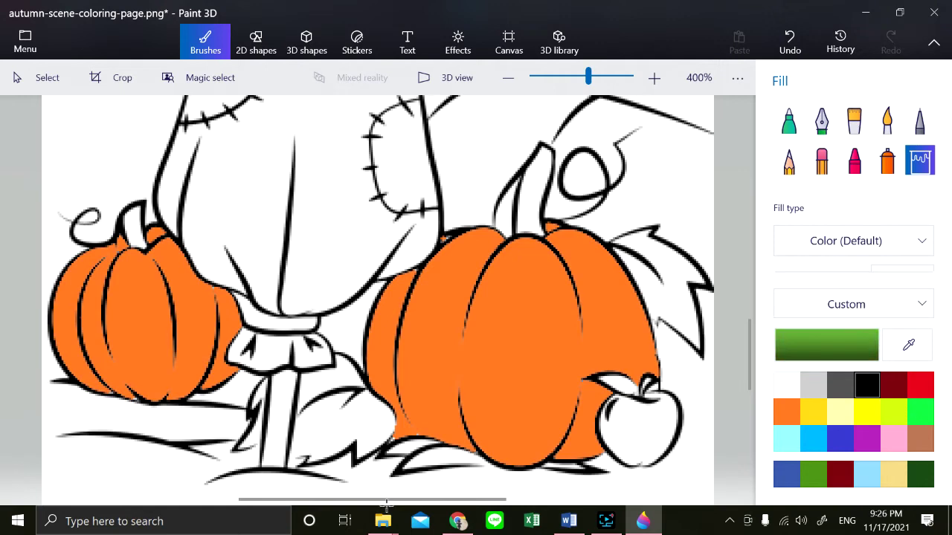
click(506, 204)
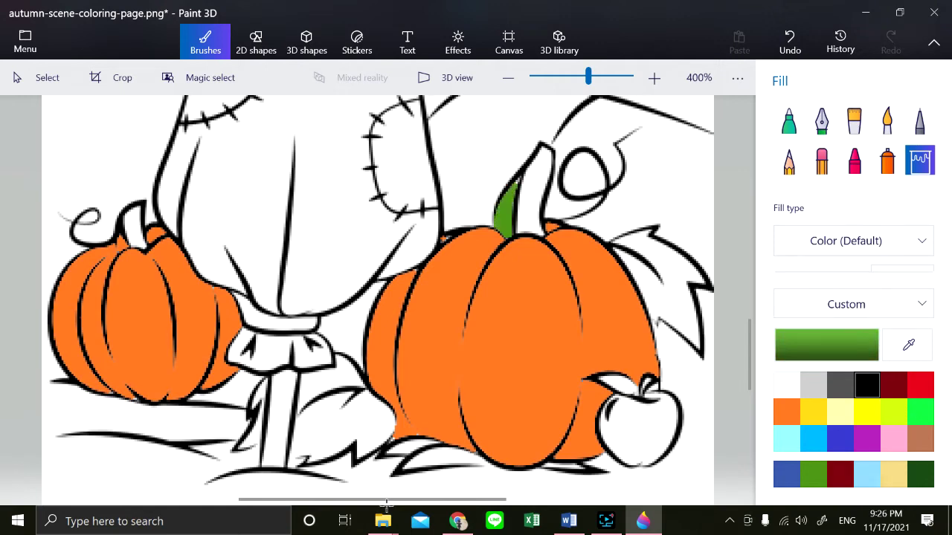
click(135, 223)
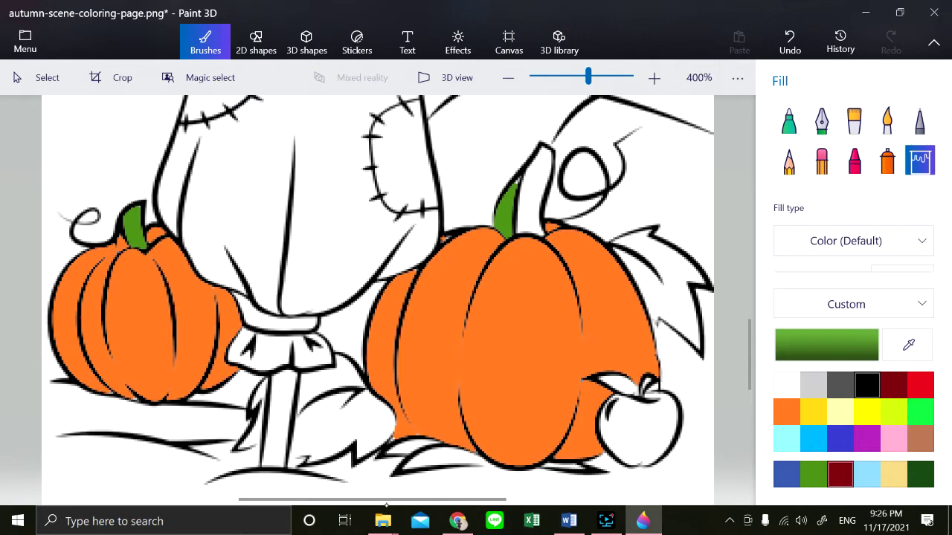
Step: Mix a lighter shade of the dark green and fill the front section of the large pumpkin's stem with it
click(827, 346)
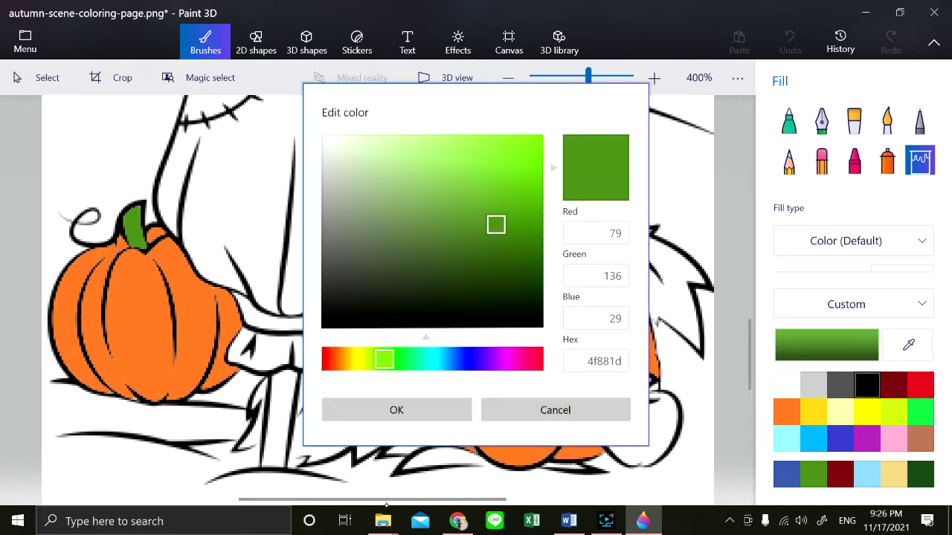
click(472, 195)
click(396, 410)
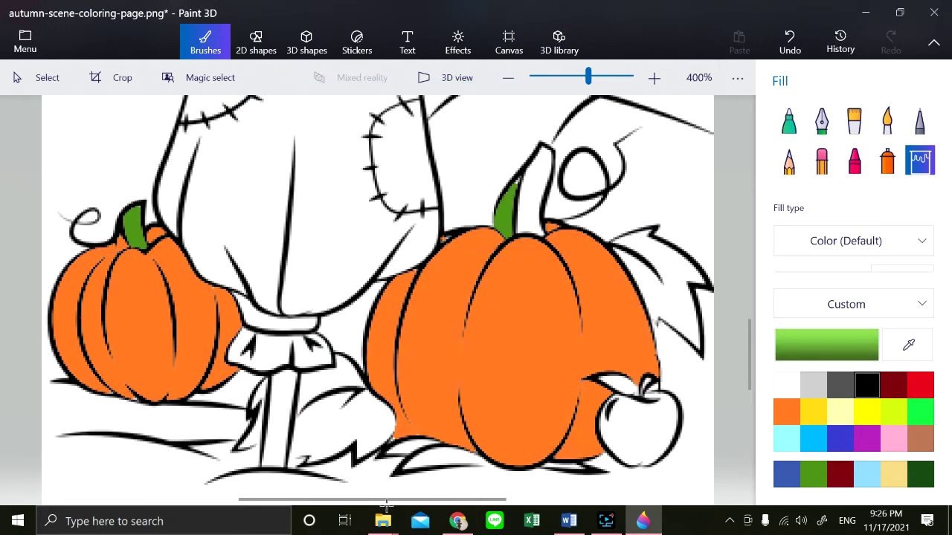
click(535, 186)
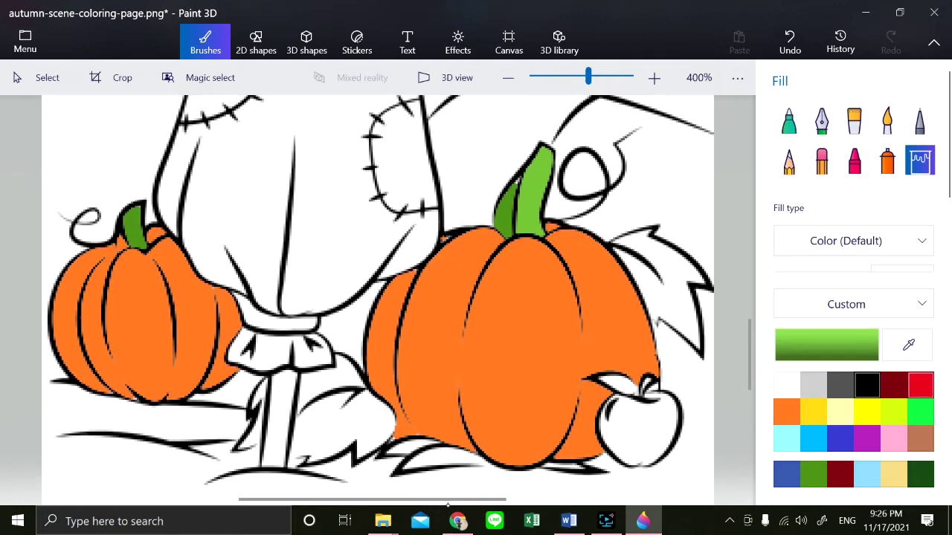
Step: Fill the apple with the palette red and touch up the unfilled spot near its upper edge with the 1px marker
click(921, 386)
click(636, 427)
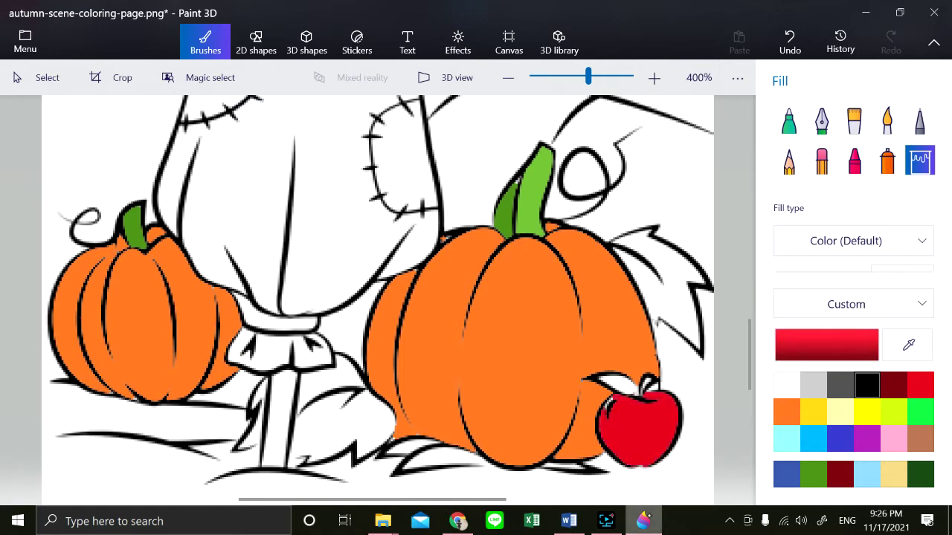
key(ctrl+z)
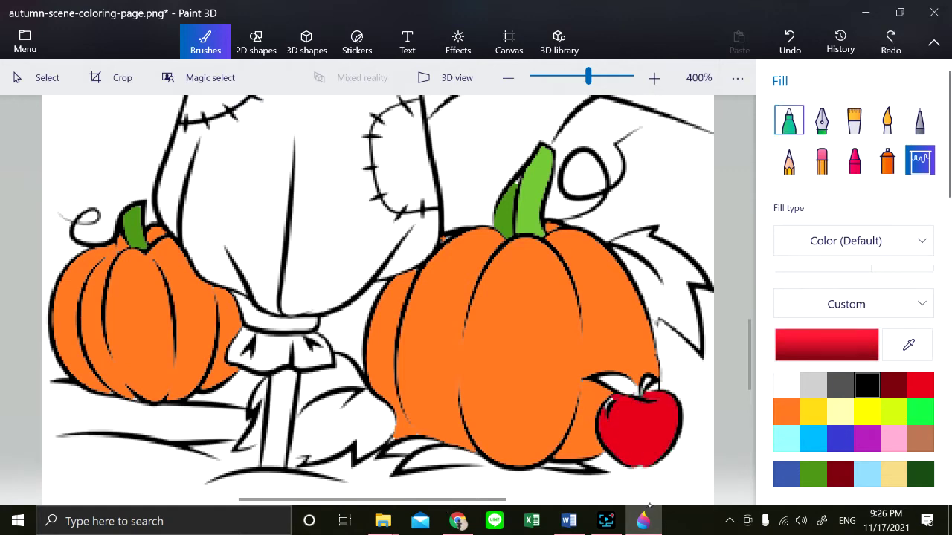
click(789, 120)
drag(612, 400, 609, 400)
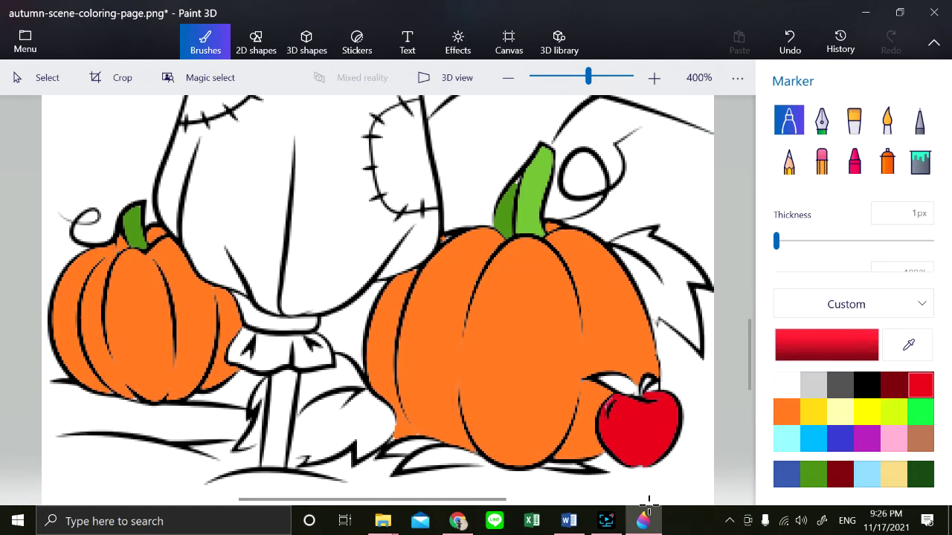
Step: Fill the apple's leaf with the palette Green
click(920, 411)
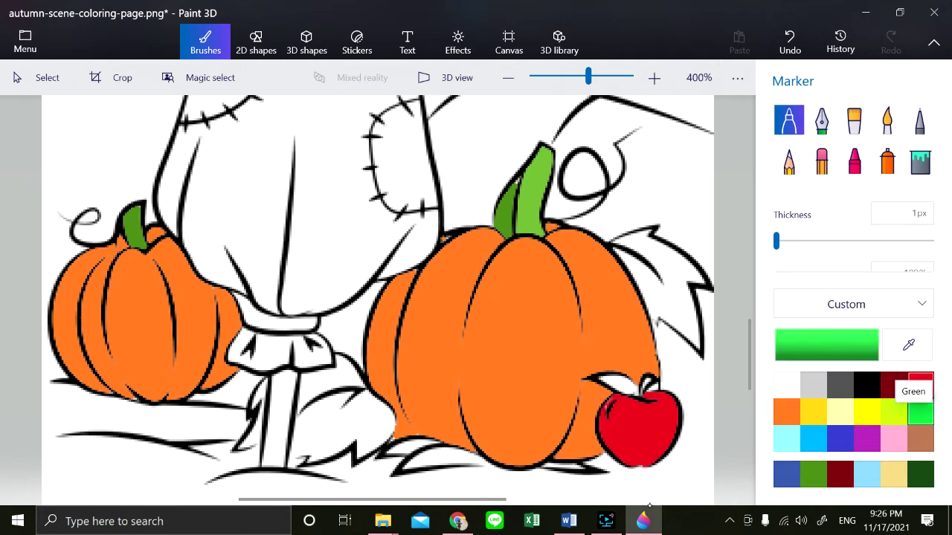
click(920, 161)
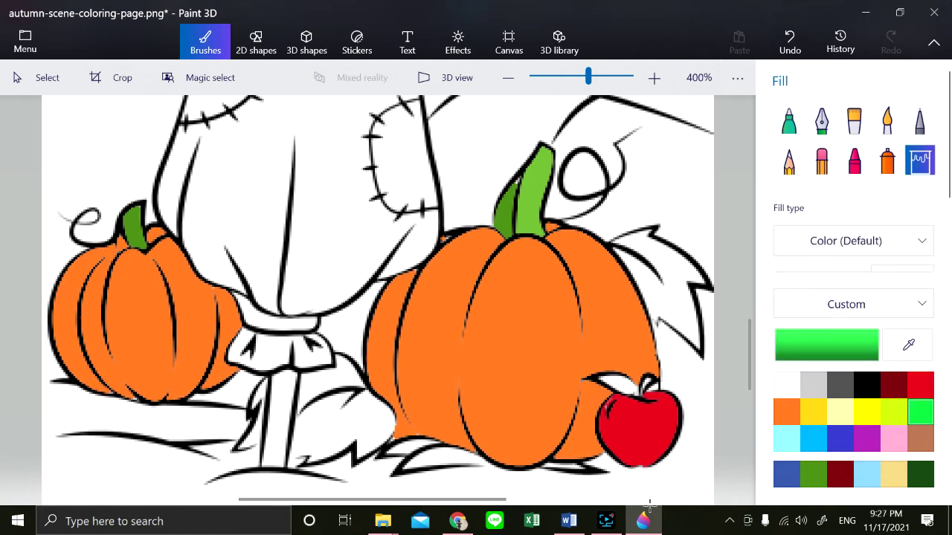
click(616, 382)
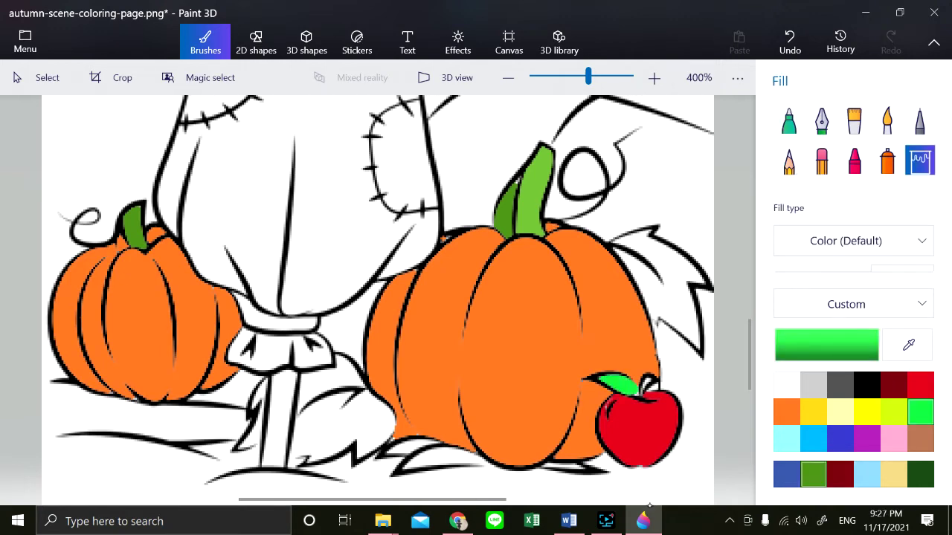
Step: Mix a light green (7cc73b) and fill both sections of the leaf between the scarecrow's post and the large pumpkin, undoing any spill onto the background
click(813, 475)
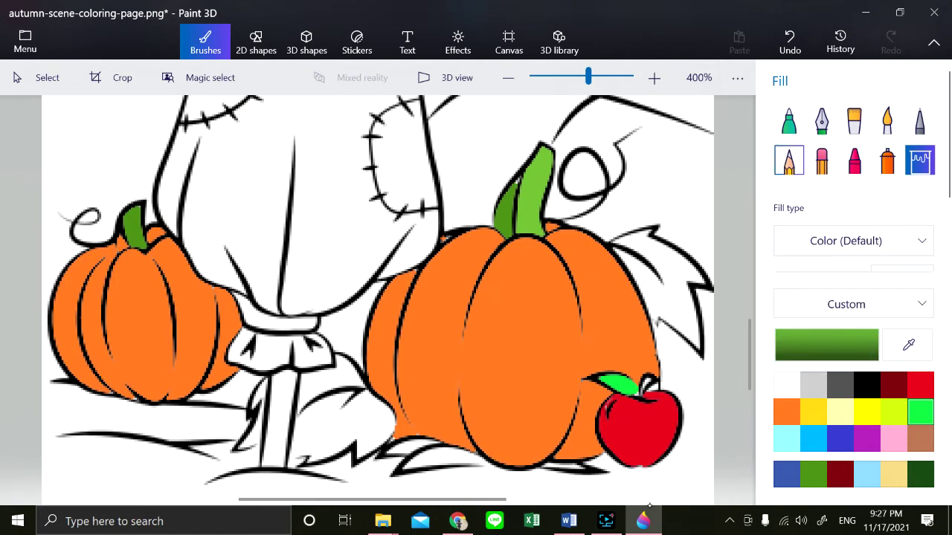
click(827, 345)
click(472, 200)
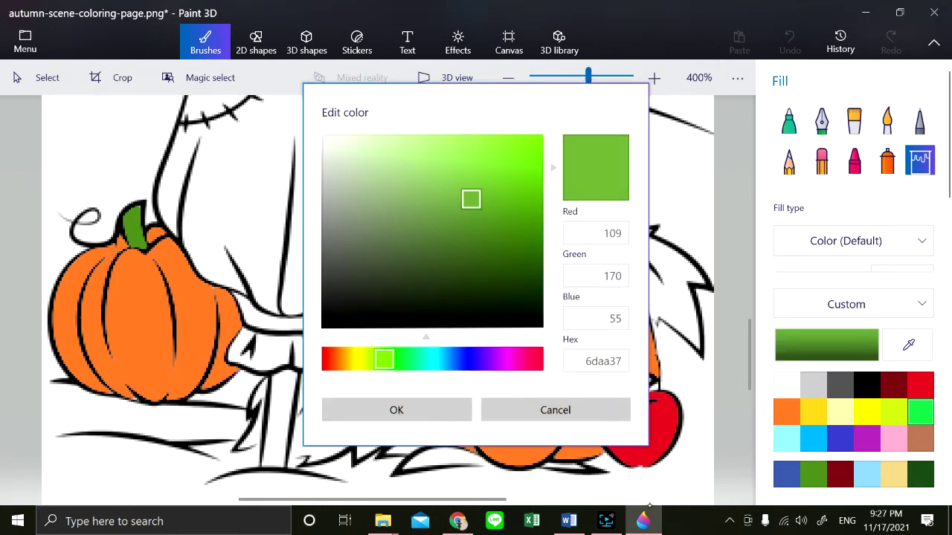
click(478, 177)
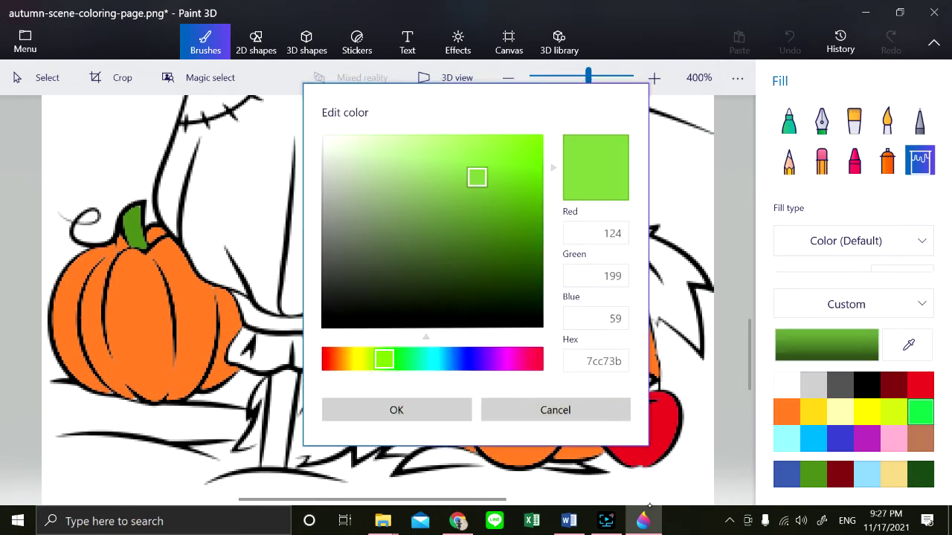
click(396, 410)
click(346, 424)
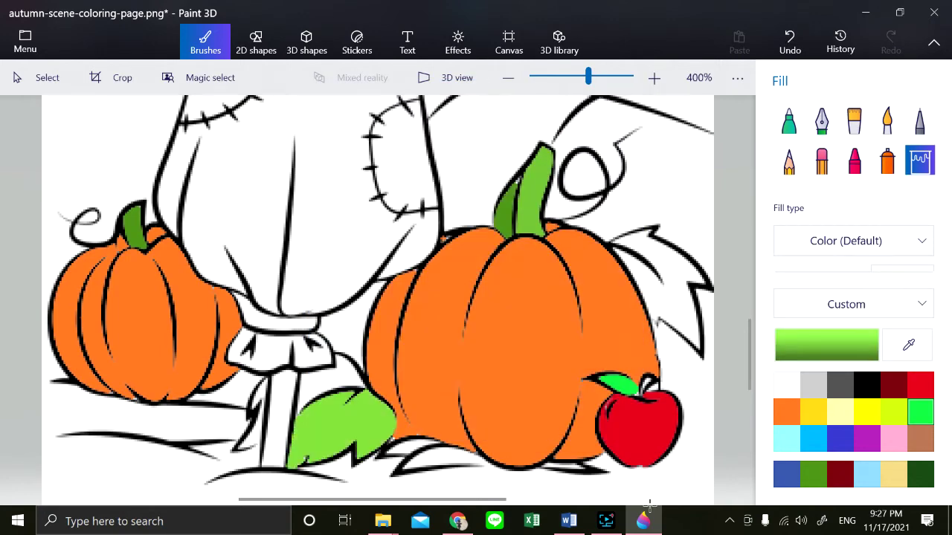
click(327, 381)
click(649, 503)
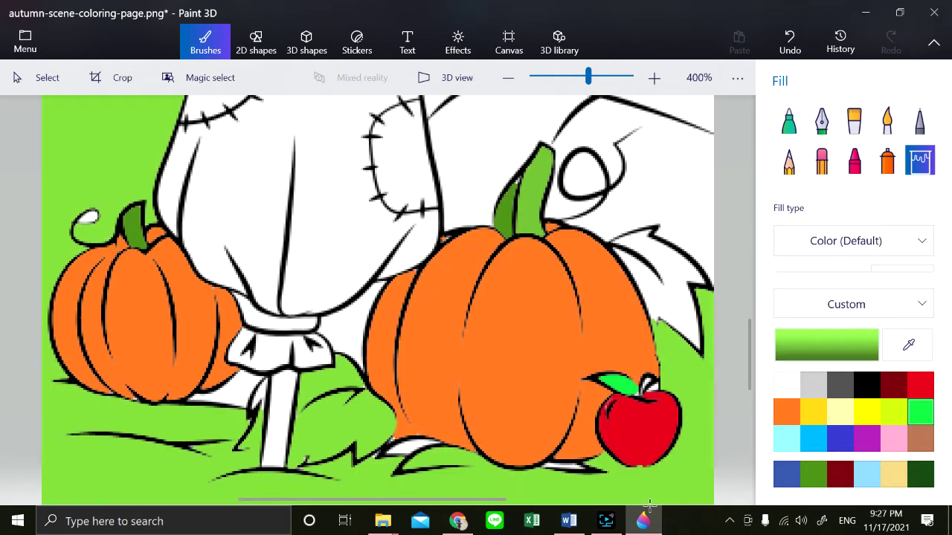
key(ctrl+z)
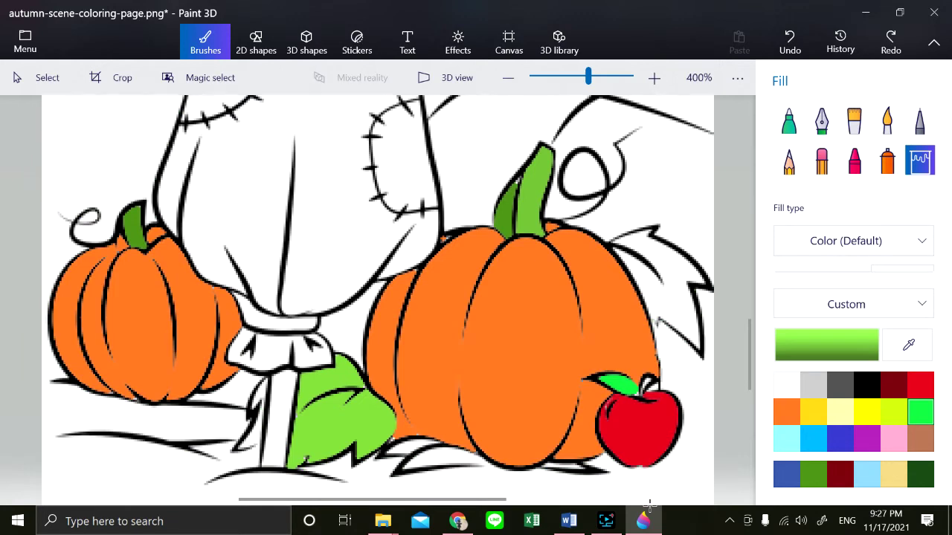
Step: Fill the leaf behind the large pumpkin and the leaf pieces on the small pumpkin's side of the post with the same light green
click(676, 281)
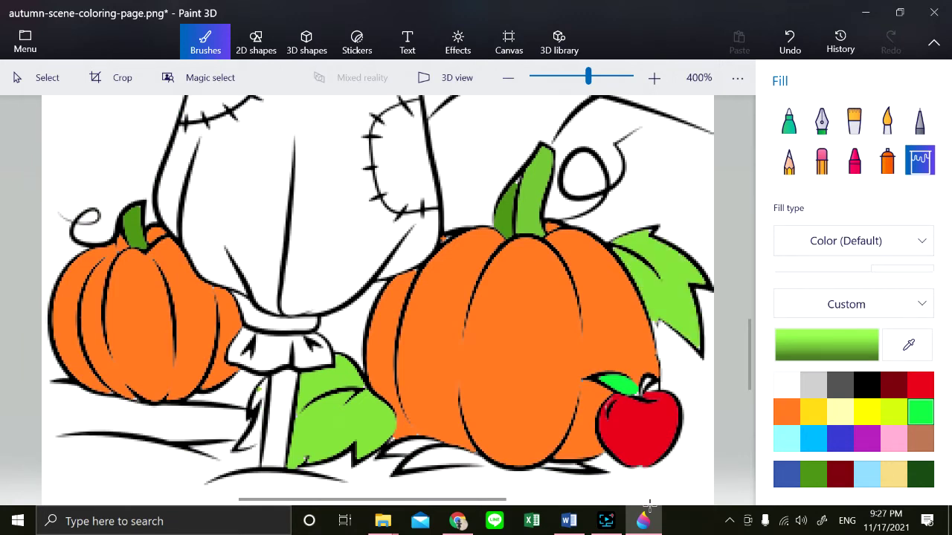
click(259, 389)
click(788, 119)
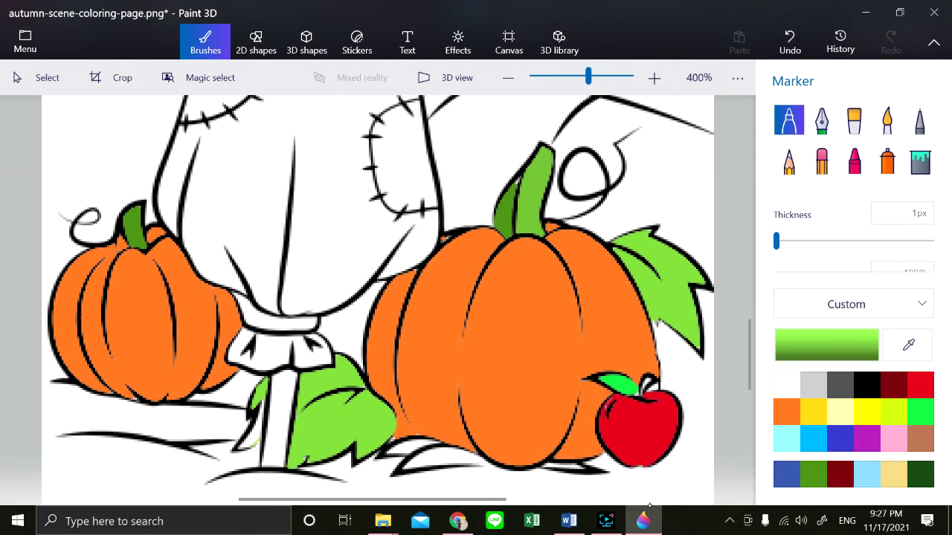
click(920, 161)
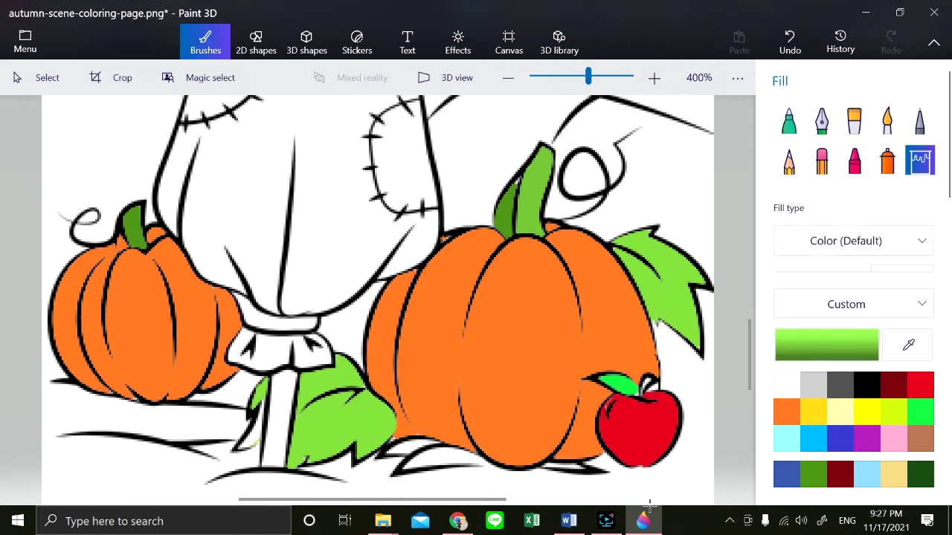
click(255, 428)
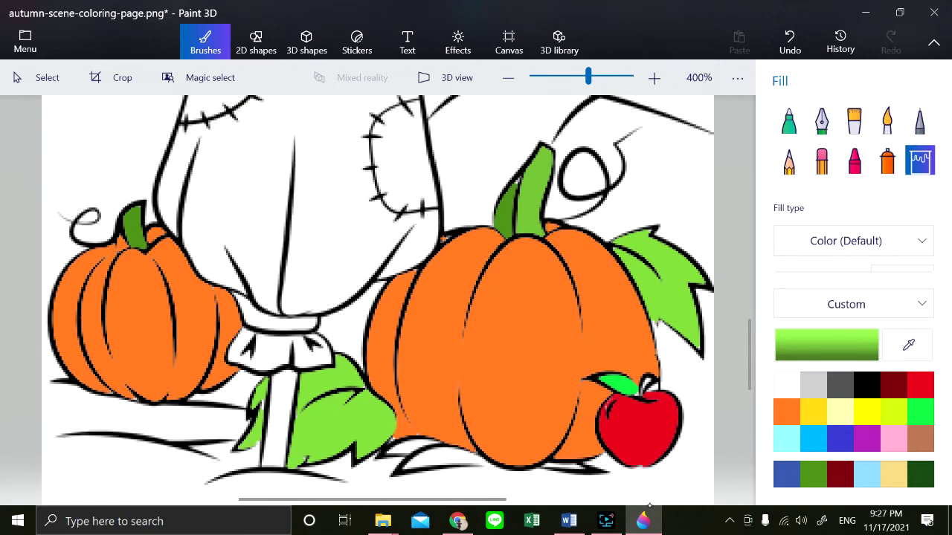
Step: Bring the whole scarecrow into view at 200% zoom and switch to the marker in the palette red
click(508, 77)
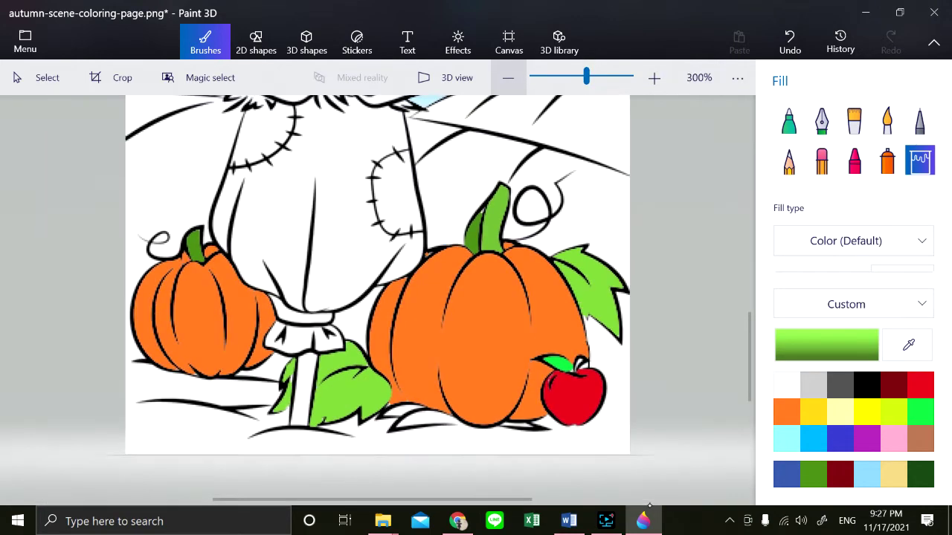
click(508, 77)
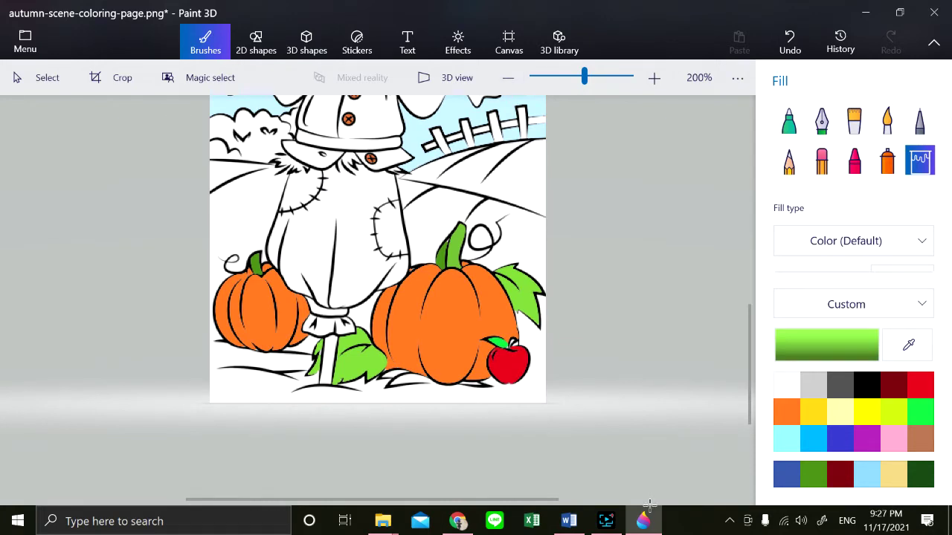
scroll(649, 506, up, 3)
scroll(649, 506, up, 5)
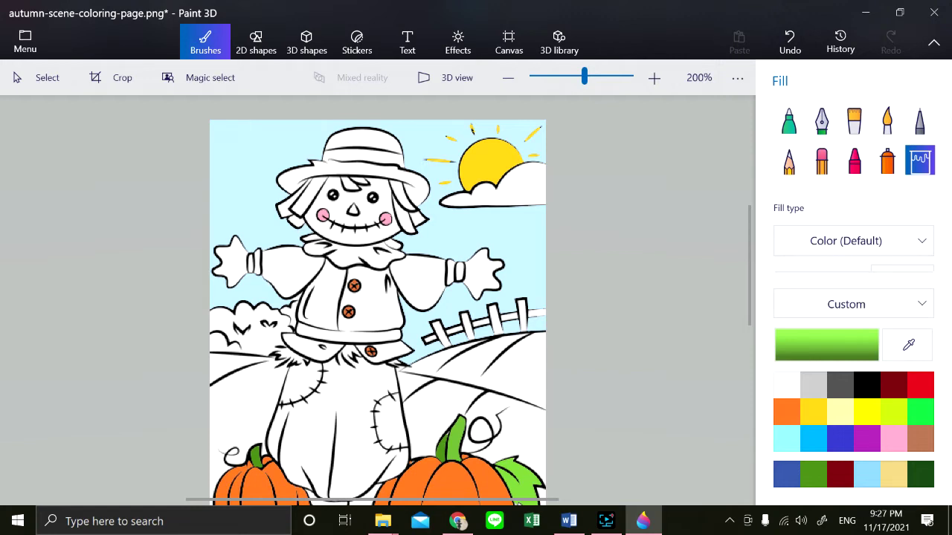
click(921, 385)
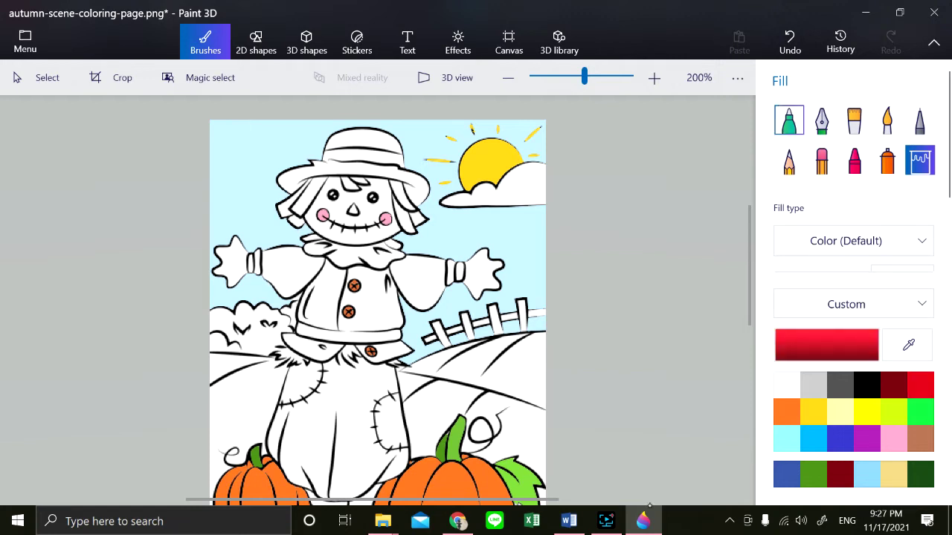
click(788, 119)
mouse_move(354, 204)
mouse_down()
mouse_move(348, 214)
mouse_move(359, 214)
mouse_move(354, 205)
mouse_up()
key(ctrl+z)
drag(777, 241, 795, 241)
click(350, 198)
click(352, 200)
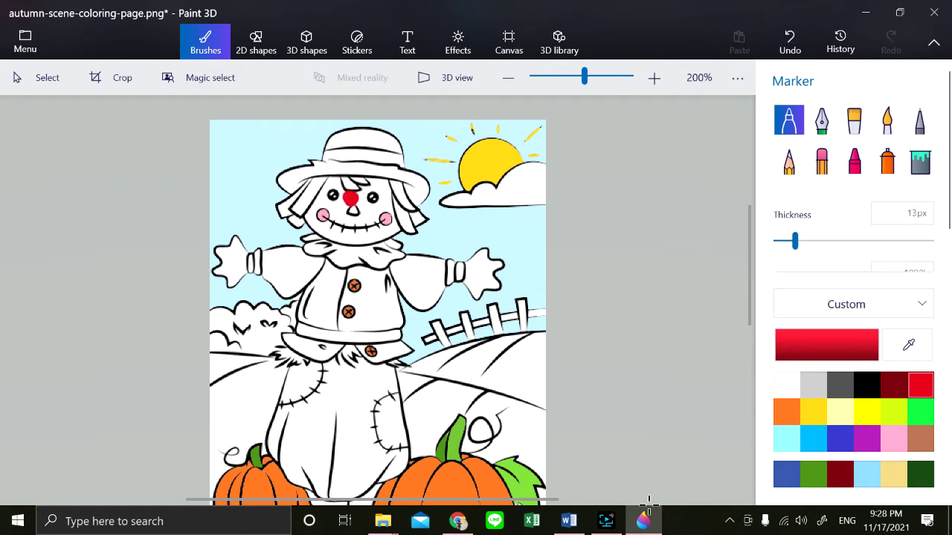
key(ctrl+z)
key(ctrl+z)
Step: Outline the triangles at the scarecrow's nose, both sleeves and the hair under the hat brim with the red marker at 6px
drag(795, 240, 783, 241)
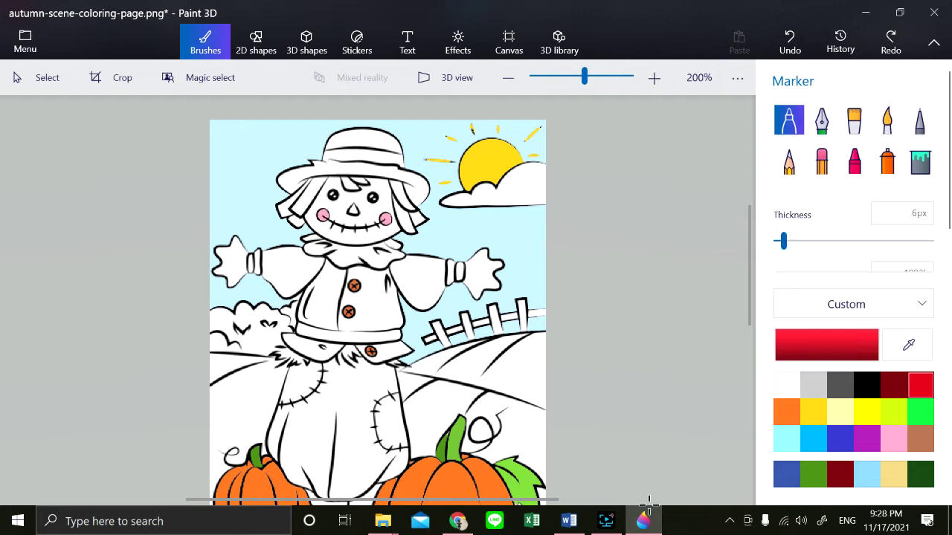
mouse_move(352, 204)
mouse_down()
mouse_move(363, 217)
mouse_move(354, 207)
mouse_up()
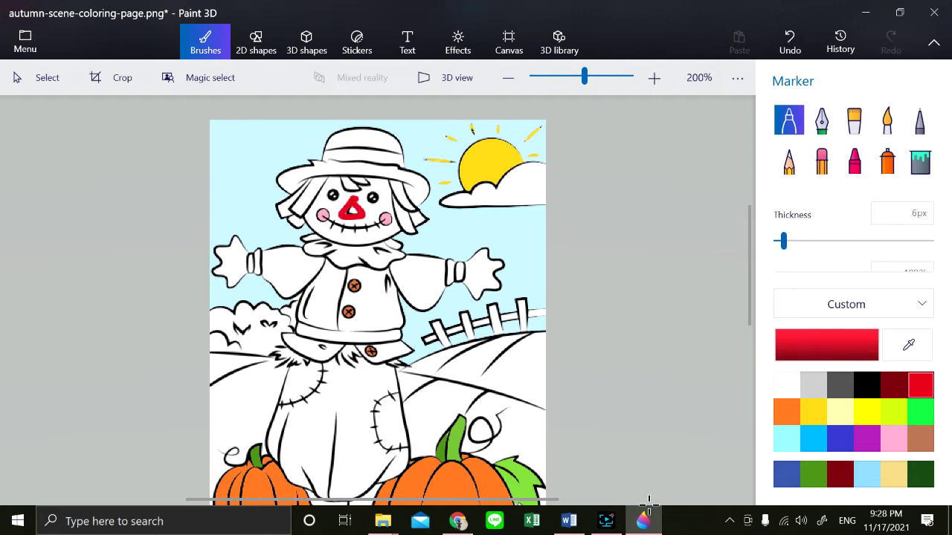
mouse_move(261, 254)
mouse_down()
mouse_move(281, 281)
mouse_move(309, 274)
mouse_move(306, 253)
mouse_move(269, 255)
mouse_up()
mouse_move(392, 261)
mouse_down()
mouse_move(415, 302)
mouse_move(440, 276)
mouse_move(418, 259)
mouse_move(394, 259)
mouse_up()
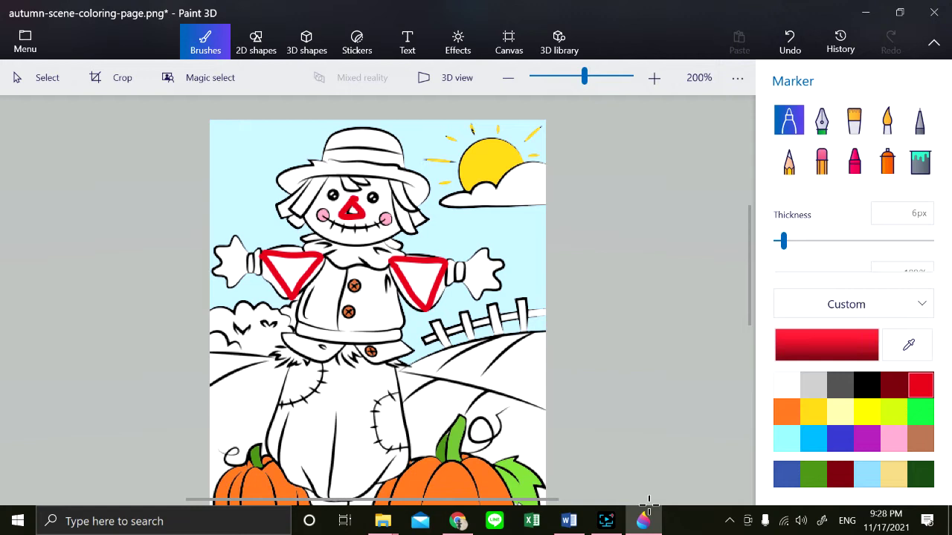
mouse_move(351, 174)
mouse_down()
mouse_move(374, 188)
mouse_move(356, 173)
mouse_up()
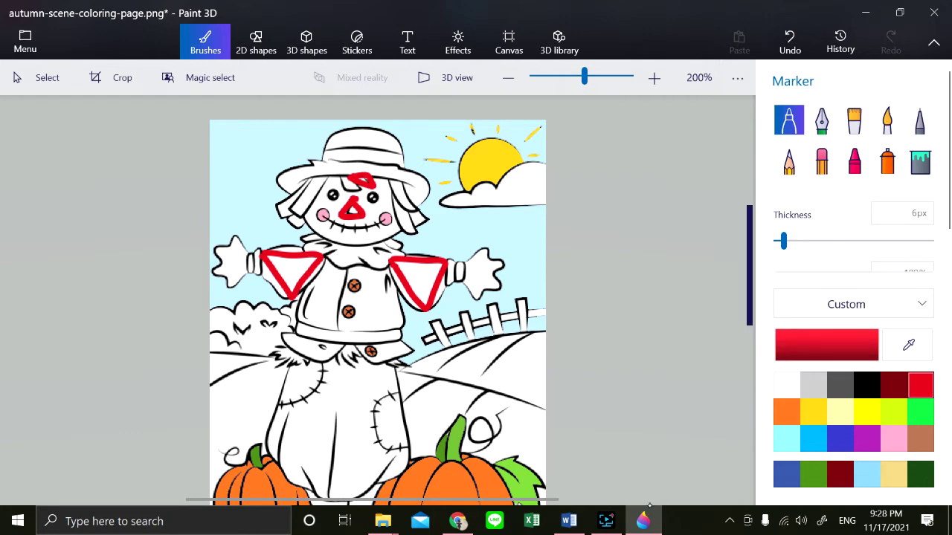
Step: Outline the triangular patch of field below the fence with the red 6px marker and check the rest of the page for triangles
scroll(650, 506, down, 3)
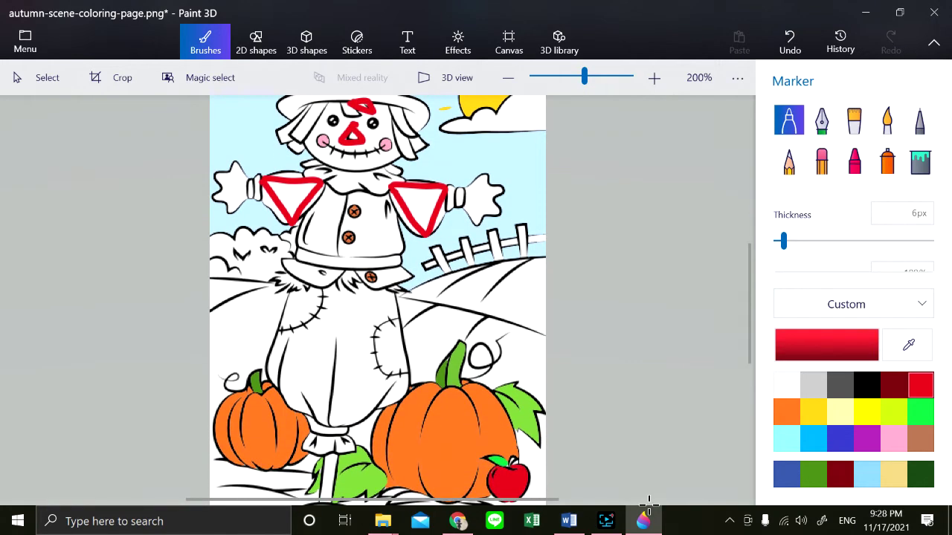
mouse_move(405, 294)
mouse_down()
mouse_move(440, 299)
mouse_move(487, 264)
mouse_move(415, 293)
mouse_up()
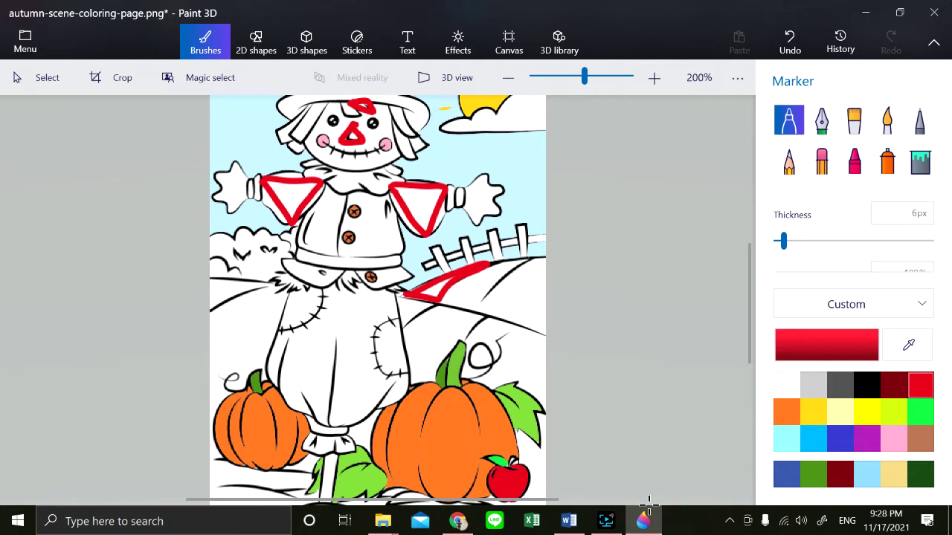
scroll(648, 503, down, 1)
scroll(649, 506, down, 1)
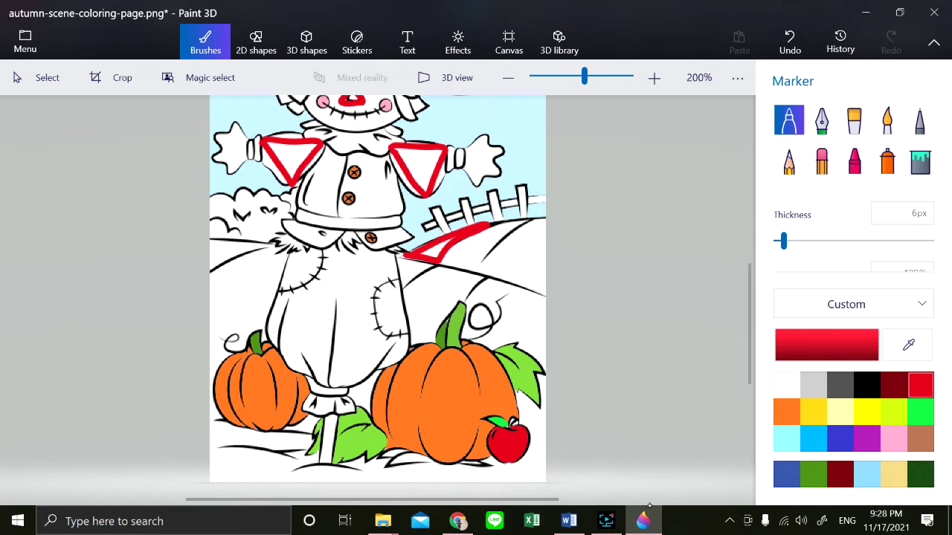
scroll(648, 506, up, 6)
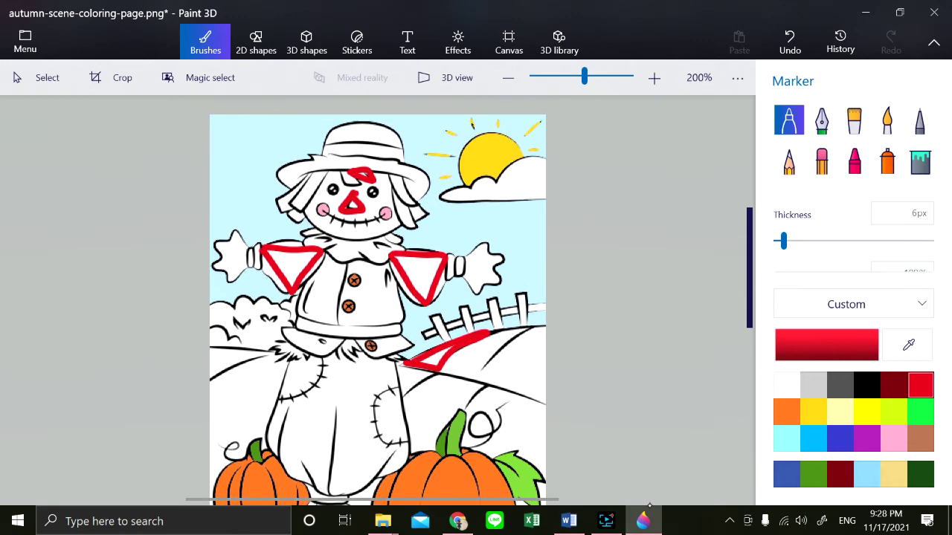
Step: Undo all the red marker outlines on the scarecrow's nose, hair and sleeves and on the field patch below the fence
scroll(649, 506, up, 2)
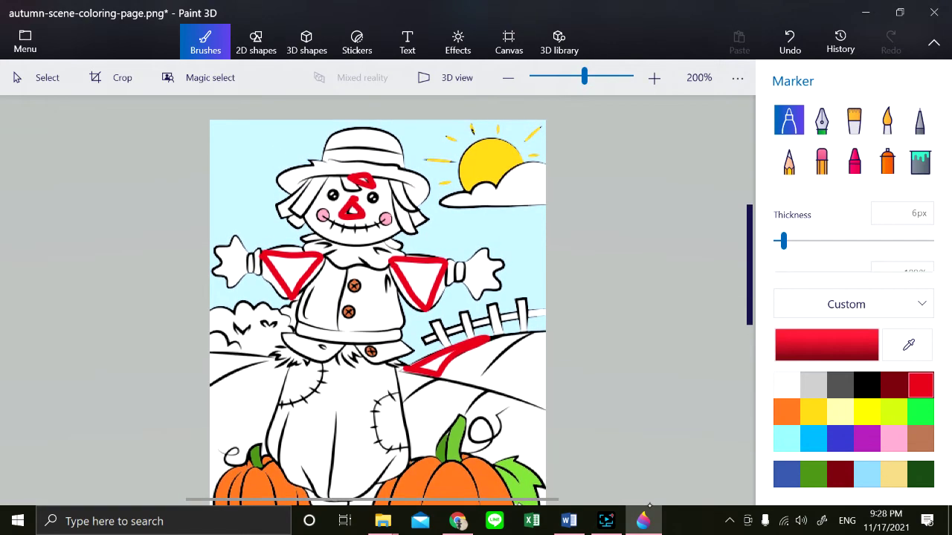
scroll(650, 505, down, 1)
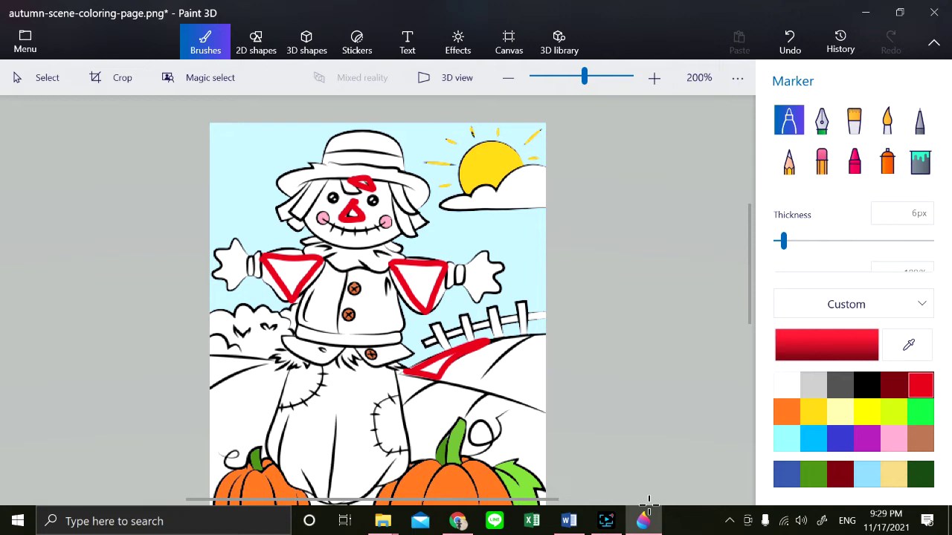
key(ctrl+z)
key(ctrl+z)
key(ctrl+z)
key(ctrl+z)
key(ctrl+z)
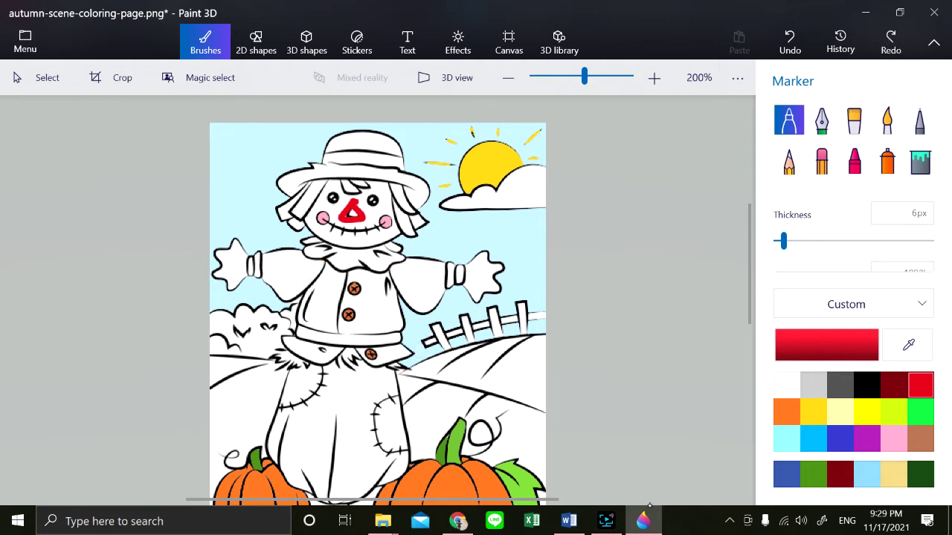
key(ctrl+z)
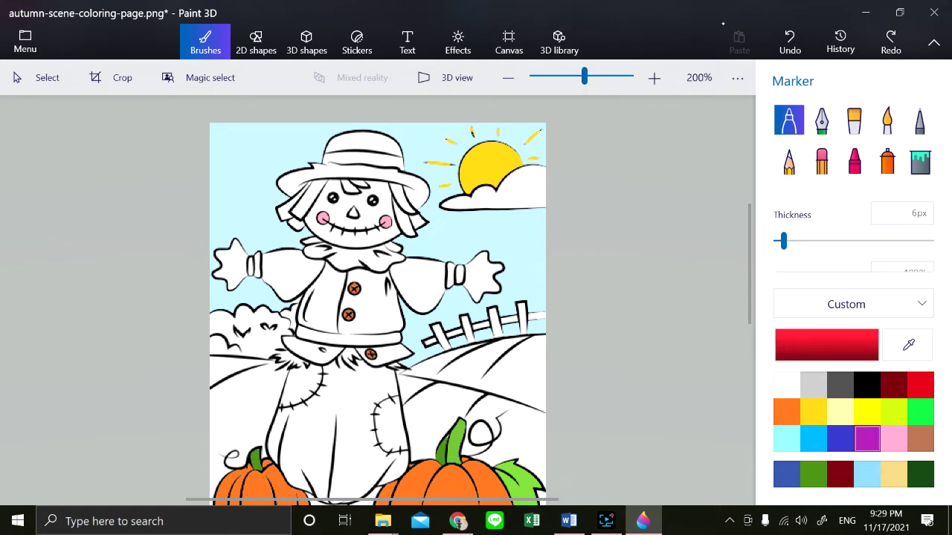
Step: Set the drawing color to a custom dark brown, hex 814f33, based on the palette brown
click(920, 439)
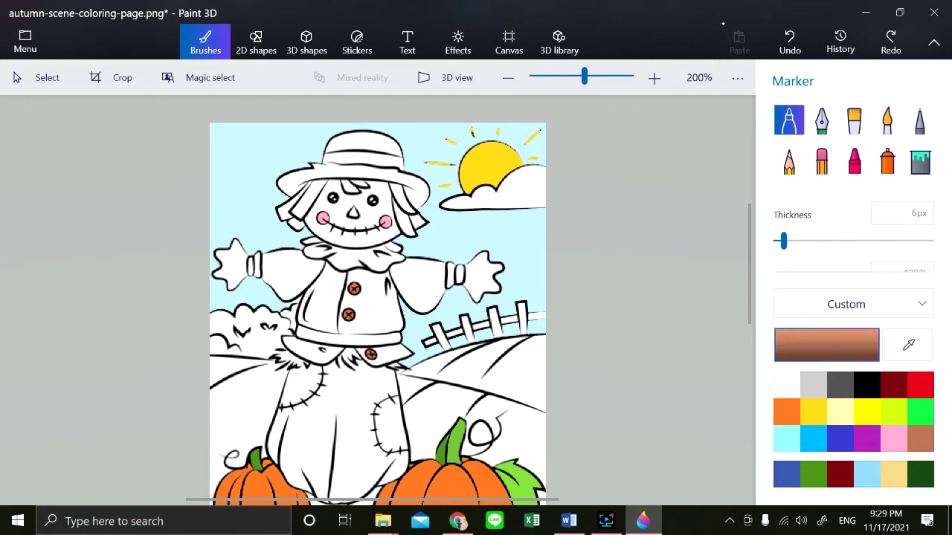
click(826, 344)
click(456, 230)
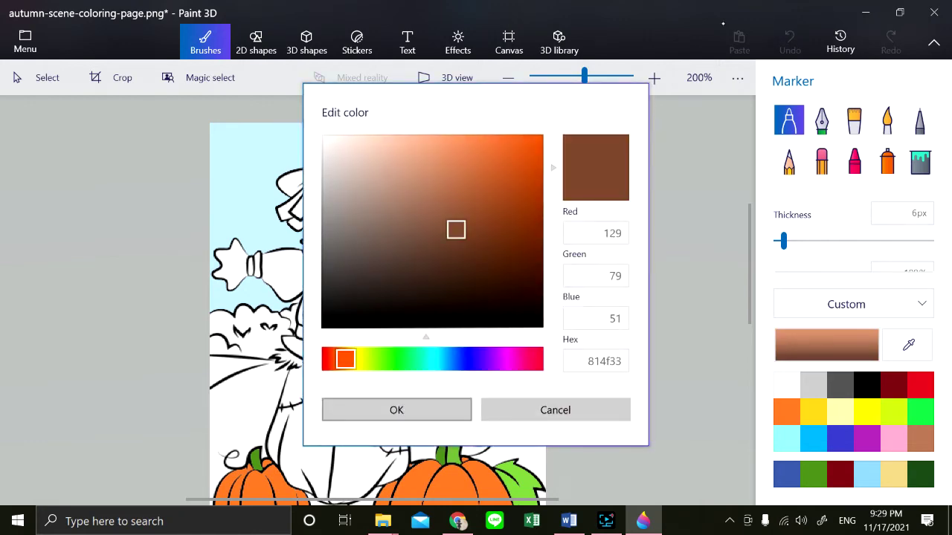
click(396, 410)
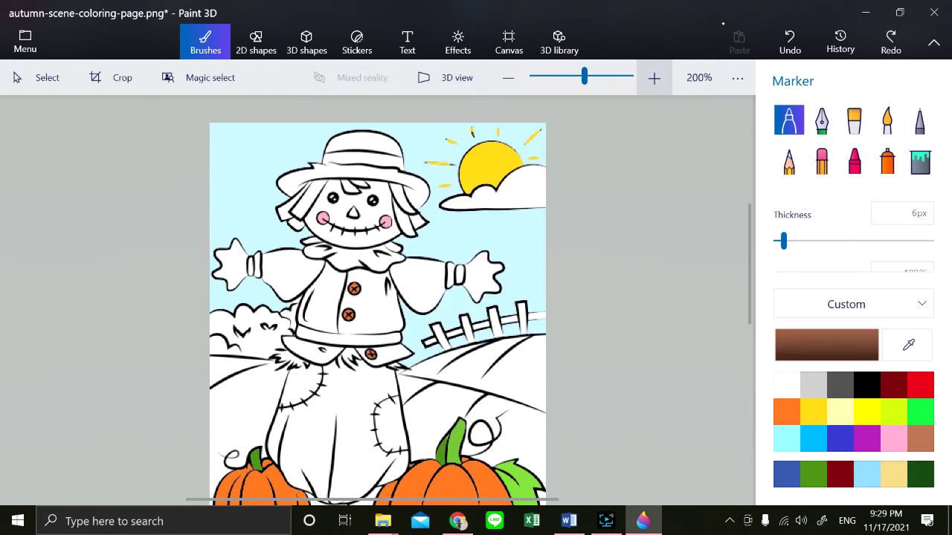
Step: Color the scarecrow's triangular nose with the dark brown, using Fill in place of the marker stroke
click(654, 77)
click(655, 77)
click(655, 77)
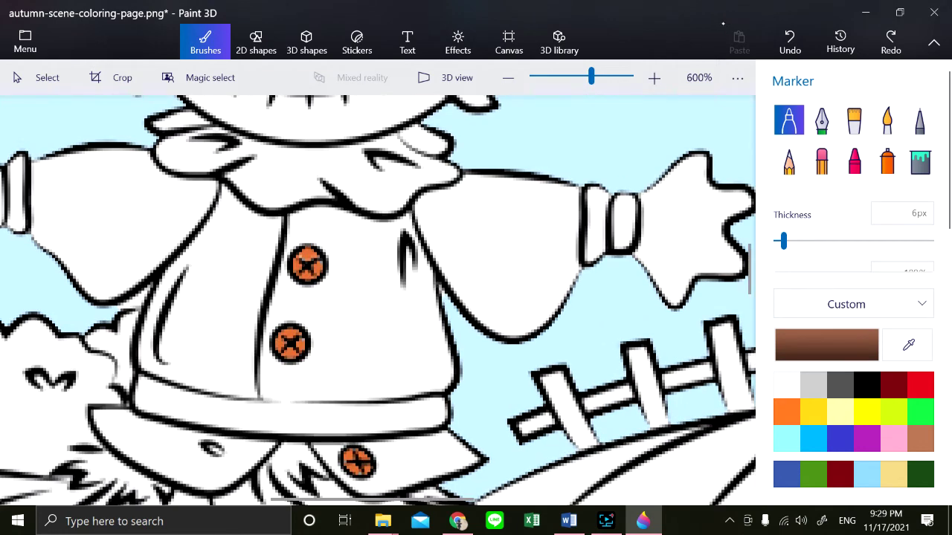
scroll(723, 23, up, 3)
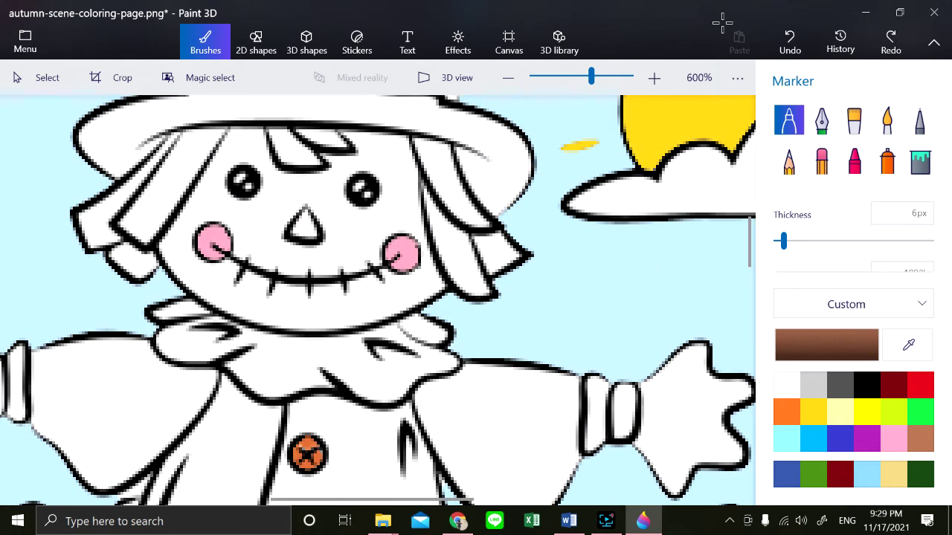
mouse_move(302, 225)
mouse_down()
mouse_move(312, 235)
mouse_move(308, 222)
mouse_up()
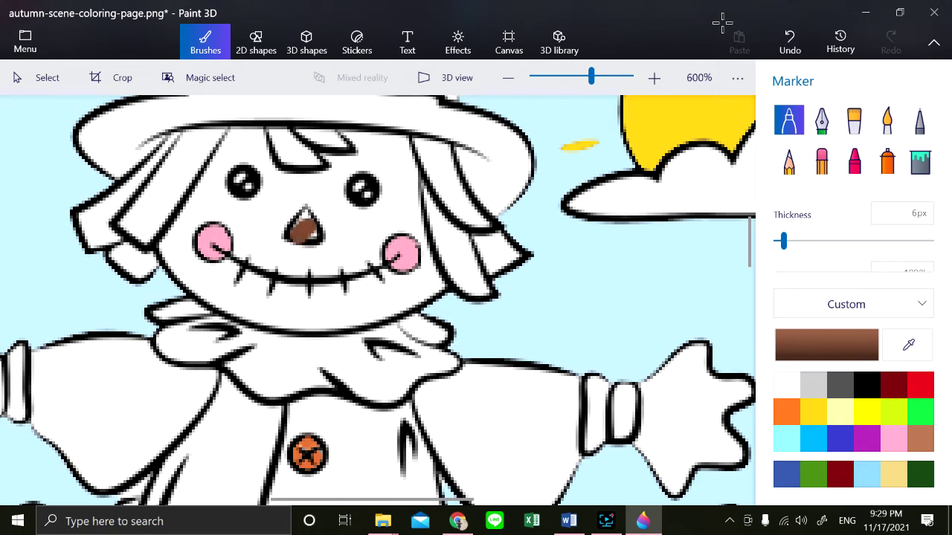
key(ctrl+z)
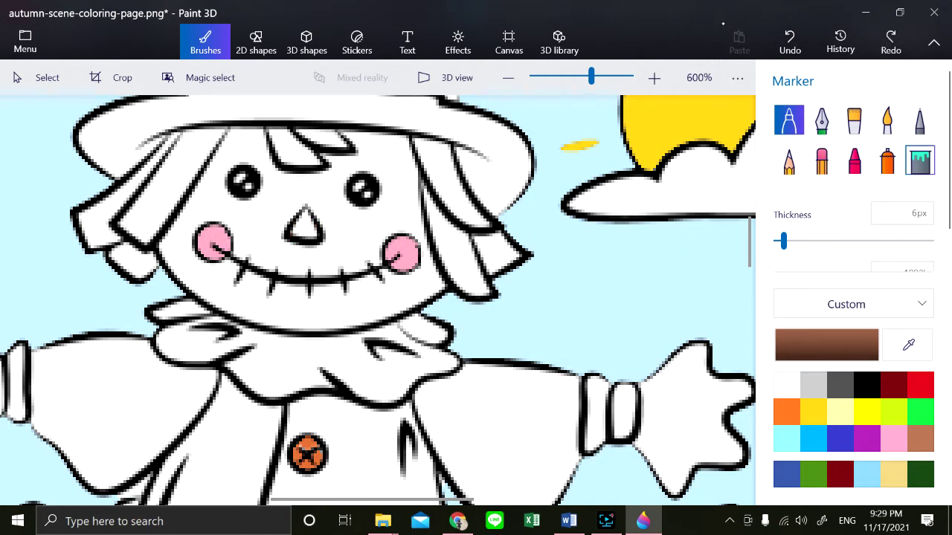
click(920, 161)
key(ctrl+y)
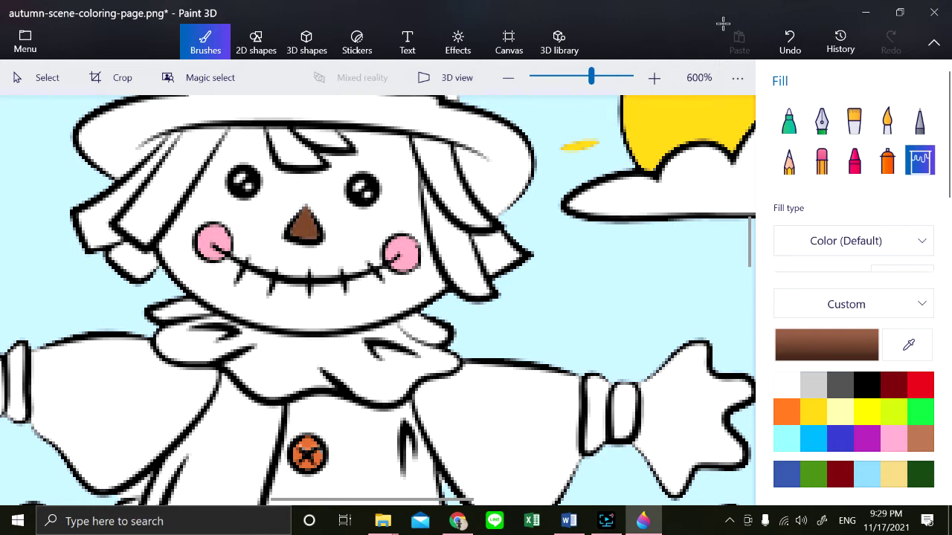
Step: Mix the custom yellow ffd86b and fill the triangular strand of hair under the hat brim with it
click(840, 412)
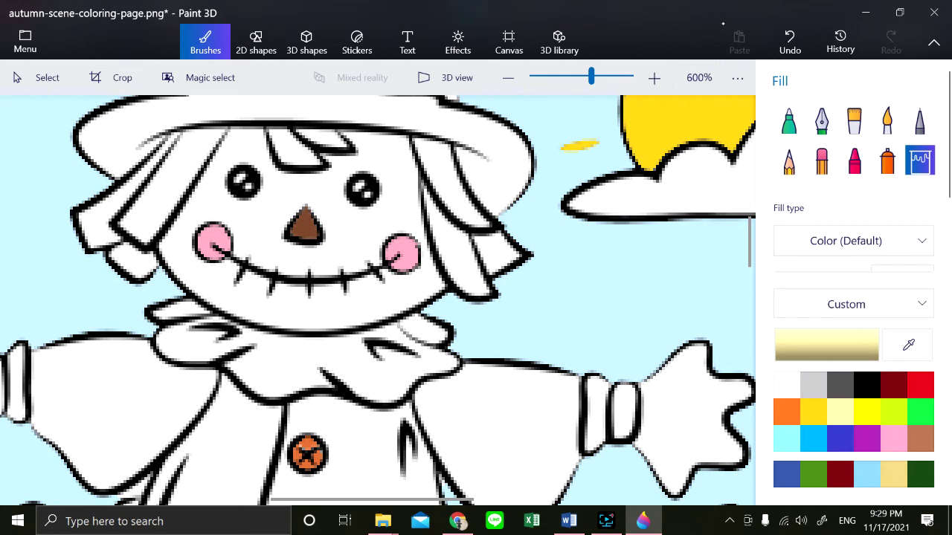
click(894, 475)
click(827, 345)
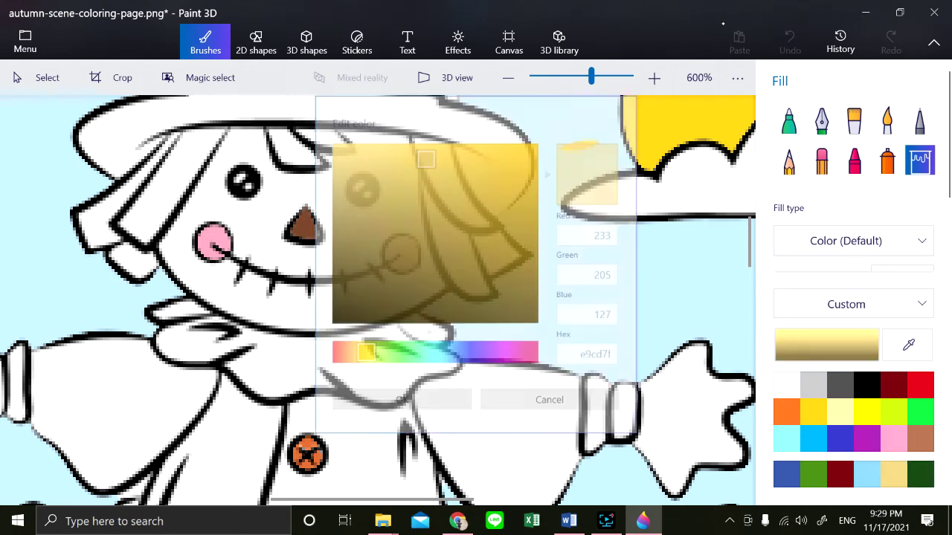
drag(422, 151, 450, 134)
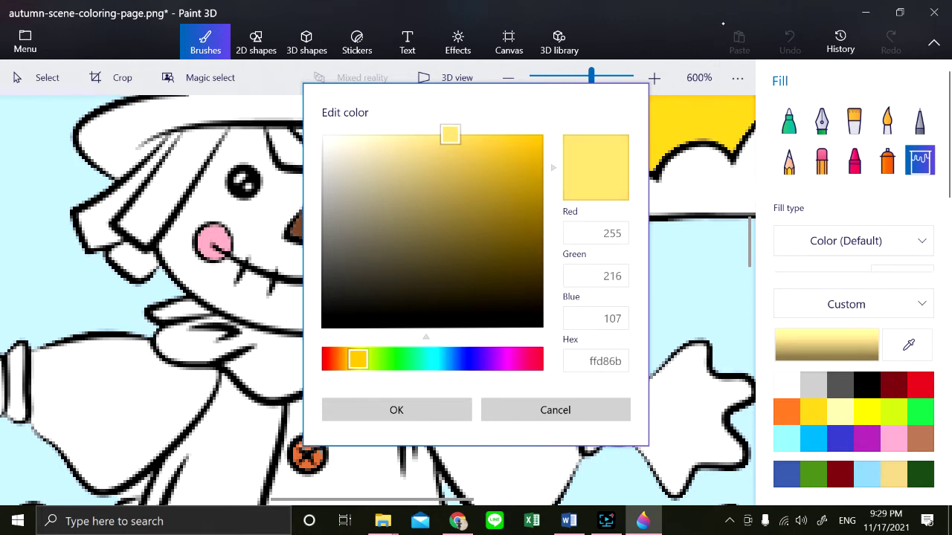
key(Return)
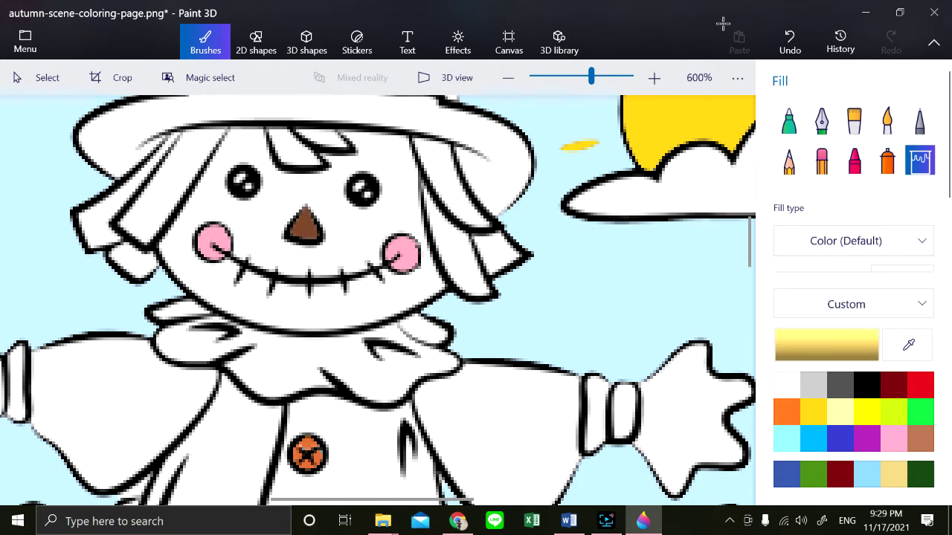
click(325, 139)
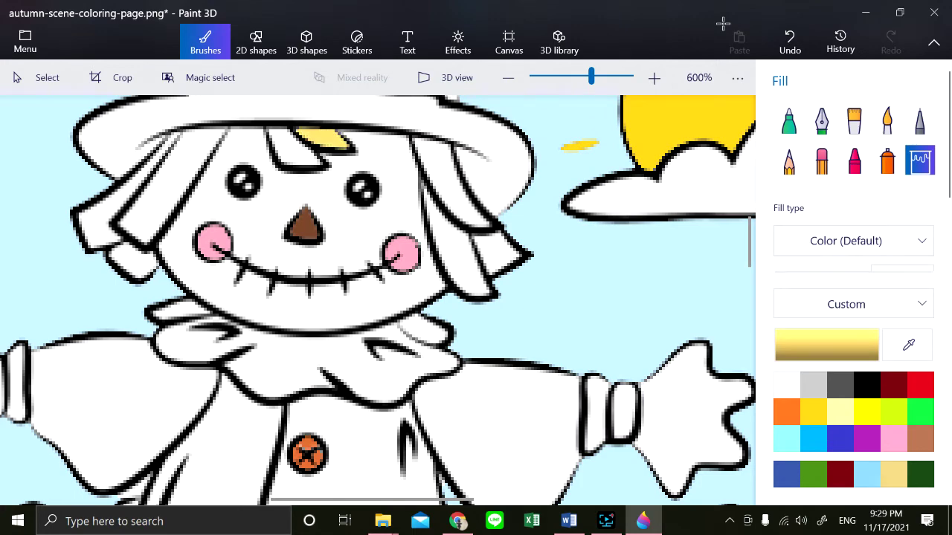
Step: Try filling both of the scarecrow's sleeves with the custom crimson c32c4a and undo the two fills
scroll(378, 301, down, 3)
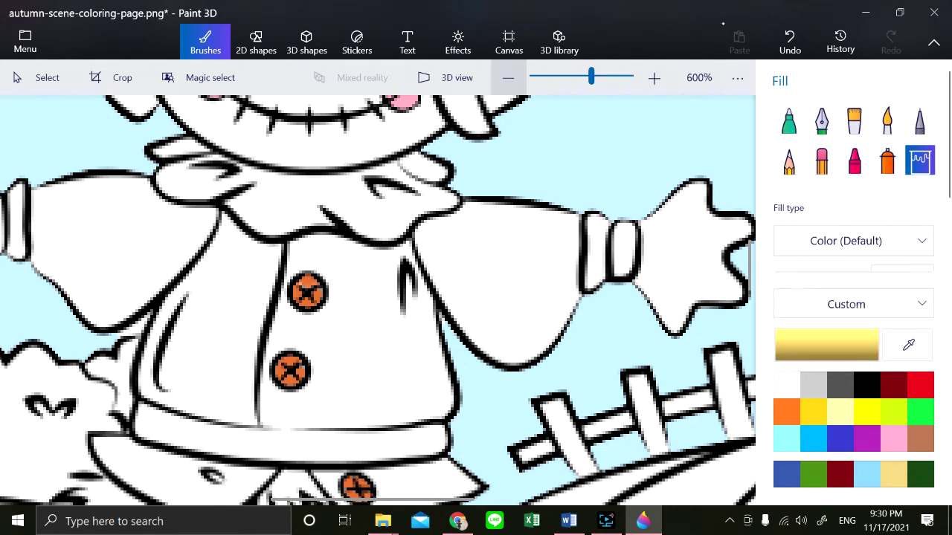
click(508, 77)
click(508, 78)
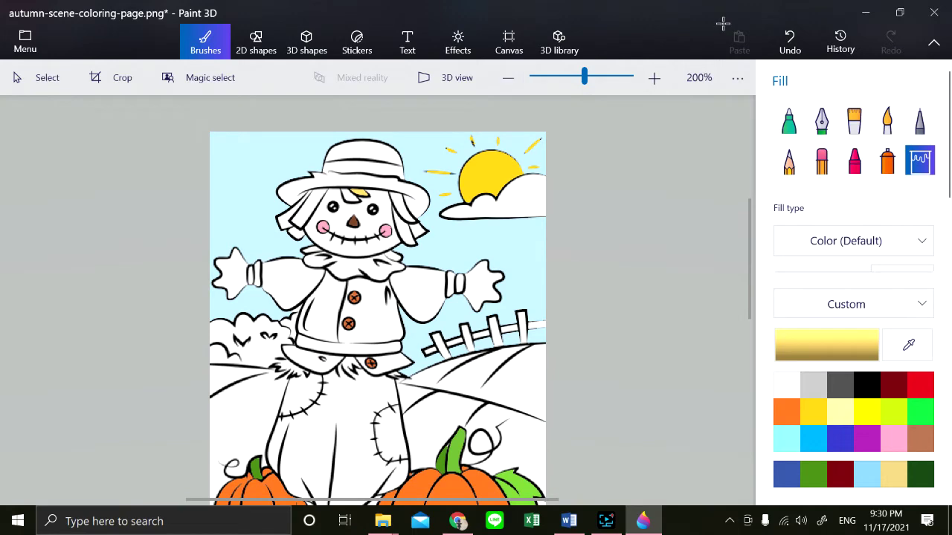
click(894, 385)
click(826, 344)
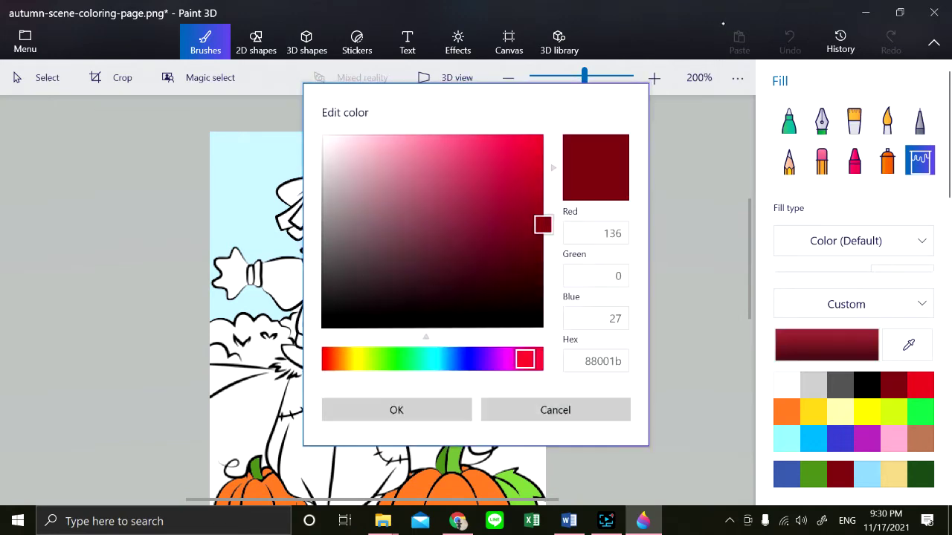
drag(543, 224, 493, 179)
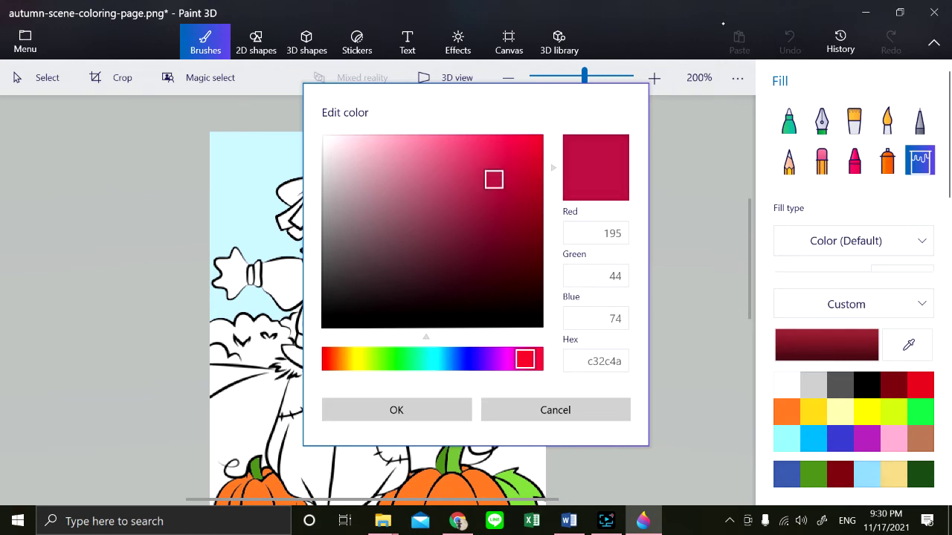
click(397, 411)
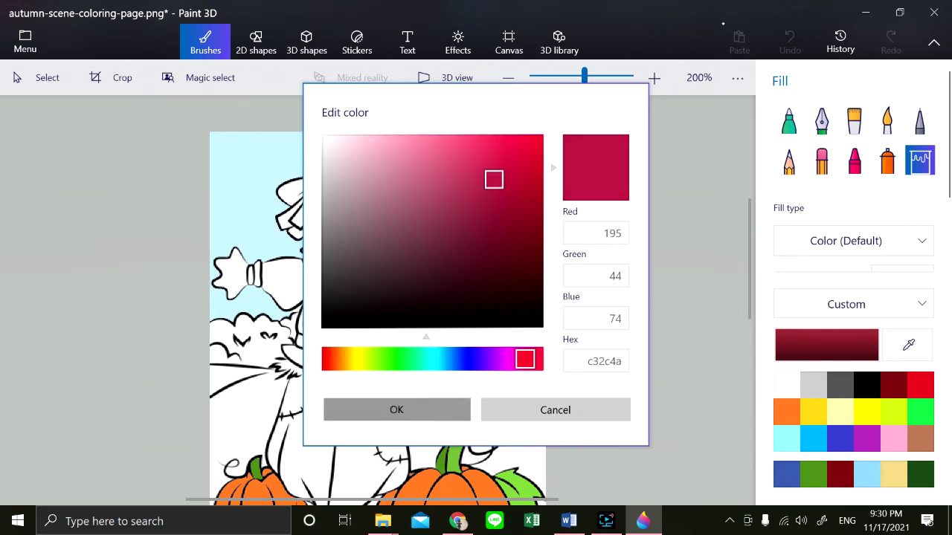
click(292, 282)
click(418, 294)
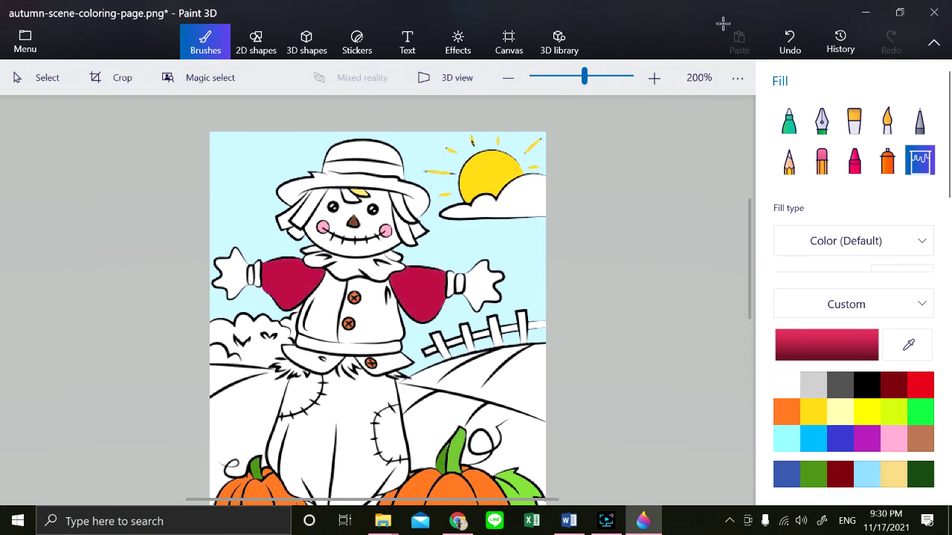
key(ctrl+z)
key(ctrl+z)
Step: Try filling both sleeves with the more saturated red c90028 and undo the two fills
click(826, 345)
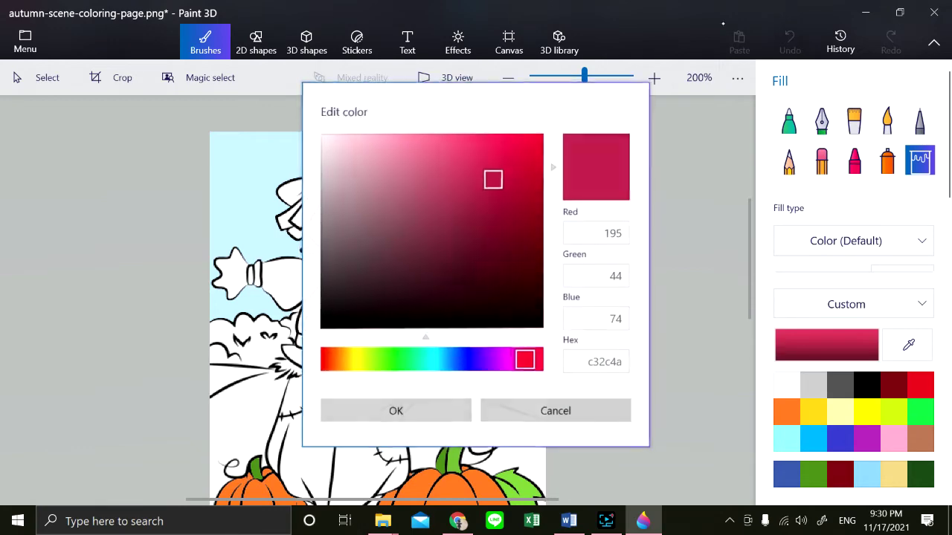
drag(493, 178, 543, 174)
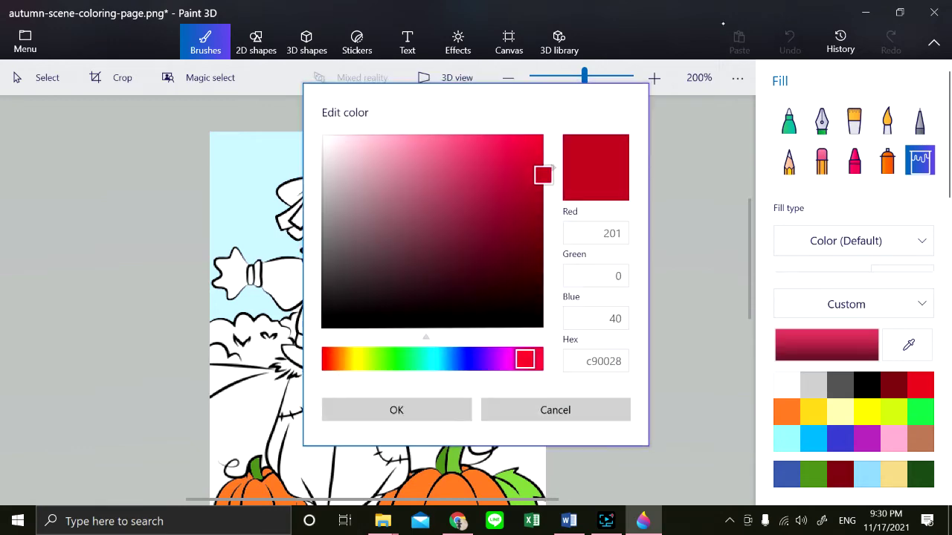
click(396, 409)
click(418, 293)
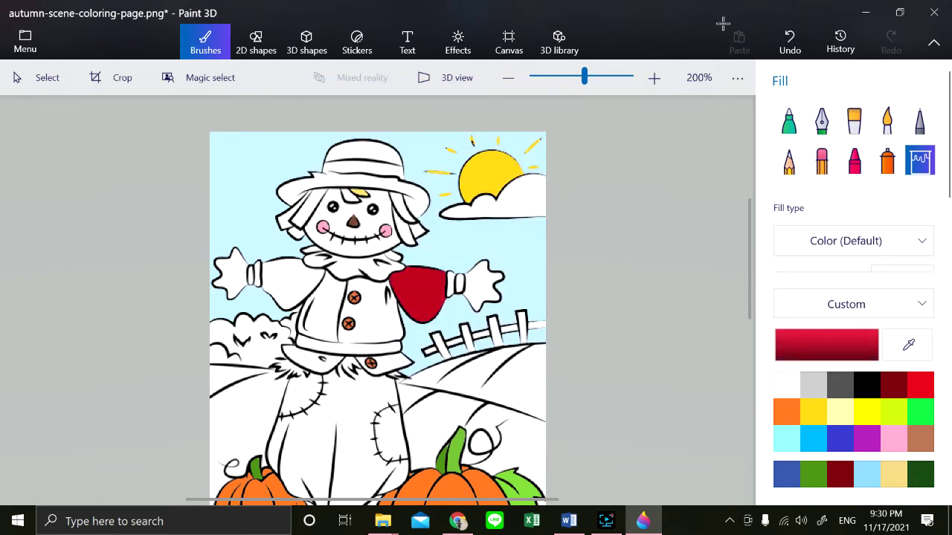
click(286, 284)
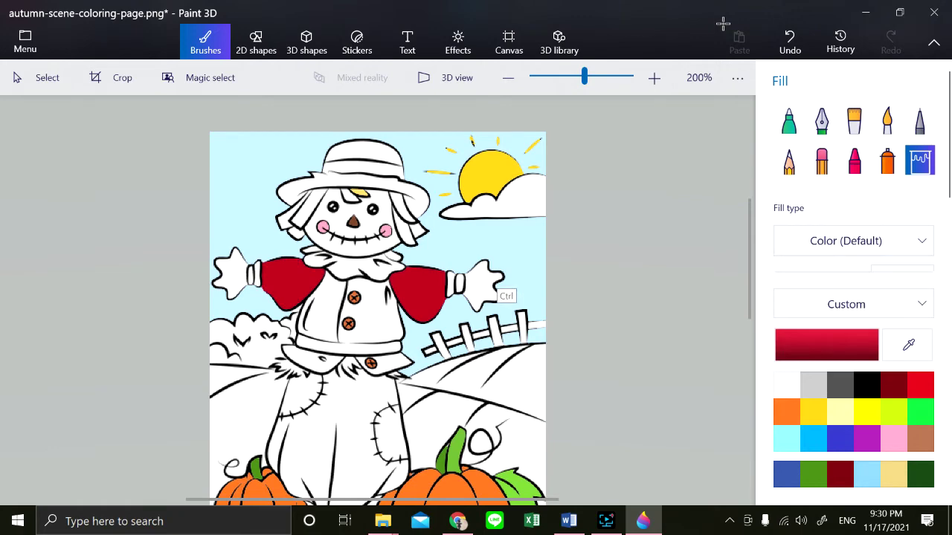
key(ctrl+z)
key(ctrl+z)
Step: Try filling both sleeves with the slightly pinker red c90040 and undo the two fills
click(827, 345)
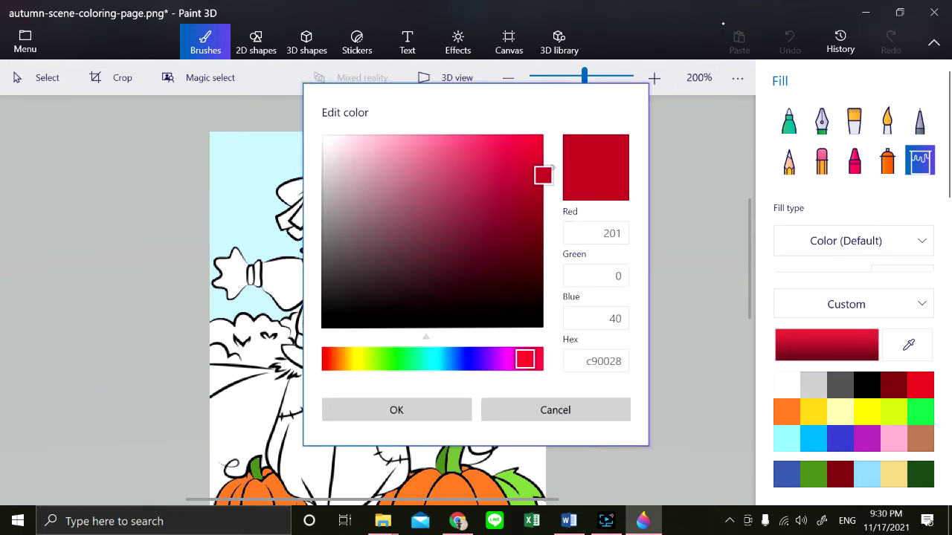
drag(525, 360, 521, 359)
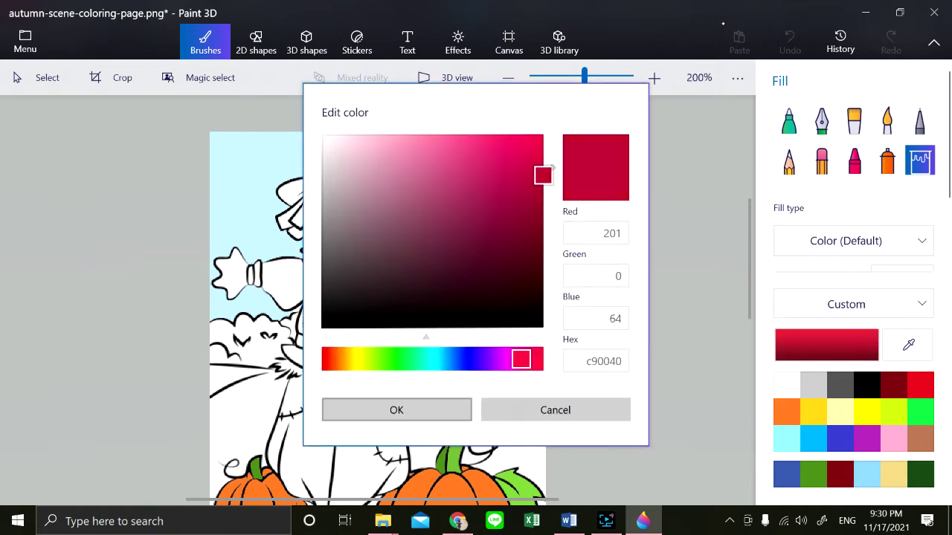
click(397, 410)
click(289, 284)
click(416, 291)
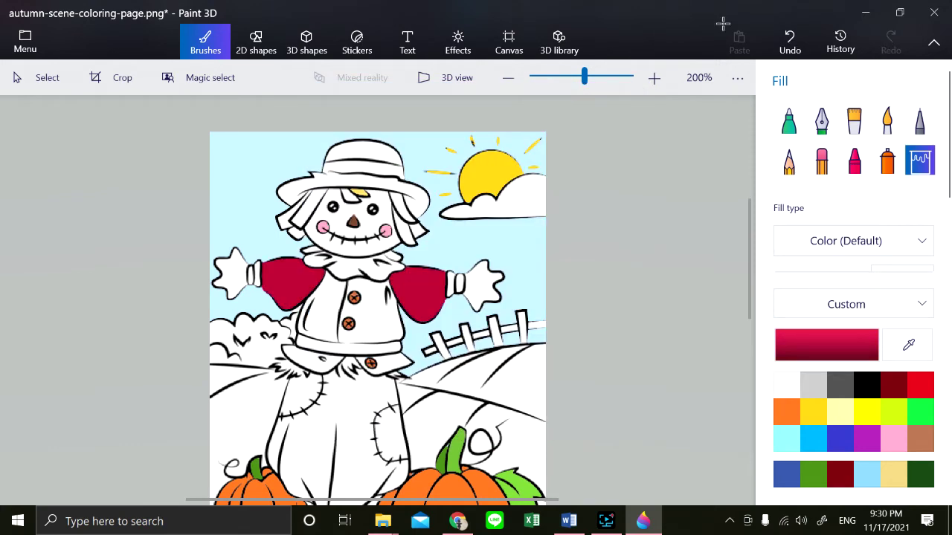
key(ctrl+z)
key(ctrl+z)
Step: Mix a slightly less saturated raspberry red and fill both of the scarecrow's sleeves with it
click(827, 344)
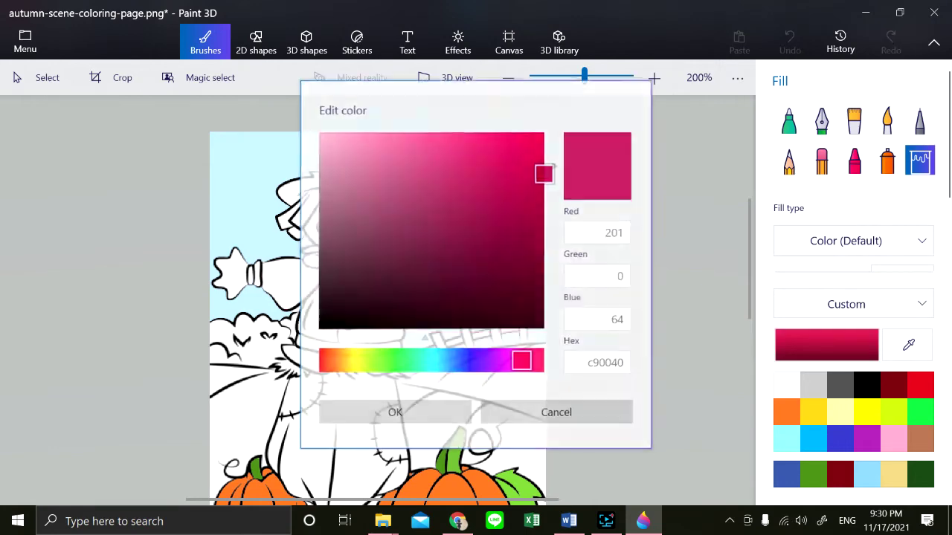
mouse_move(551, 168)
mouse_down()
mouse_move(496, 177)
mouse_move(505, 177)
mouse_up()
click(396, 410)
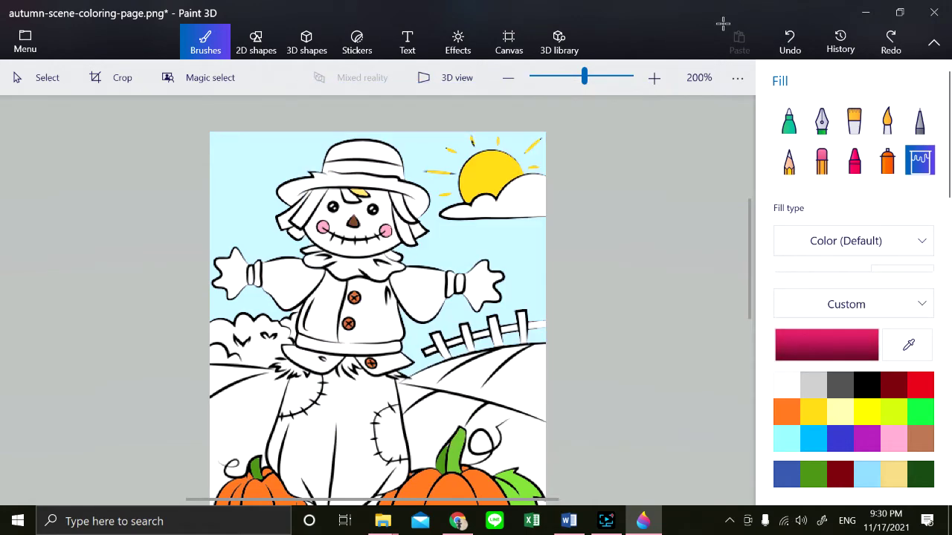
click(290, 282)
click(416, 294)
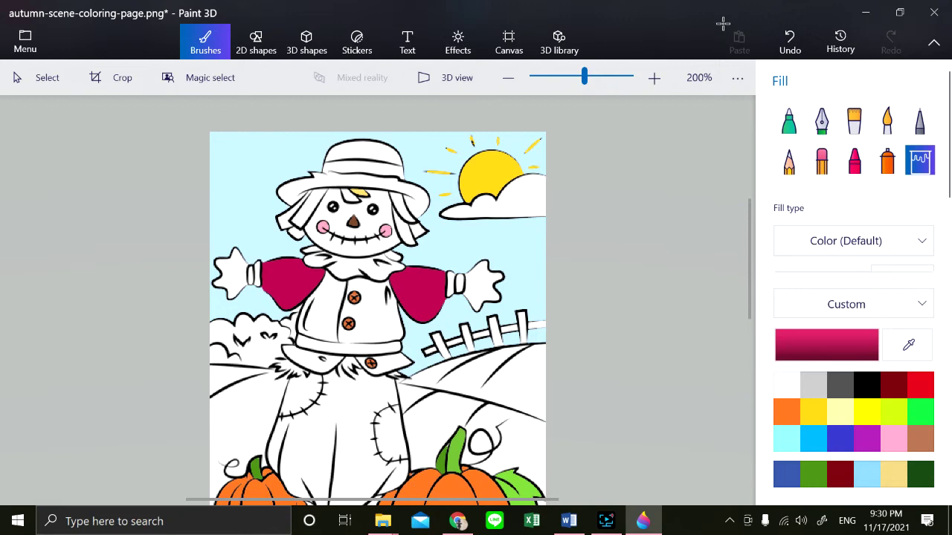
Step: Mix the custom pale yellow ffebb2, starting from the saved tan-yellow swatch
scroll(483, 298, down, 3)
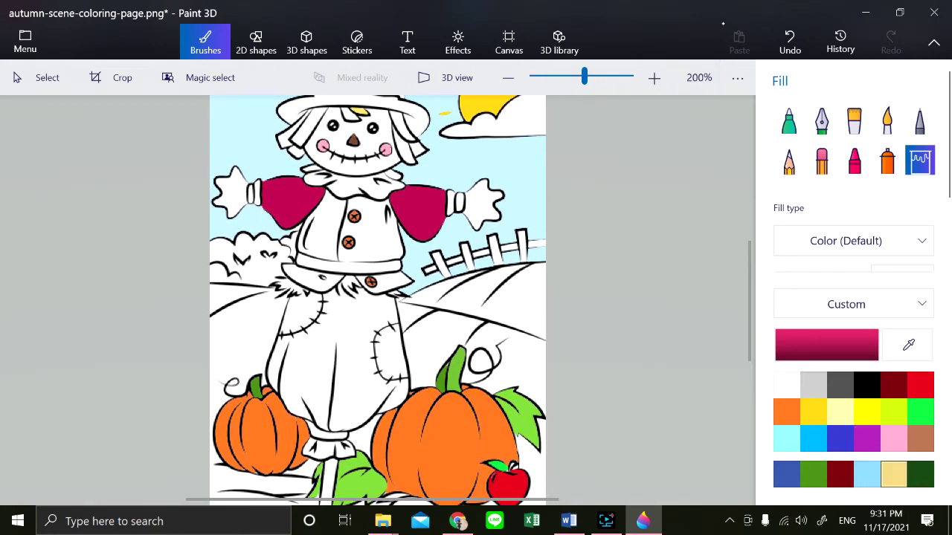
click(894, 473)
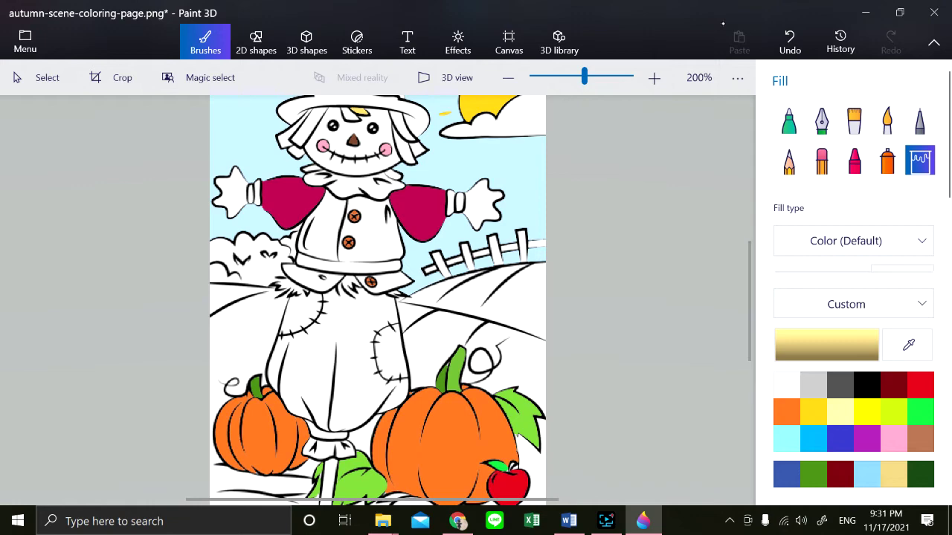
click(826, 344)
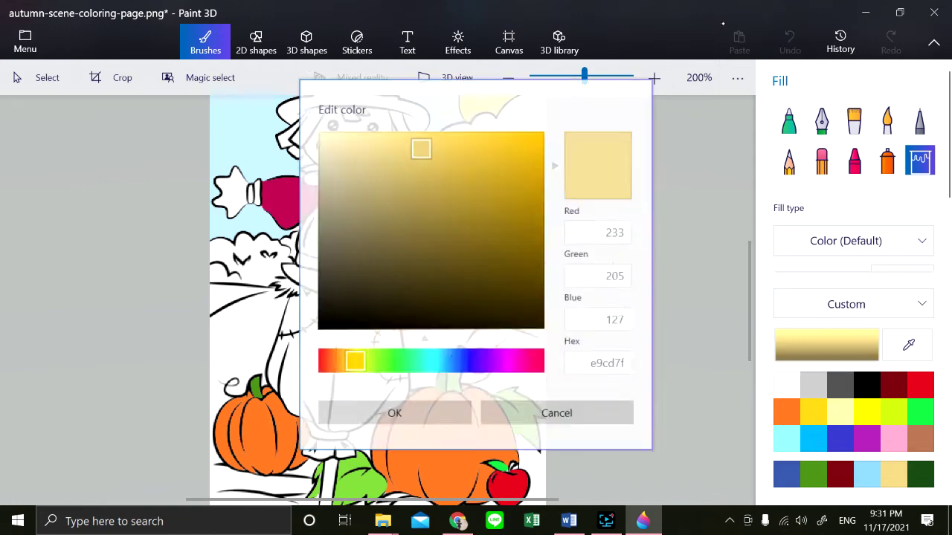
drag(422, 151, 387, 134)
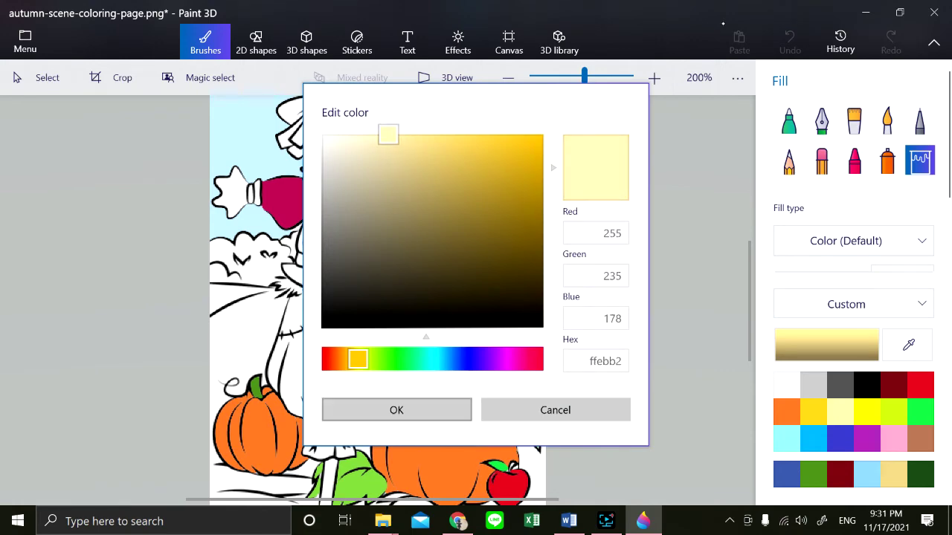
click(397, 410)
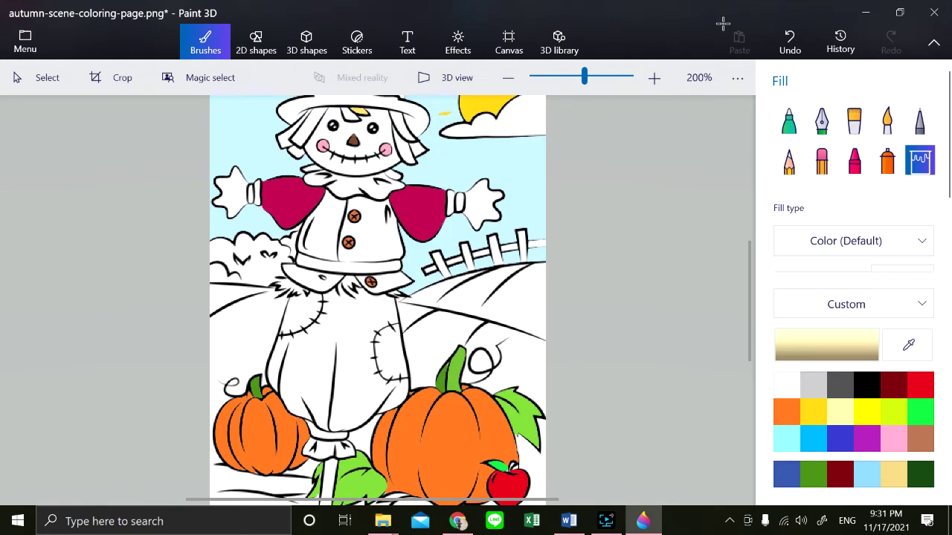
Step: Color the far hill's strip closest to the scarecrow pale yellow, closing its edges with the 6px Marker and filling the rest
click(788, 120)
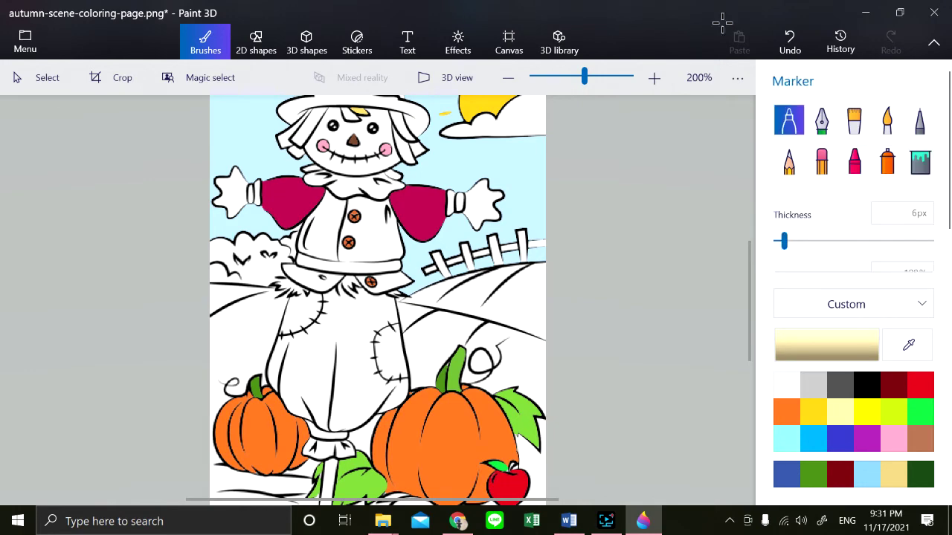
click(654, 77)
click(654, 77)
click(655, 78)
click(655, 78)
drag(521, 287, 505, 296)
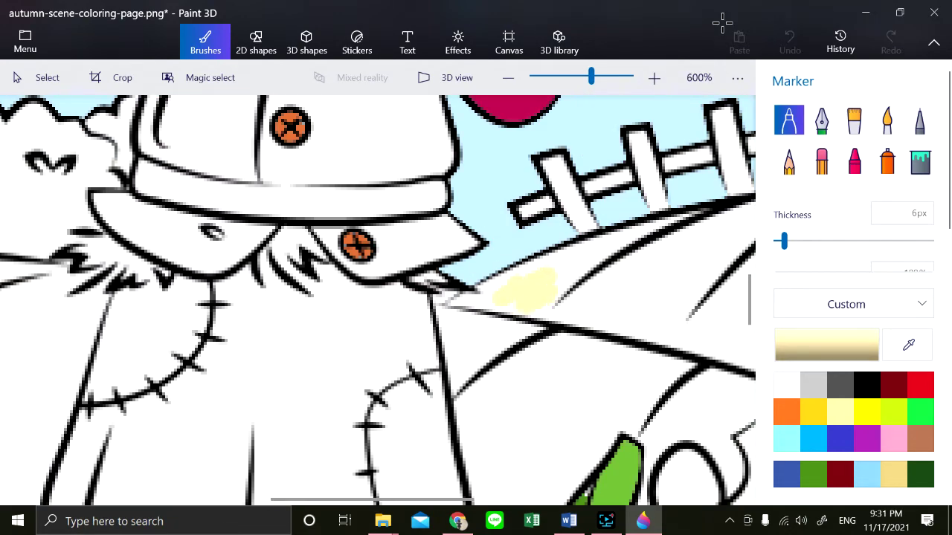
mouse_move(545, 280)
mouse_down()
mouse_move(515, 278)
mouse_move(544, 264)
mouse_move(570, 279)
mouse_move(583, 257)
mouse_up()
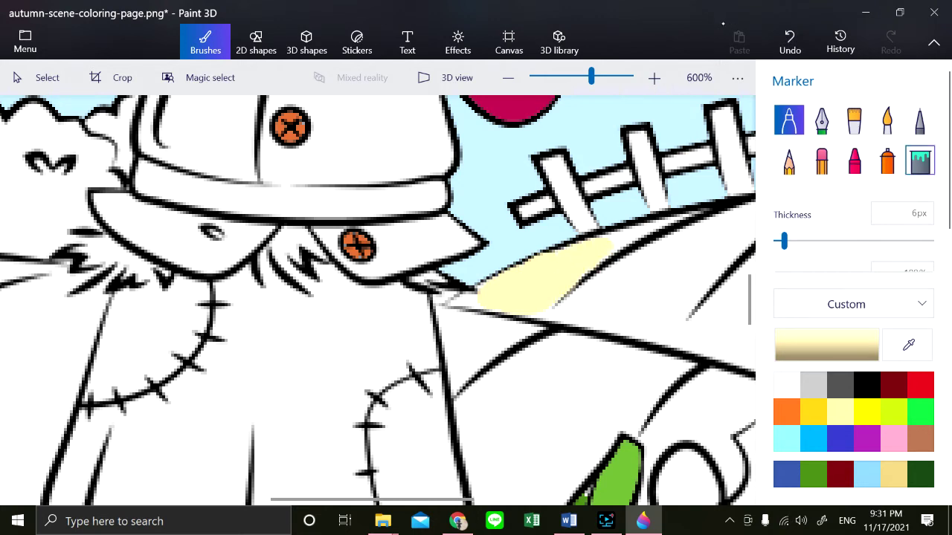
click(920, 162)
click(633, 233)
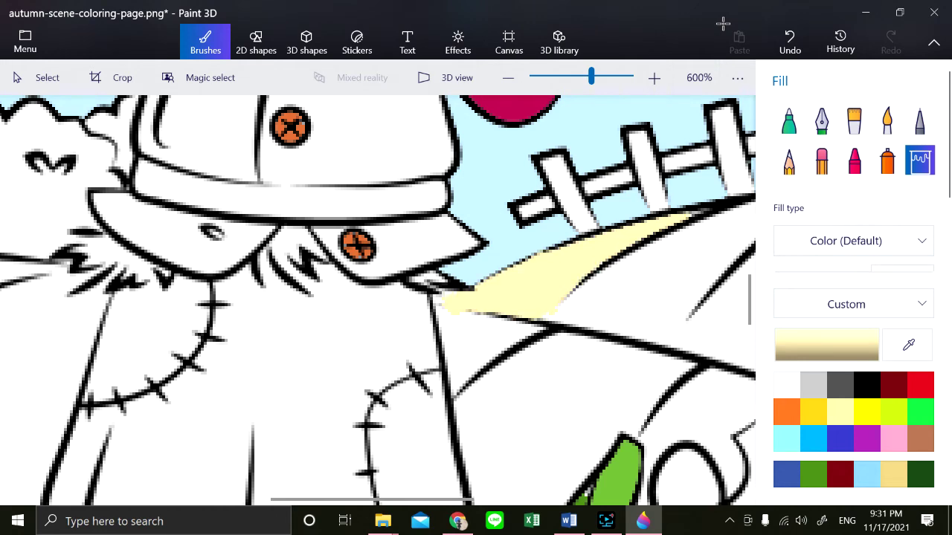
key(ctrl+z)
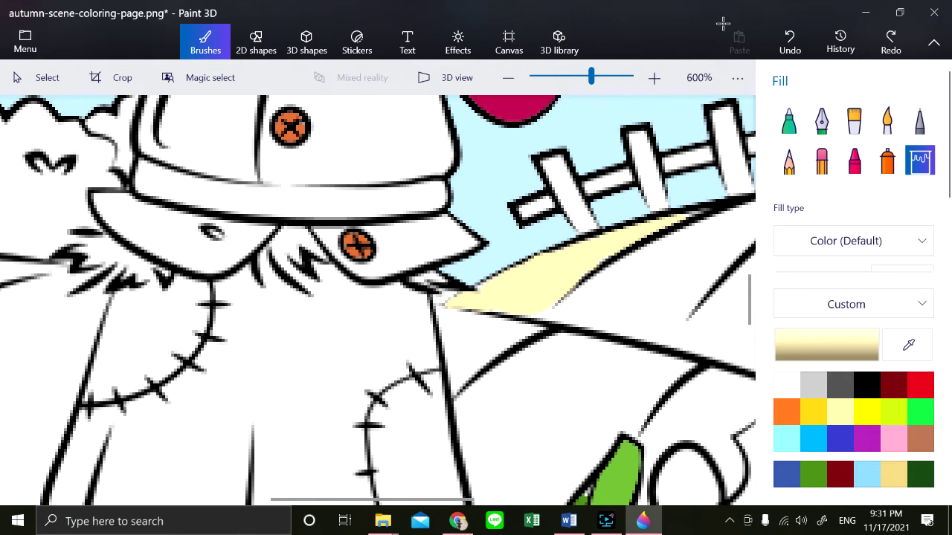
Step: Fill the far hill's outermost strip, beyond the last furrow line below the fence, with the same pale yellow
scroll(723, 24, right, 3)
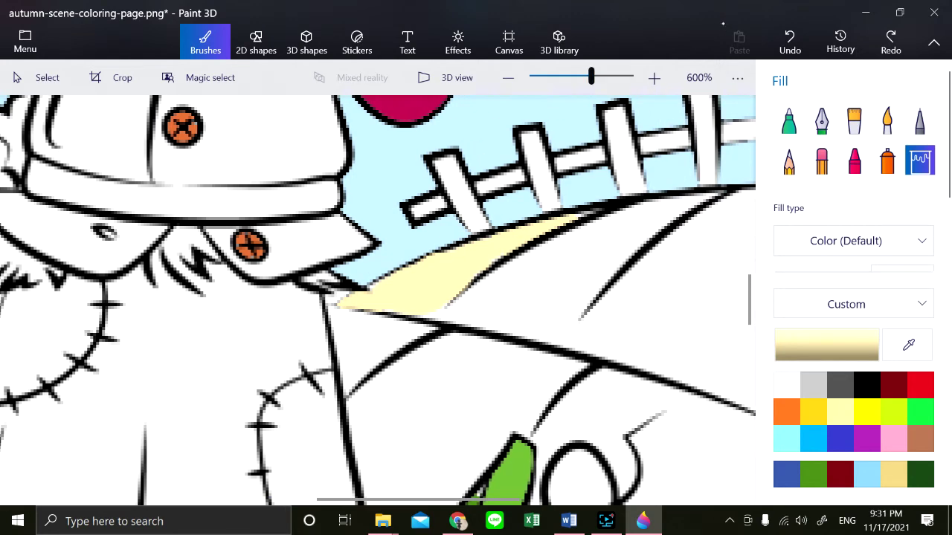
key(ctrl+minus)
key(ctrl+minus)
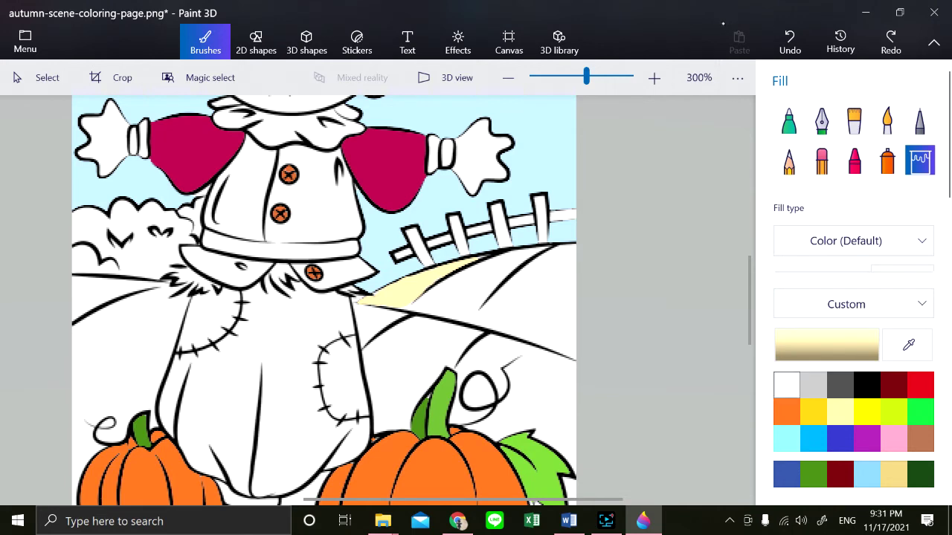
key(Tab)
key(Return)
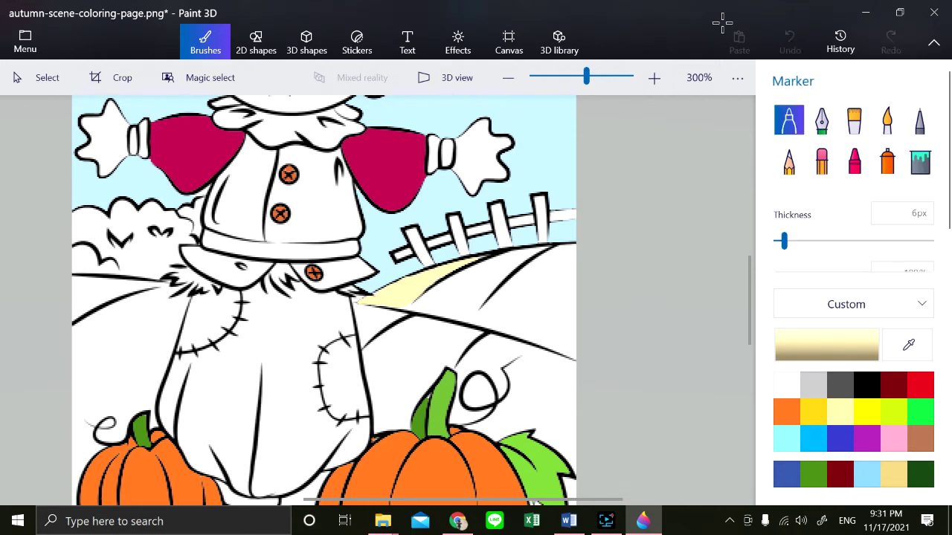
mouse_move(481, 315)
mouse_down()
mouse_move(490, 302)
mouse_move(484, 315)
mouse_up()
key(ctrl+z)
click(920, 161)
click(531, 297)
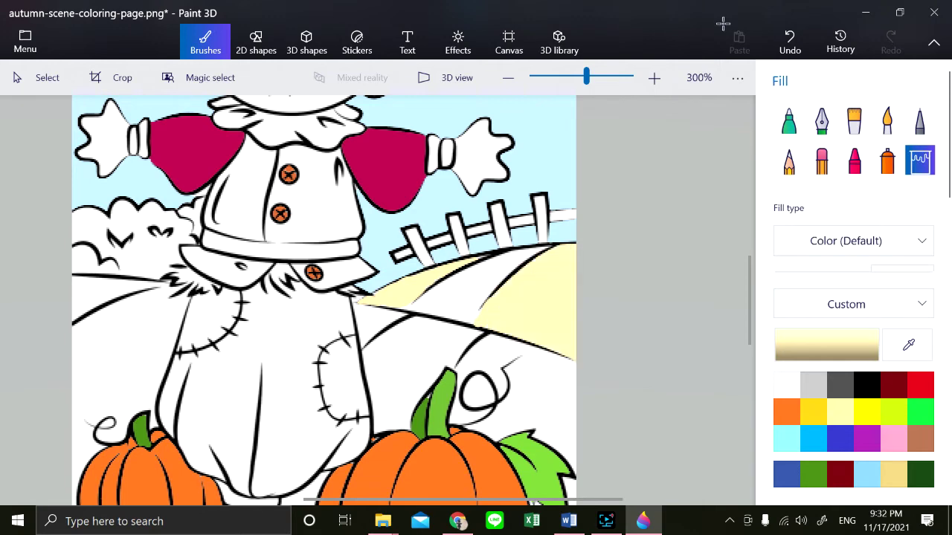
Step: Mix a less saturated cream shade and fill the far hill's middle strip with it
key(Tab)
key(Tab)
key(Tab)
key(Tab)
key(Return)
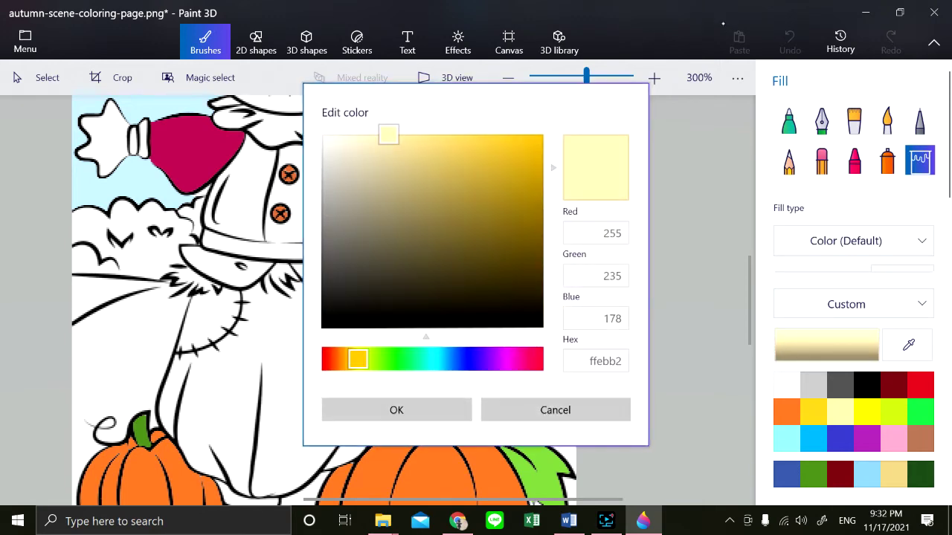
click(365, 139)
key(Return)
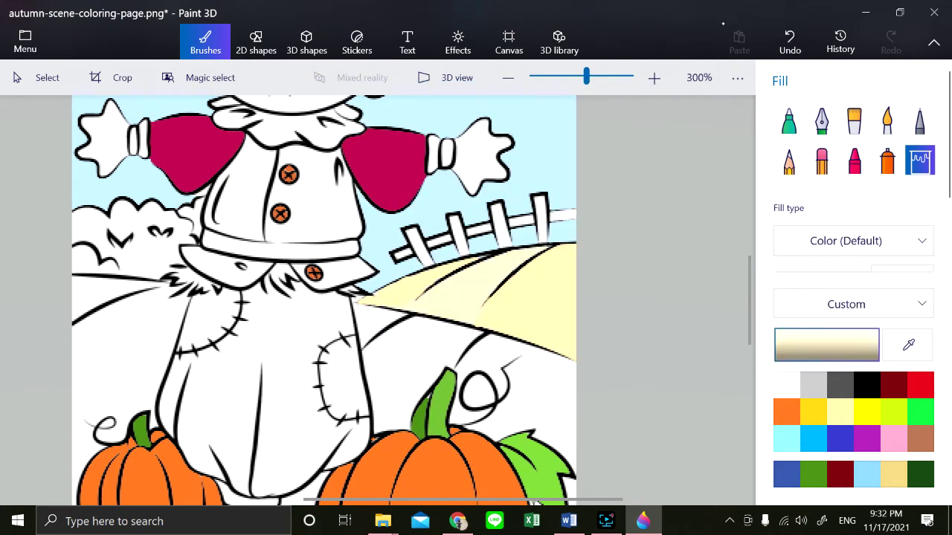
Step: Mix the golden yellow f8d165 and fill the near field behind the large pumpkin, the wedge beside the scarecrow and the field behind the small pumpkin
key(Return)
click(453, 140)
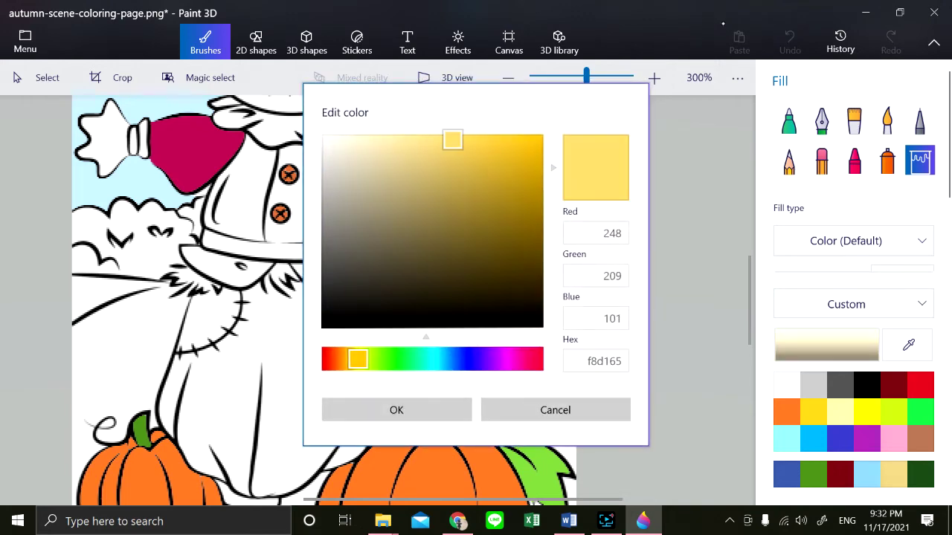
key(Return)
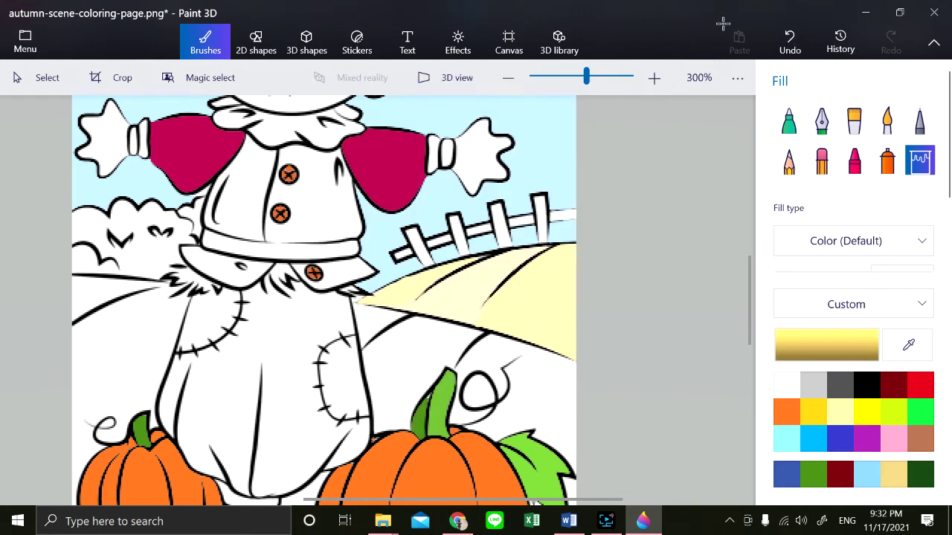
click(537, 395)
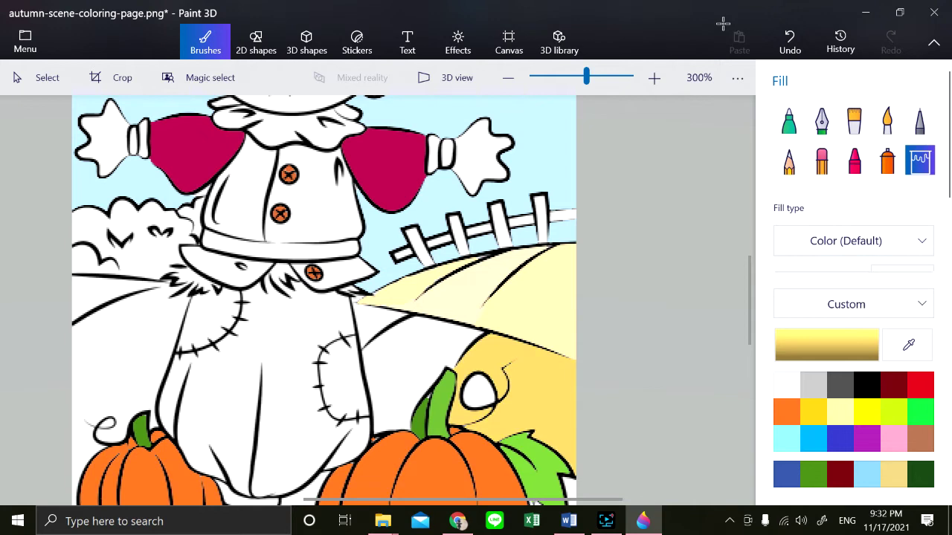
click(375, 318)
click(112, 349)
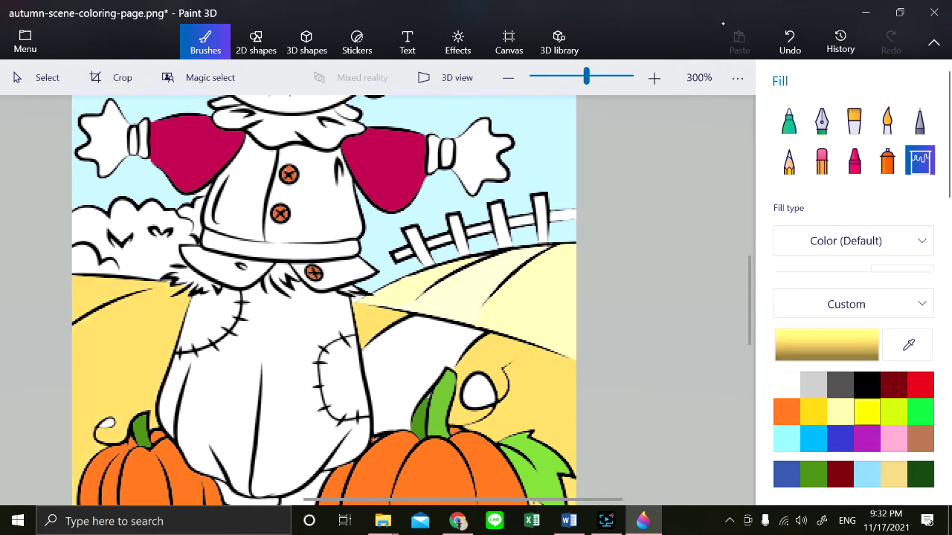
Step: Mix a less saturated version of the golden yellow and fill the near field's strip between the scarecrow and the large pumpkin's stem
click(826, 344)
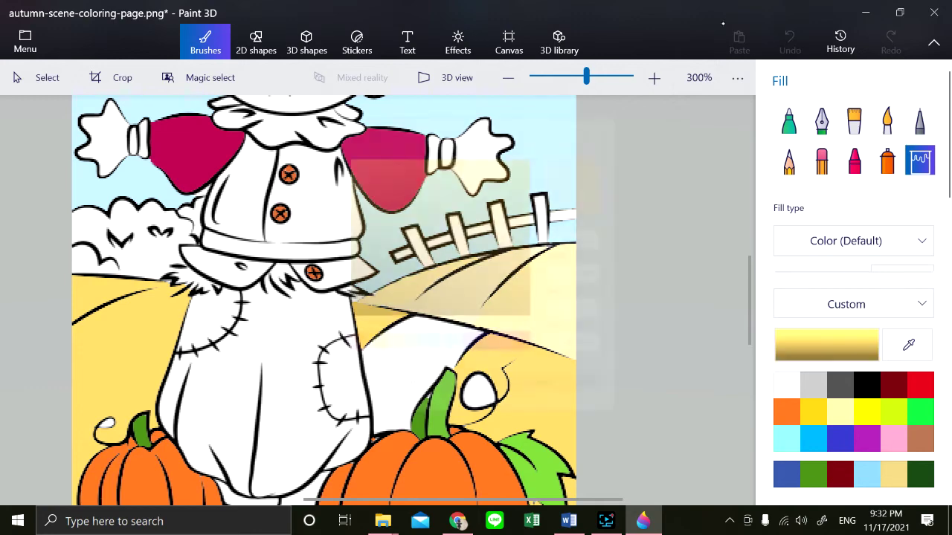
drag(453, 140, 404, 144)
click(397, 410)
click(412, 362)
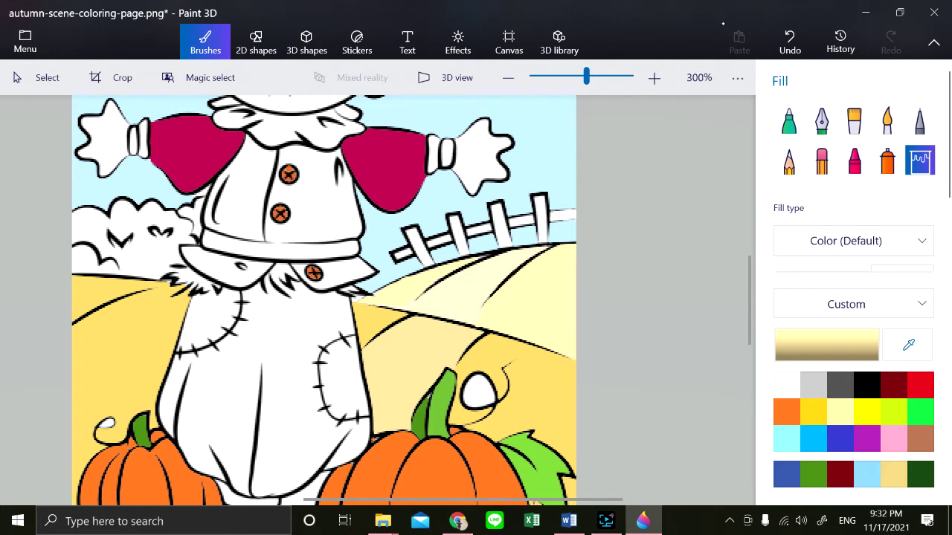
Step: Sample the golden yellow from the field behind the large pumpkin and fill the inside of its vine loop
click(908, 344)
click(554, 385)
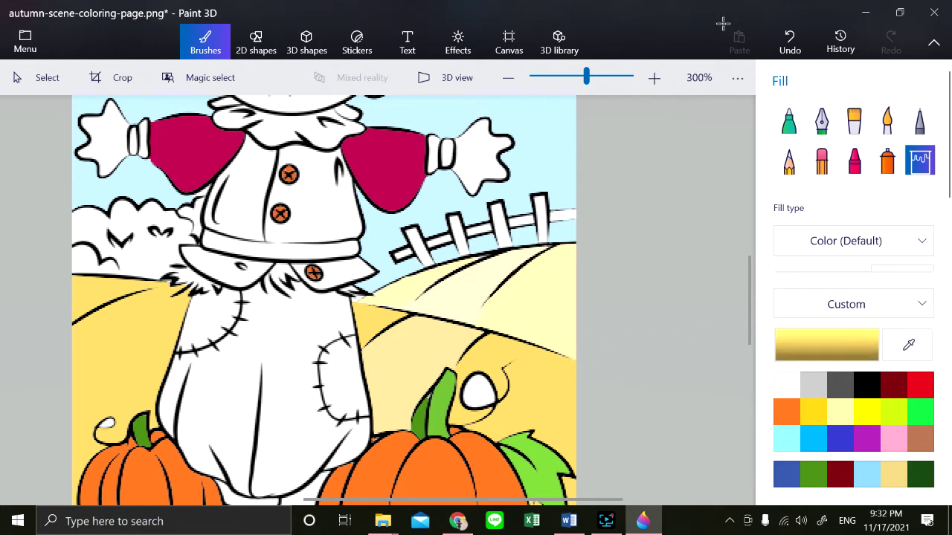
click(478, 392)
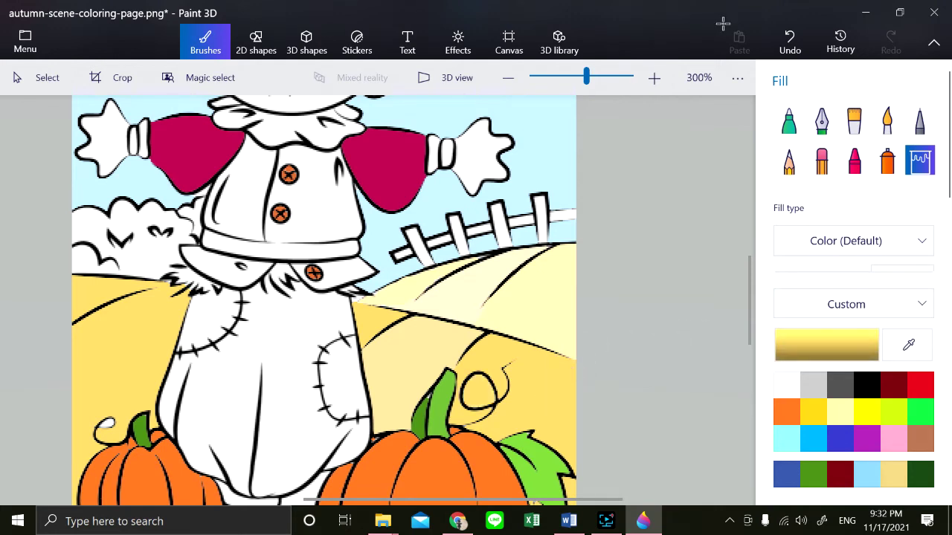
Step: Sample the lighter yellow from the near field's middle strip and mark the scarecrow end of the opposite field's upper strip with the Marker
click(789, 120)
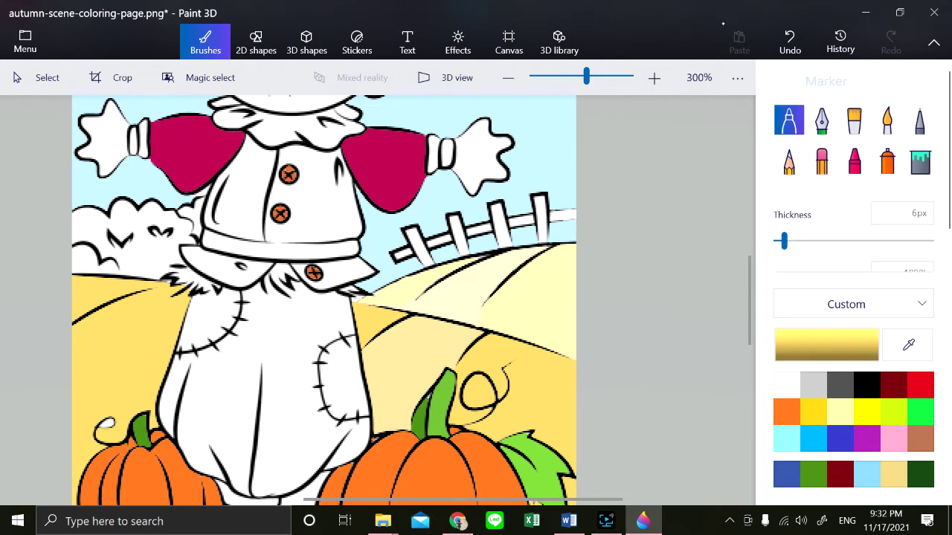
click(909, 344)
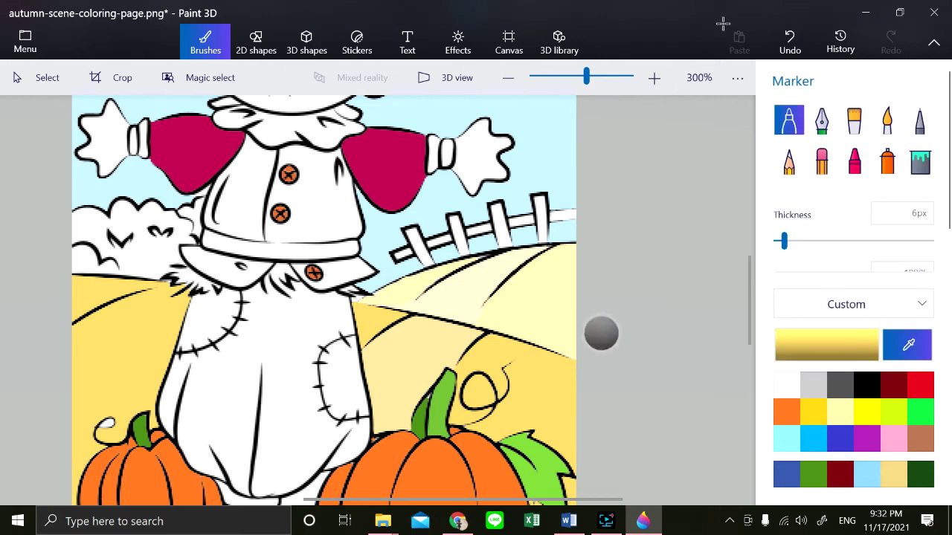
click(447, 317)
drag(142, 289, 159, 283)
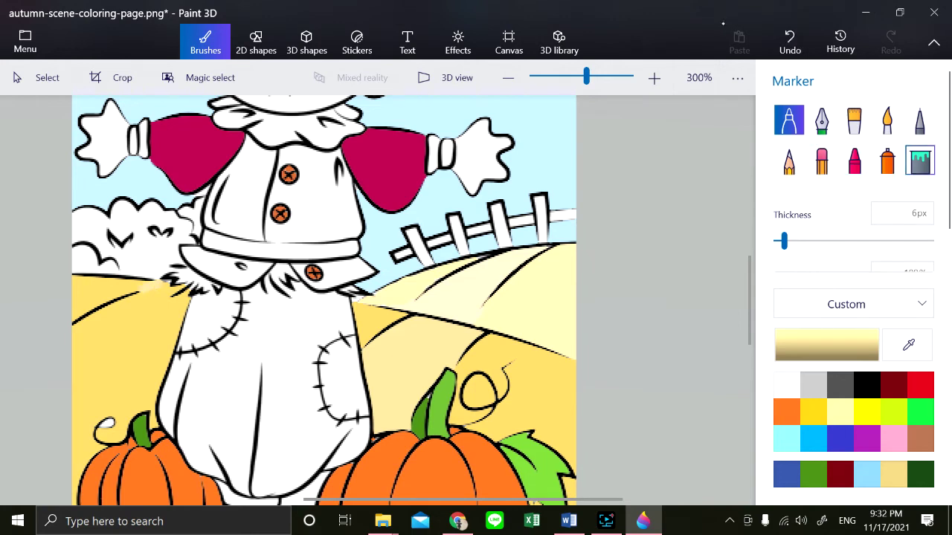
Step: Try filling the field behind the small pumpkin with the lighter yellow and undo the fill
click(920, 161)
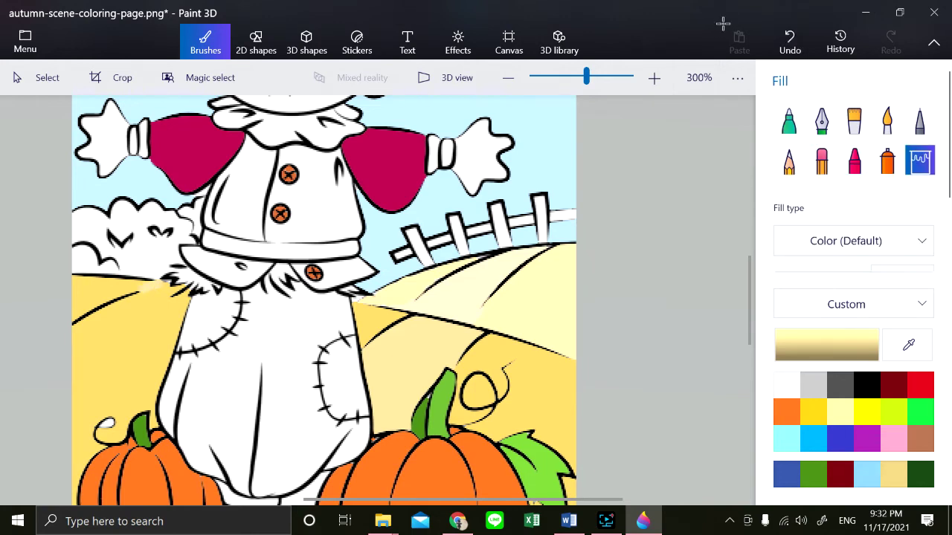
click(119, 334)
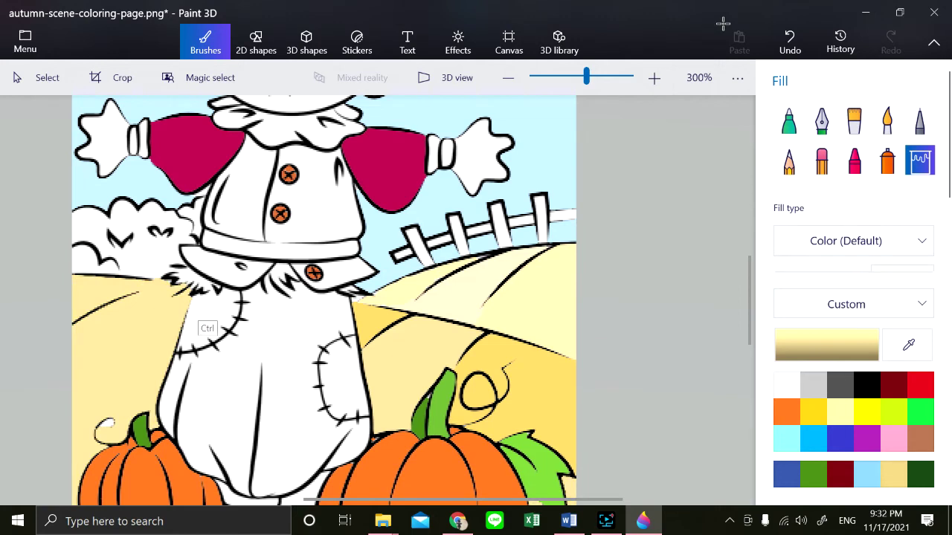
key(ctrl+z)
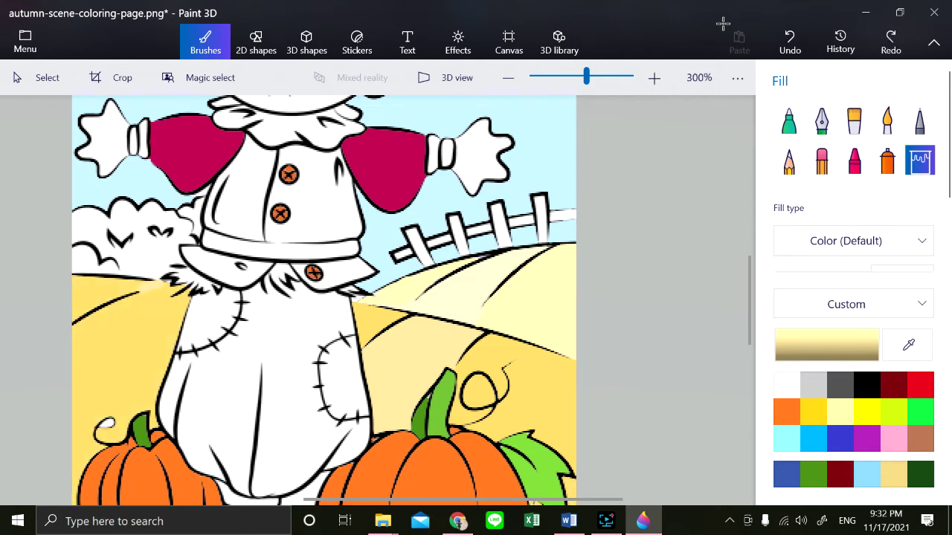
Step: Paint the upper strip of the field below the bushes lighter yellow with the 6px Marker
click(789, 120)
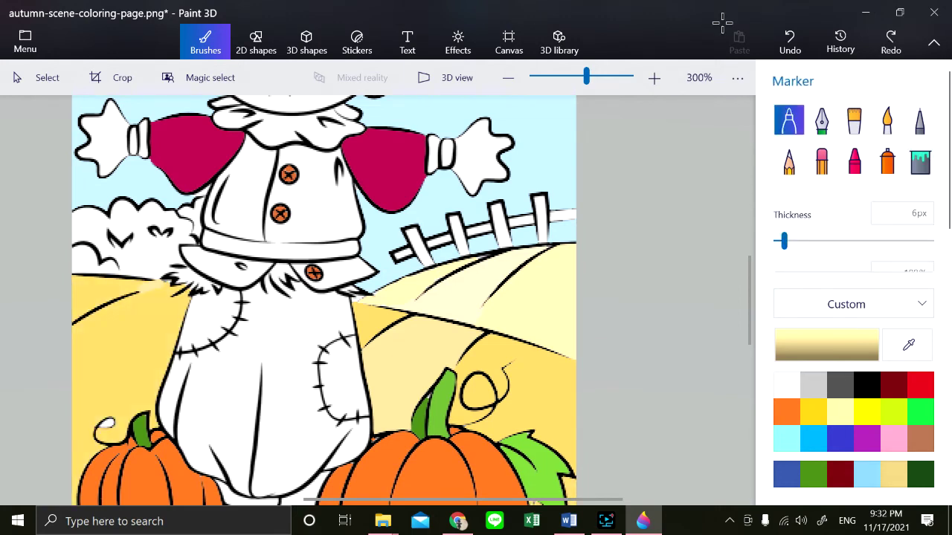
mouse_move(79, 291)
mouse_down()
mouse_move(78, 302)
mouse_move(129, 288)
mouse_move(75, 287)
mouse_up()
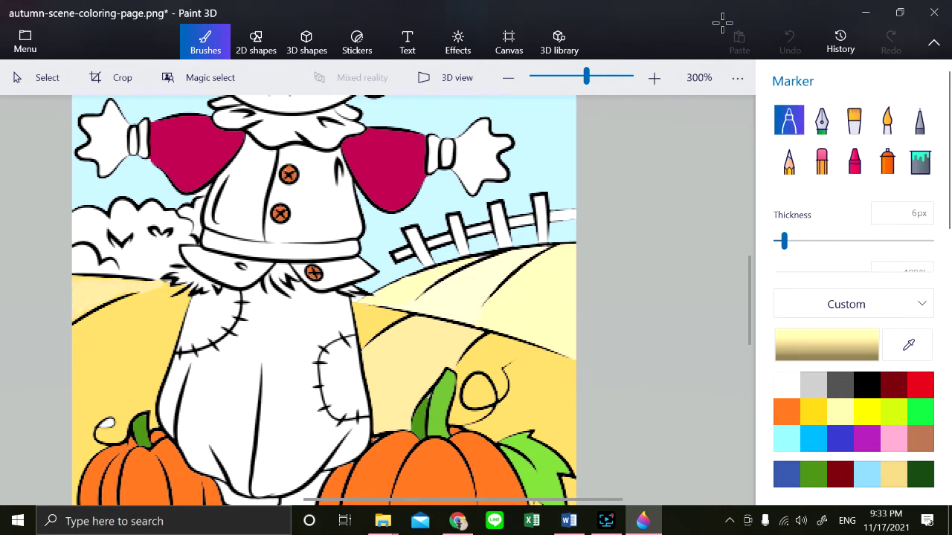
click(508, 77)
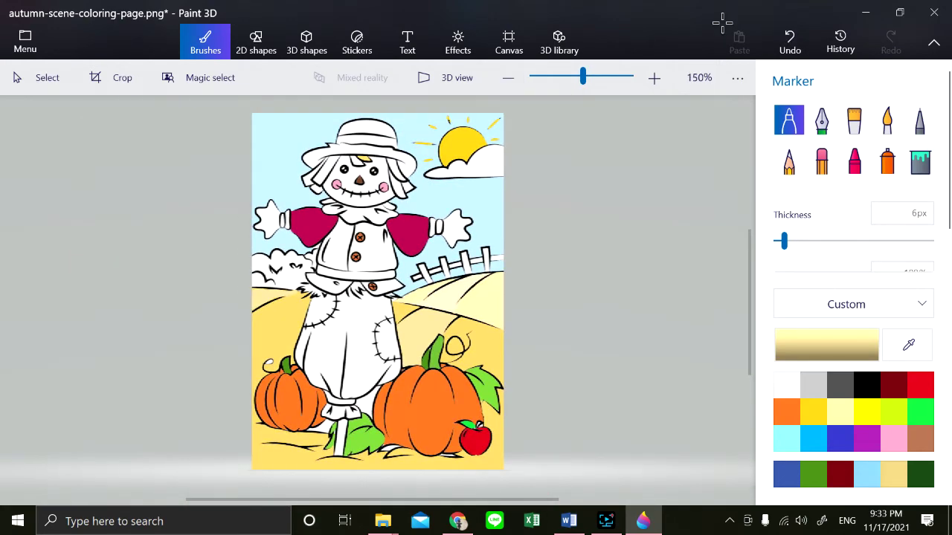
drag(750, 302, 750, 327)
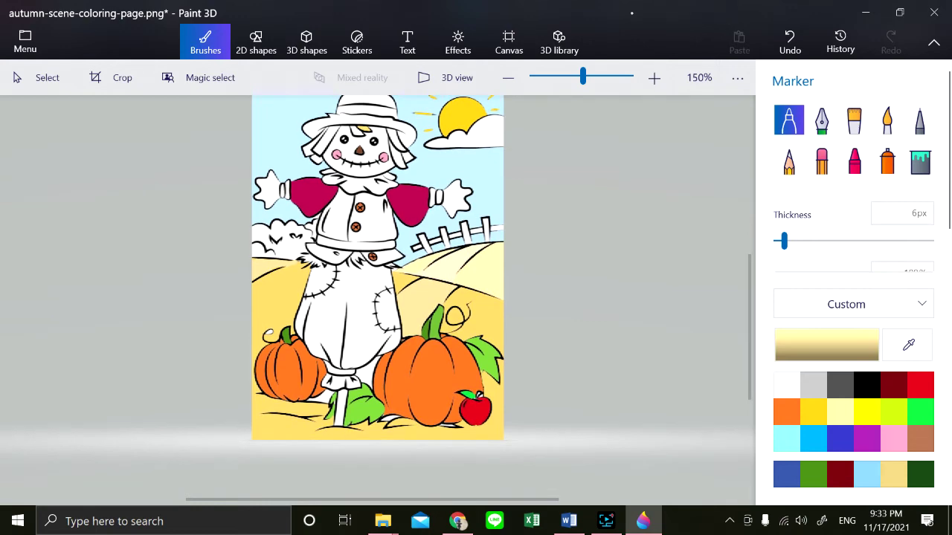
click(654, 77)
click(655, 77)
click(655, 77)
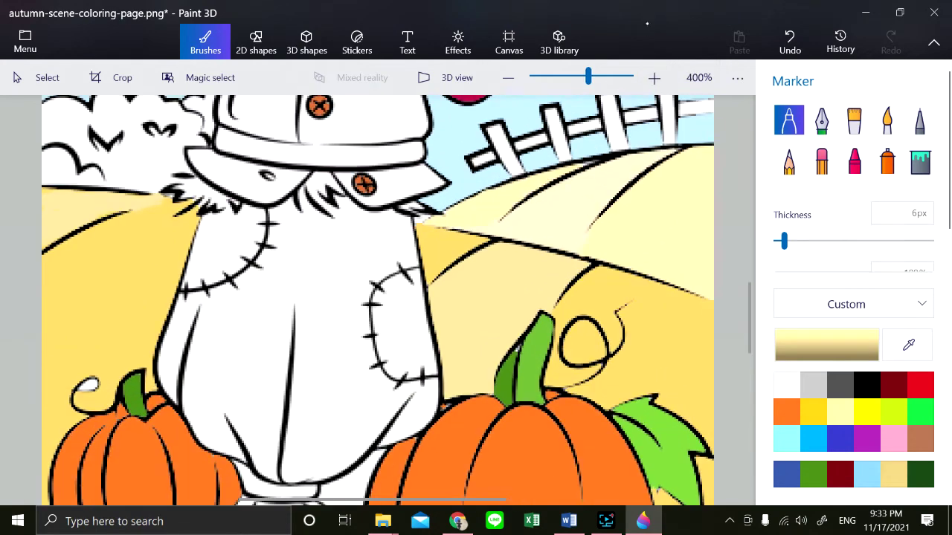
Step: Touch up the ground between the scarecrow and both pumpkins in lighter yellow with the 6px Marker, undoing stray strokes
drag(749, 318, 749, 366)
mouse_move(353, 301)
mouse_down()
mouse_move(323, 282)
mouse_move(342, 271)
mouse_move(338, 283)
mouse_move(345, 280)
mouse_move(345, 271)
mouse_move(330, 275)
mouse_move(338, 265)
mouse_move(365, 272)
mouse_move(355, 302)
mouse_move(329, 284)
mouse_move(375, 238)
mouse_up()
key(ctrl+z)
drag(358, 290, 352, 307)
mouse_move(235, 350)
mouse_down()
mouse_move(198, 348)
mouse_move(238, 333)
mouse_move(248, 348)
mouse_move(254, 331)
mouse_up()
key(ctrl+z)
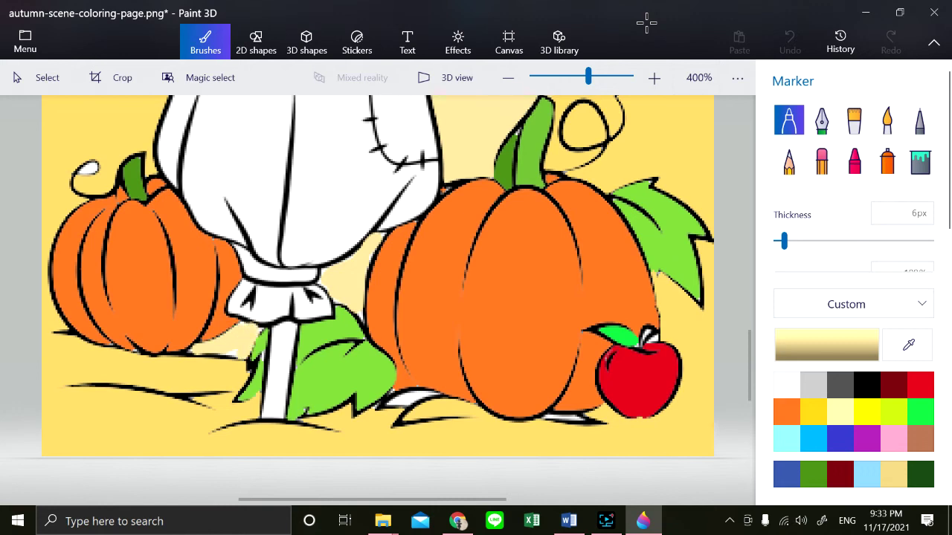
Step: Paint the white grass tufts beneath the large pumpkin lighter yellow with the 6px Marker
mouse_move(413, 399)
mouse_down()
mouse_move(398, 405)
mouse_move(424, 396)
mouse_up()
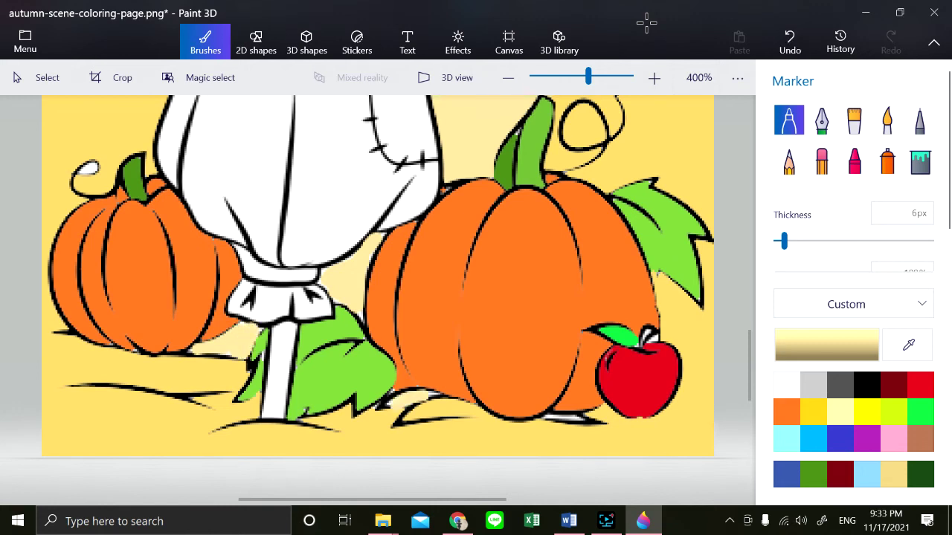
drag(553, 421, 583, 424)
click(507, 77)
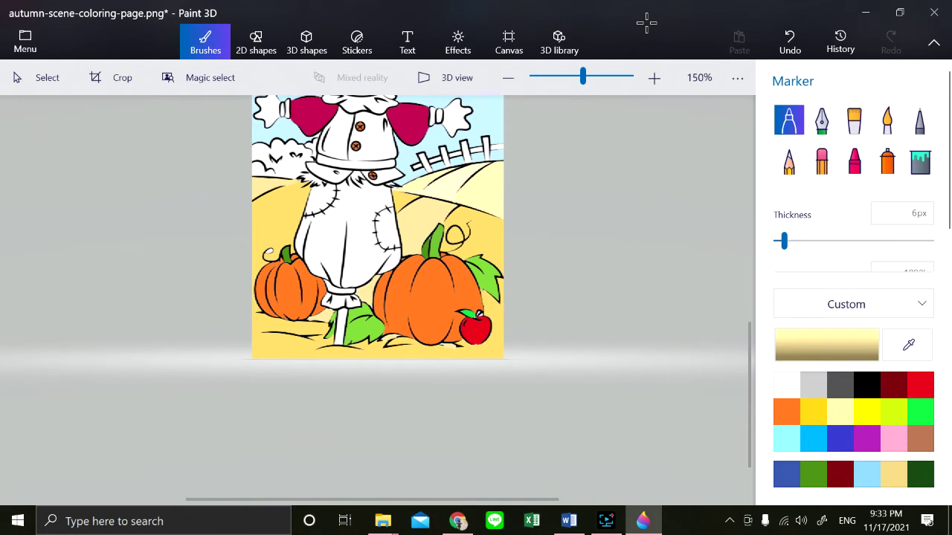
Step: Sample the golden yellow from the field and color the inside of the small pumpkin's vine loop
key(ctrl+s)
click(908, 344)
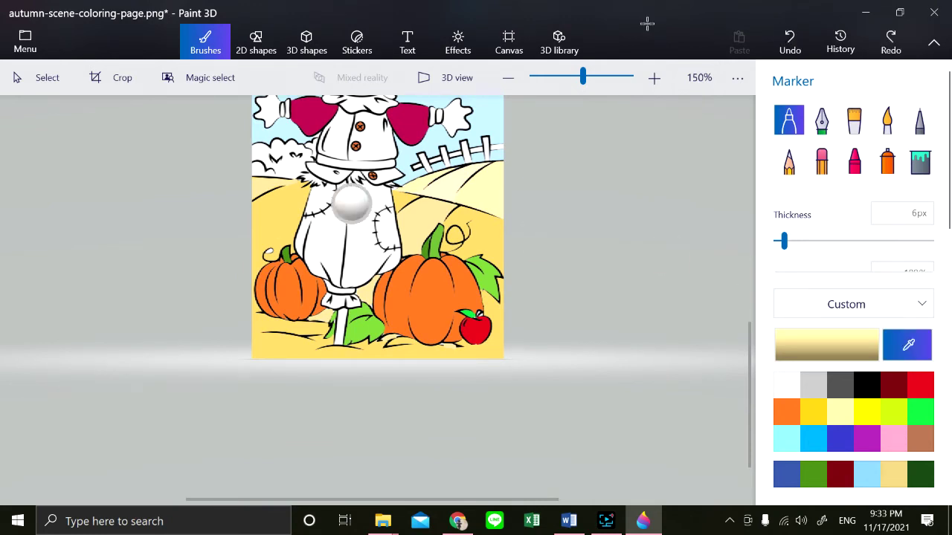
click(273, 186)
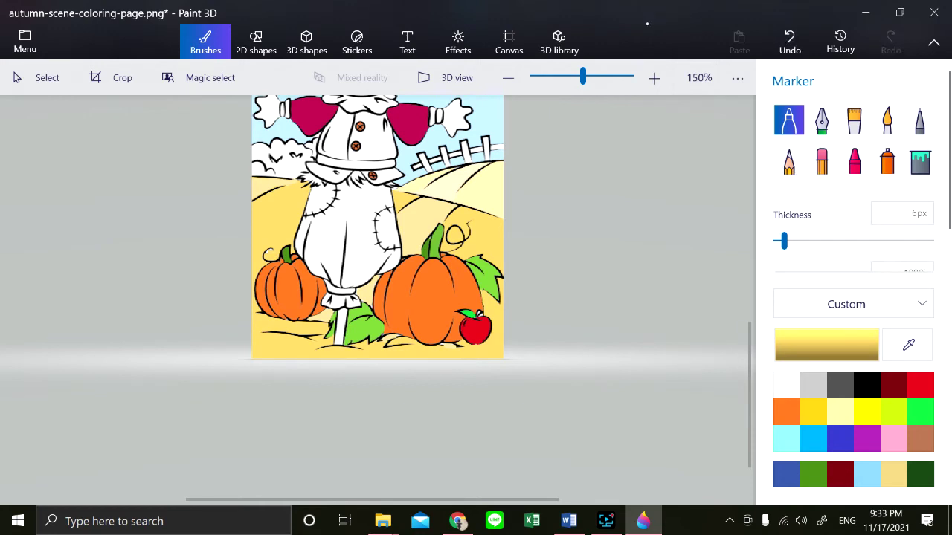
Step: Try filling the scarecrow's vest with dark red and undo the fill
scroll(647, 24, up, 3)
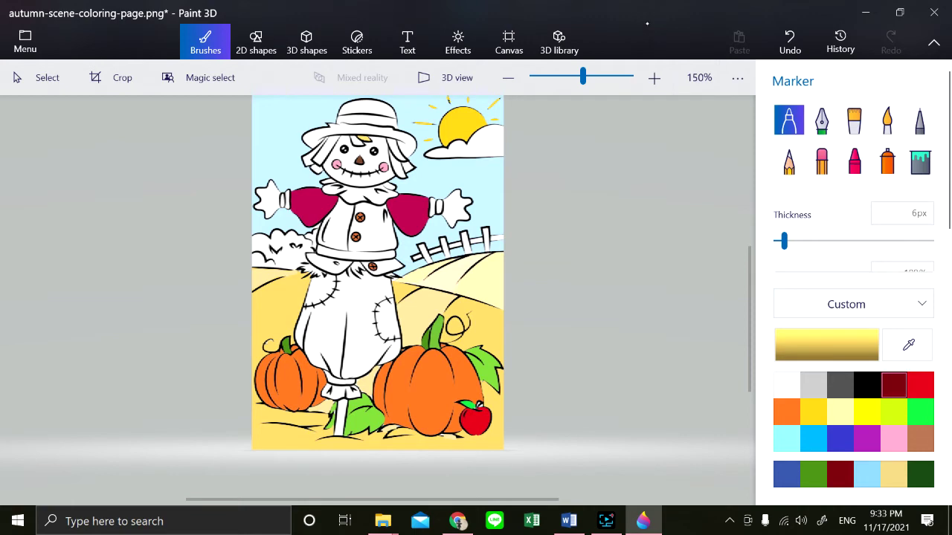
click(894, 385)
click(920, 161)
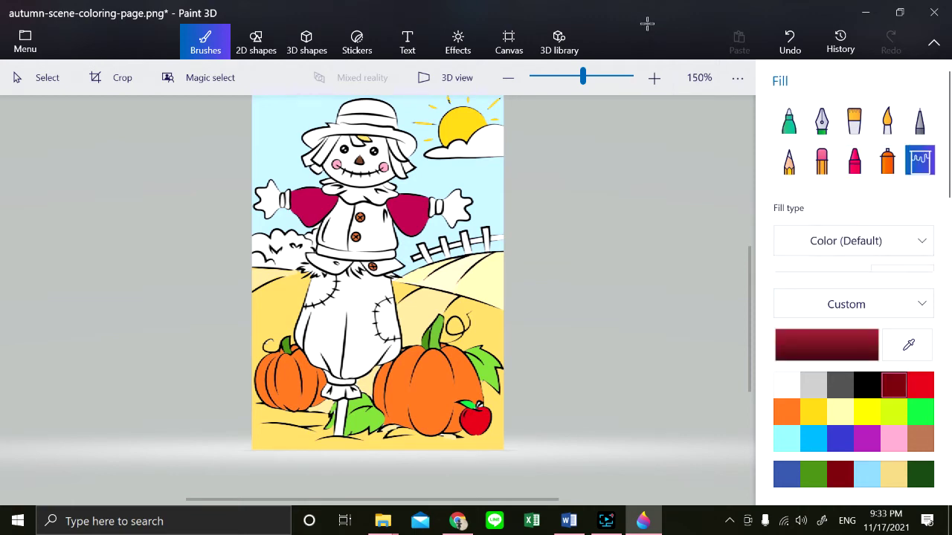
click(377, 234)
click(324, 231)
click(337, 225)
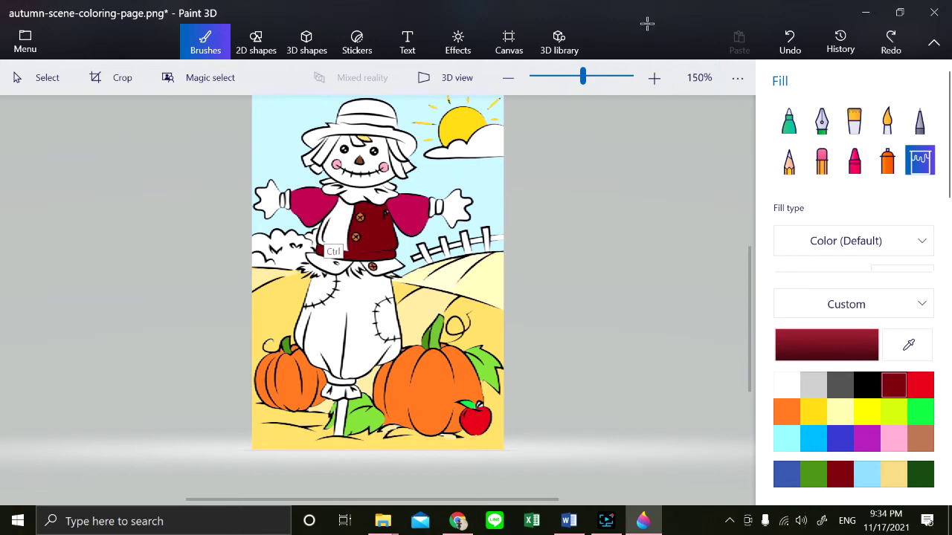
key(ctrl+z)
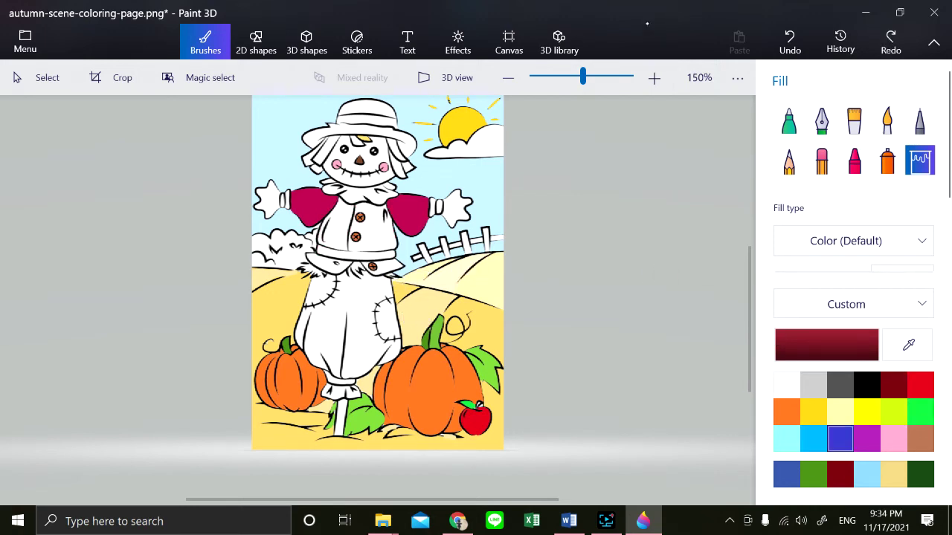
Step: Try filling both halves of the scarecrow's vest with indigo and undo the fills
click(841, 438)
click(376, 223)
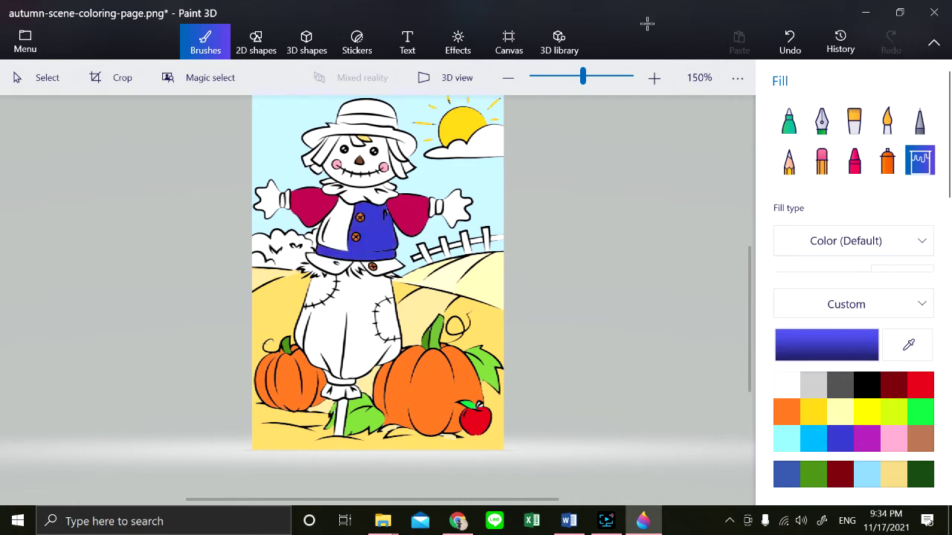
click(338, 227)
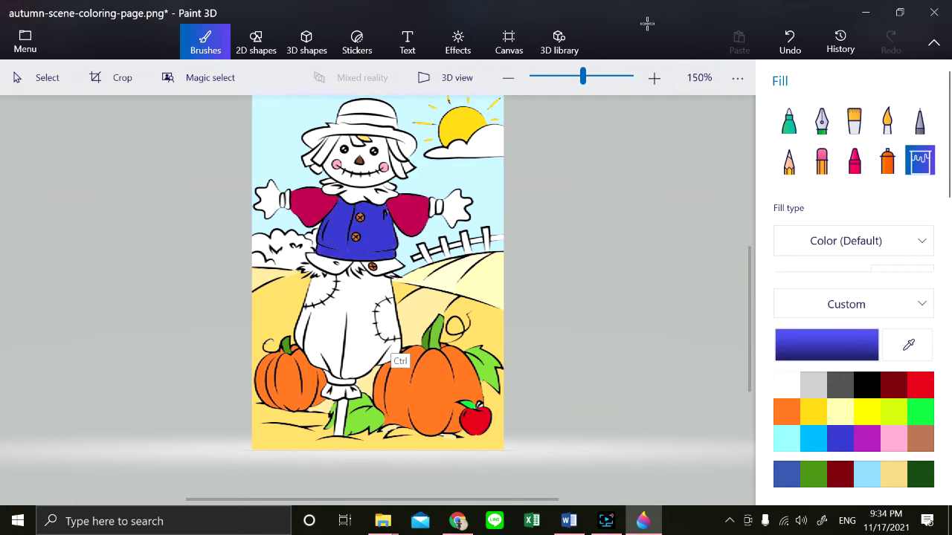
key(ctrl+z)
key(ctrl+z)
Step: Set the custom color to deep blue 000dcf and fill both halves of the scarecrow's vest with it
click(826, 344)
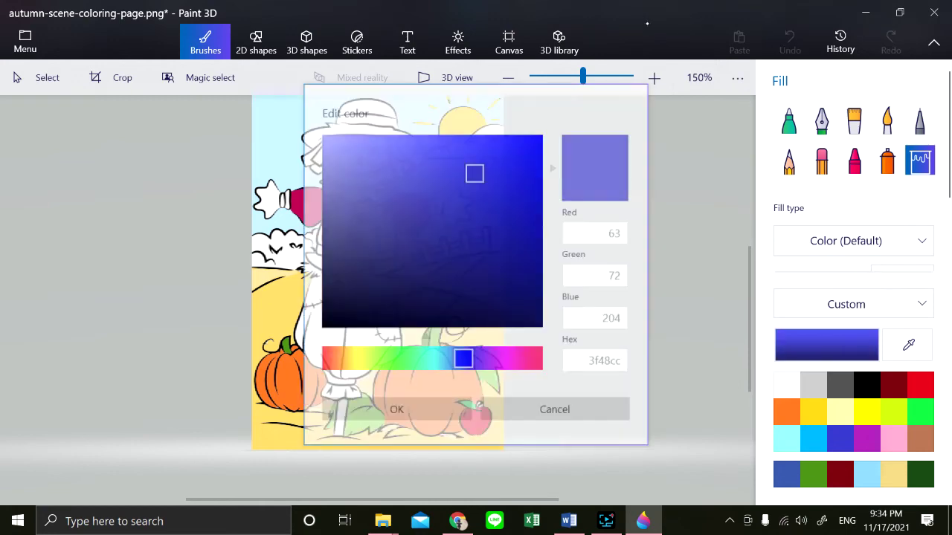
drag(474, 173, 543, 170)
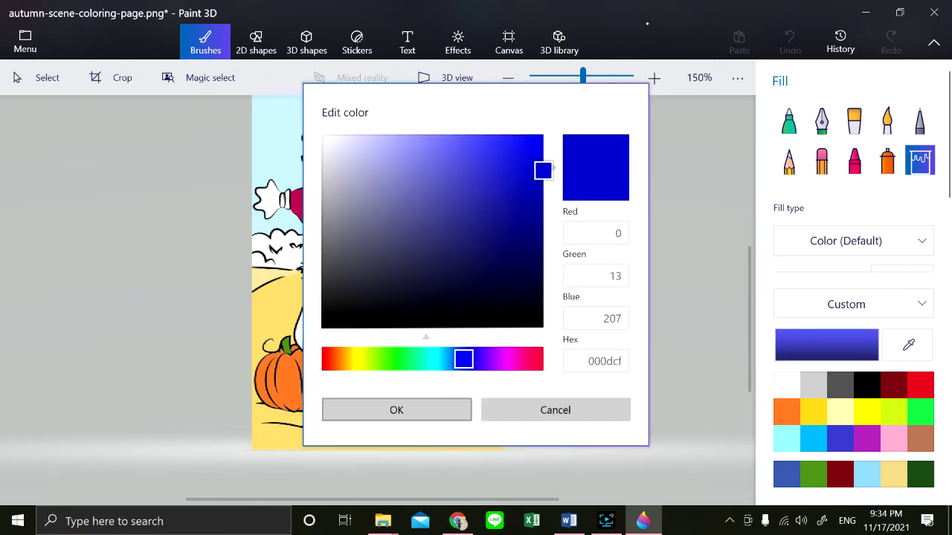
click(397, 410)
click(337, 229)
click(375, 233)
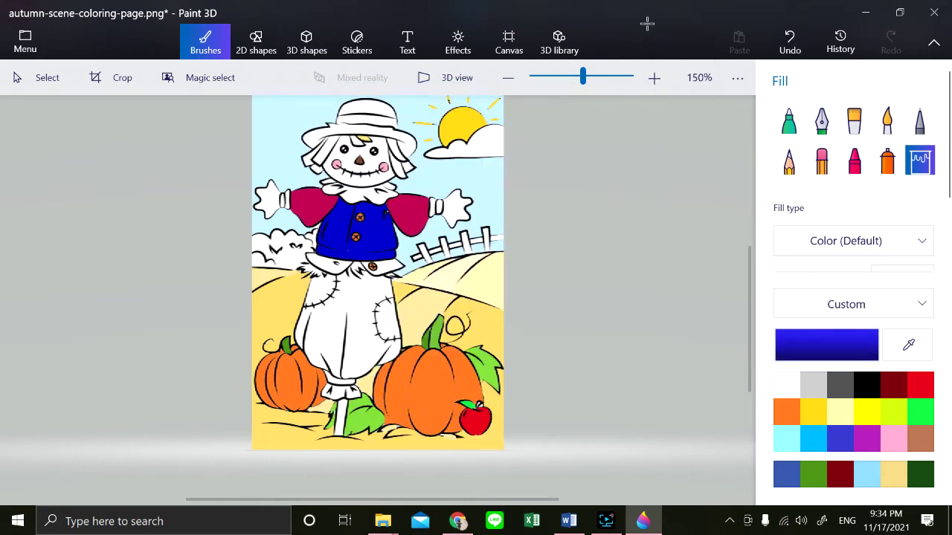
Step: Fill the two flaps below the vest and the bands at both wrists with the same deep blue
click(326, 264)
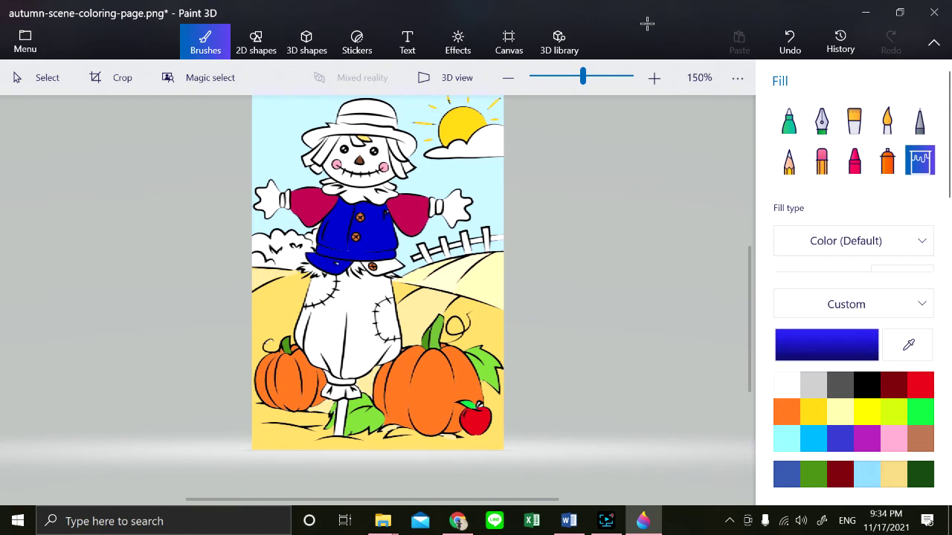
click(383, 266)
click(438, 207)
click(282, 200)
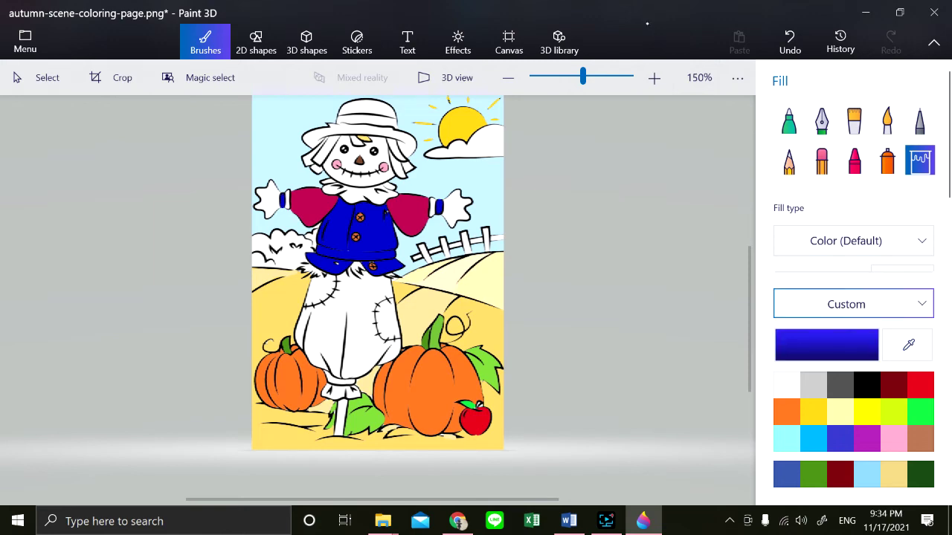
Step: Try filling the scarecrow's collar with light blue-violet 868df2 and undo the fills
click(827, 345)
mouse_move(543, 170)
mouse_down()
mouse_move(510, 176)
mouse_move(420, 144)
mouse_up()
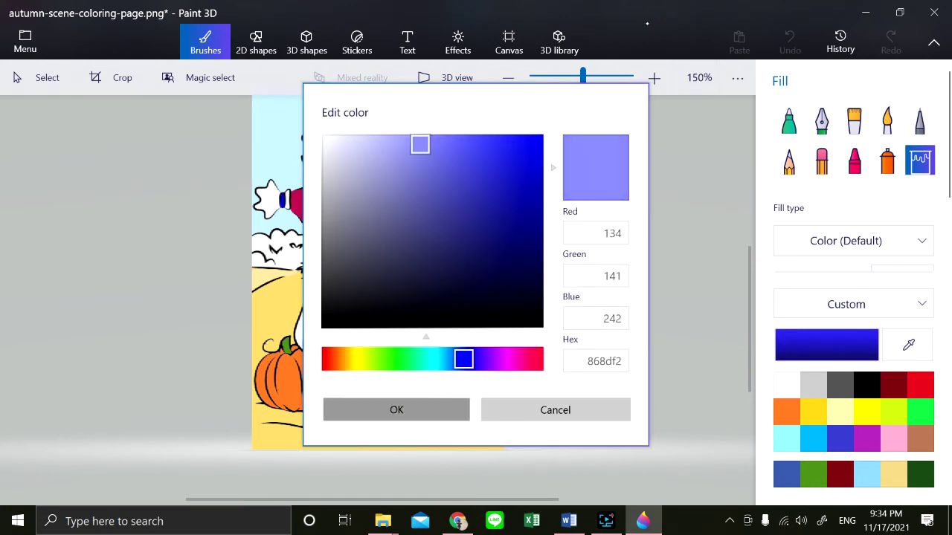
key(Return)
click(360, 195)
click(329, 182)
click(389, 186)
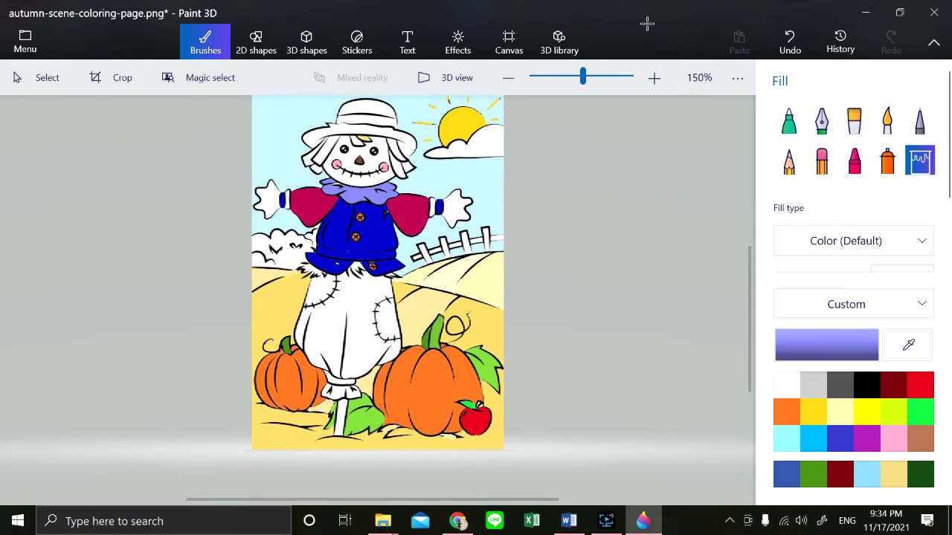
key(ctrl+z)
key(ctrl+z)
key(ctrl+z)
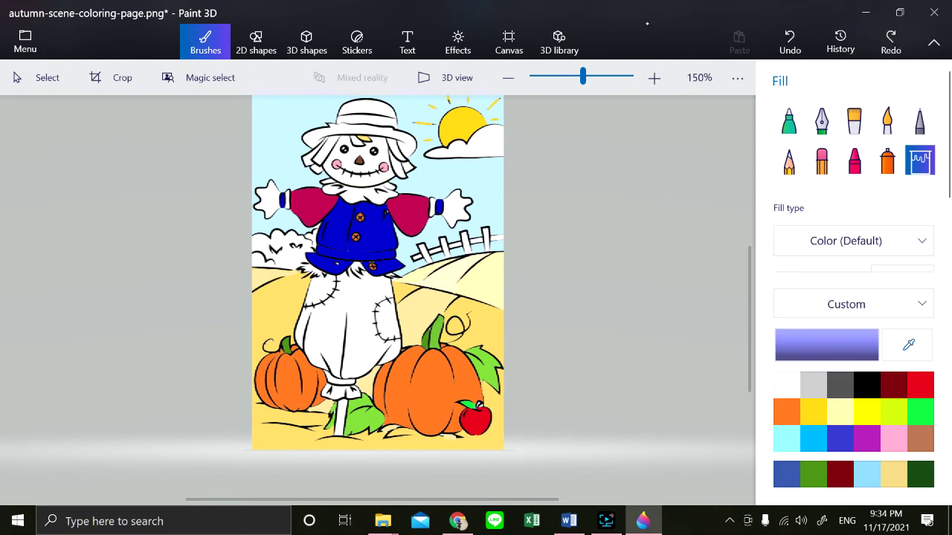
Step: Sample the yellow from the scarecrow's fringe and fill all the hair strands on both sides of the face
click(908, 344)
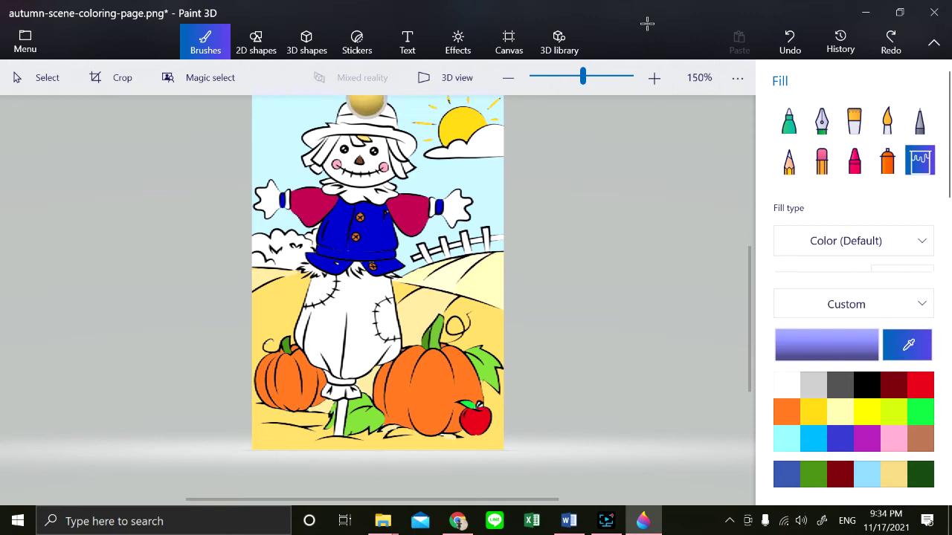
click(363, 139)
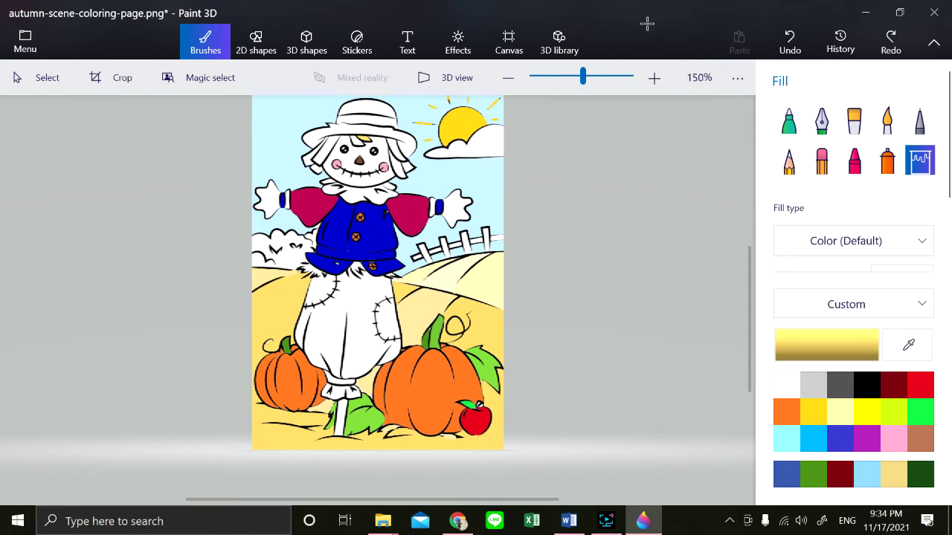
click(357, 141)
click(395, 150)
click(401, 168)
click(407, 167)
click(327, 149)
click(311, 155)
click(317, 169)
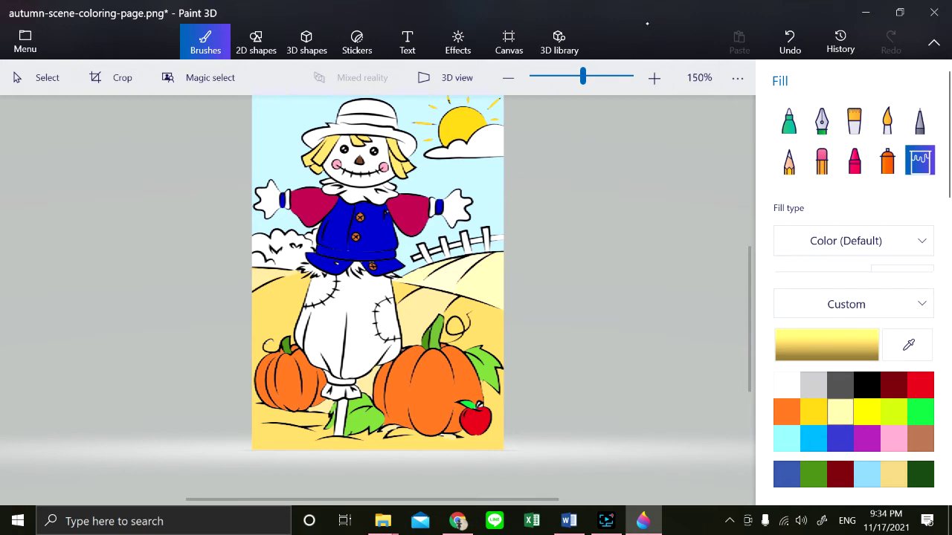
Step: Fill the scarecrow's face and collar with the palette's pale yellow
click(840, 412)
click(346, 170)
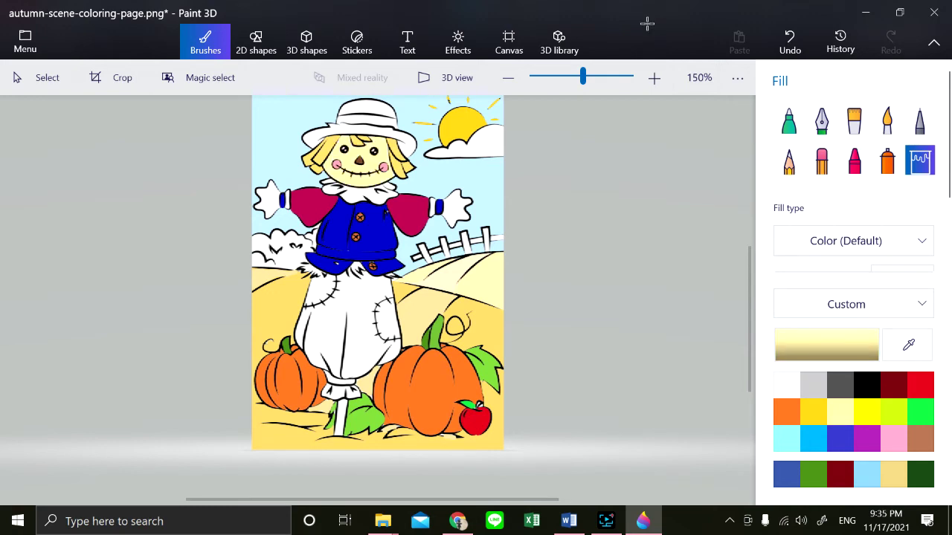
click(363, 195)
click(329, 182)
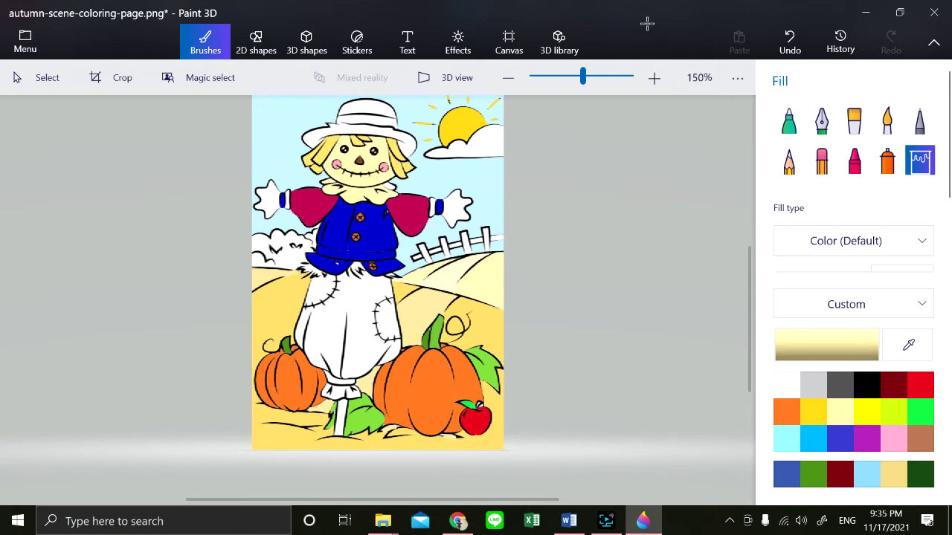
Step: Fill both of the scarecrow's hands and the cuff edge beside the sleeve with pale yellow
click(457, 208)
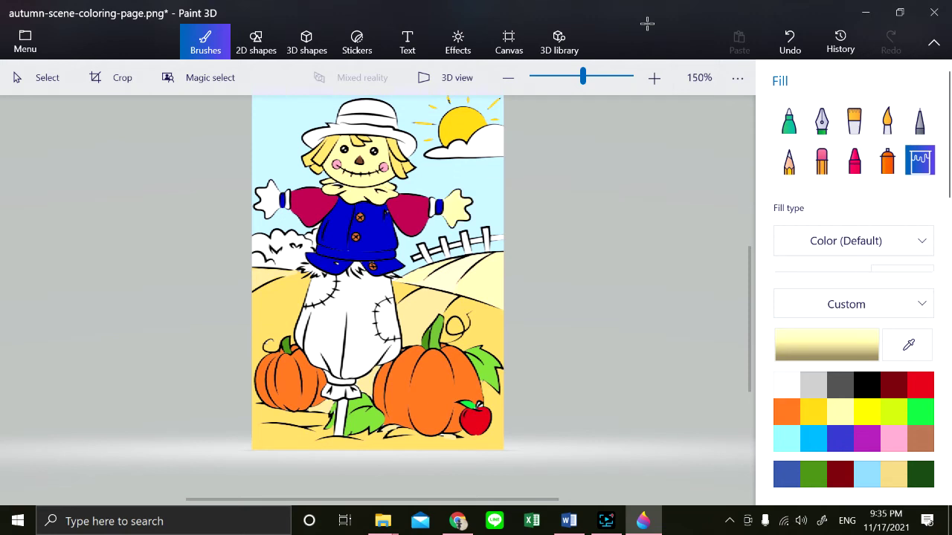
click(267, 202)
click(288, 199)
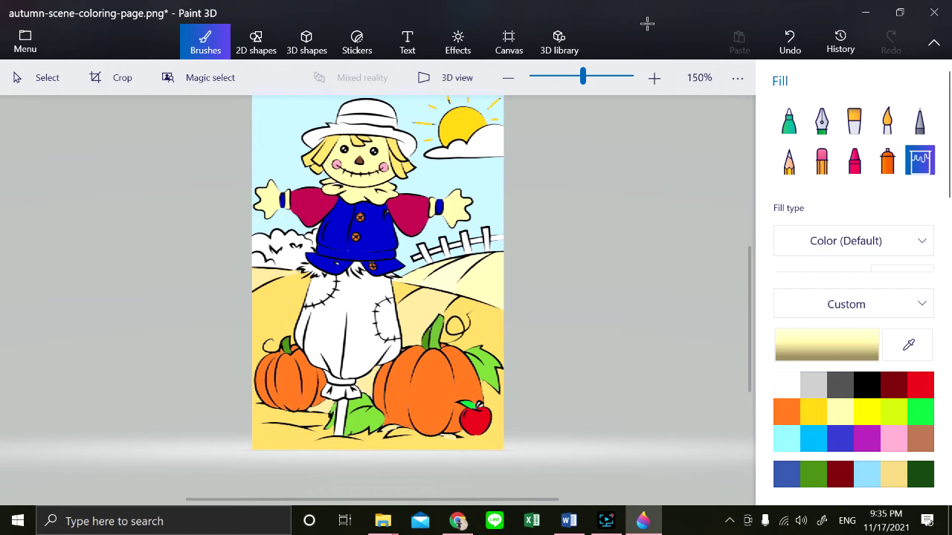
Step: Sample the golden yellow, try filling the straw under the blue vest and undo the fill
click(908, 344)
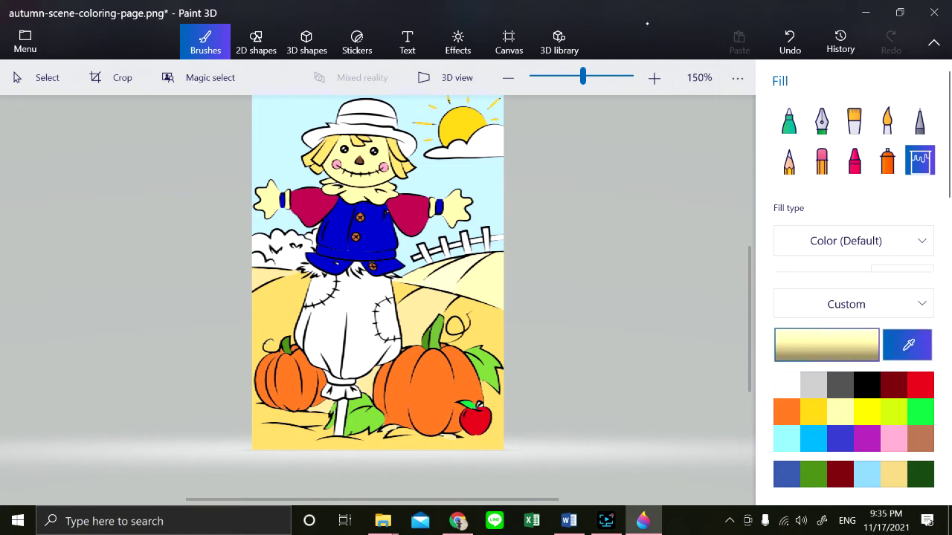
click(397, 110)
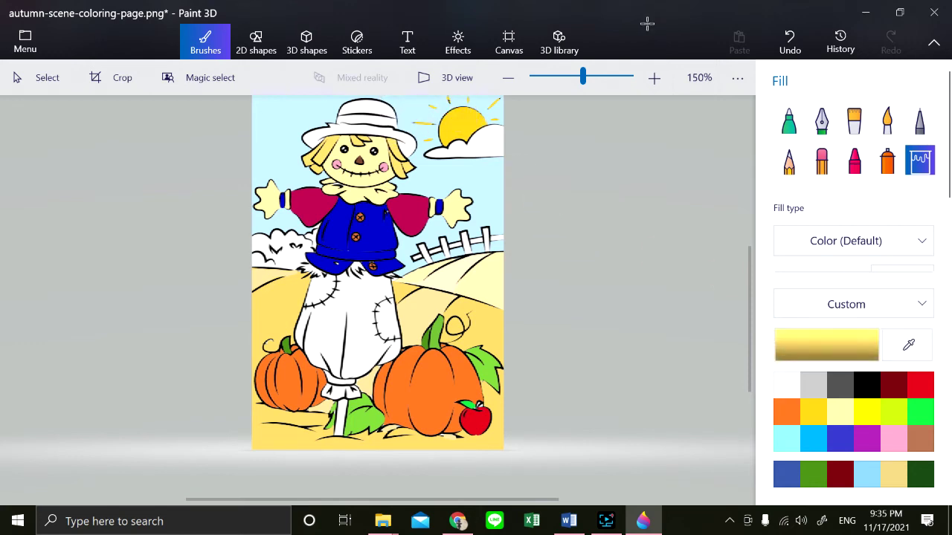
click(278, 244)
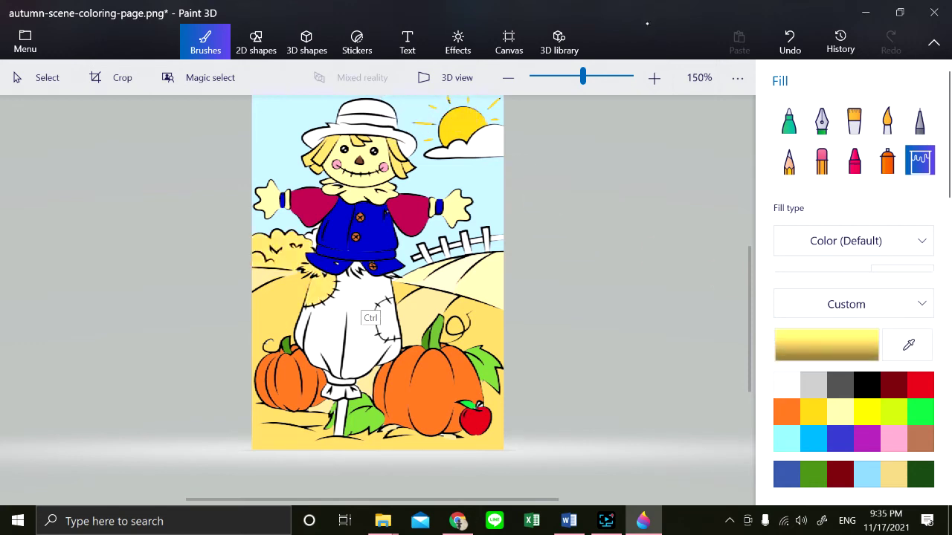
key(ctrl+z)
Step: Close the gaps of the middle straw tuft under the vest with the 3px Marker and fill the tuft golden yellow
click(789, 120)
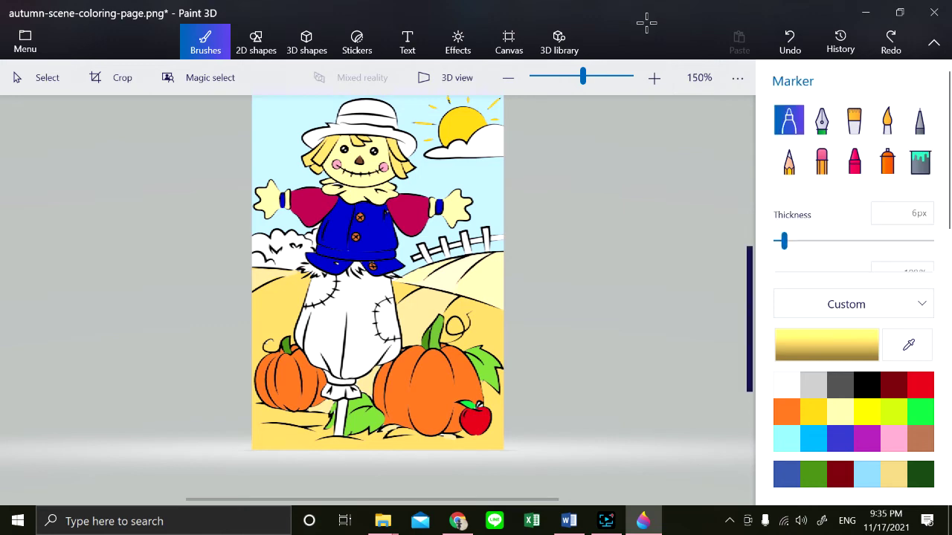
click(654, 77)
click(654, 77)
key(ctrl+y)
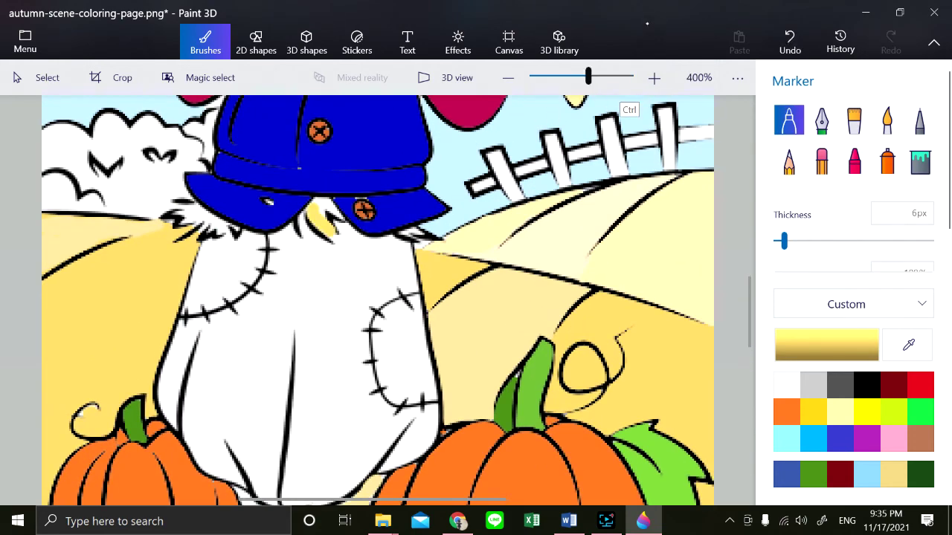
key(ctrl+z)
drag(784, 241, 780, 241)
mouse_move(309, 215)
mouse_down()
mouse_move(316, 208)
mouse_move(326, 222)
mouse_move(312, 202)
mouse_up()
key(ctrl+z)
key(ctrl+y)
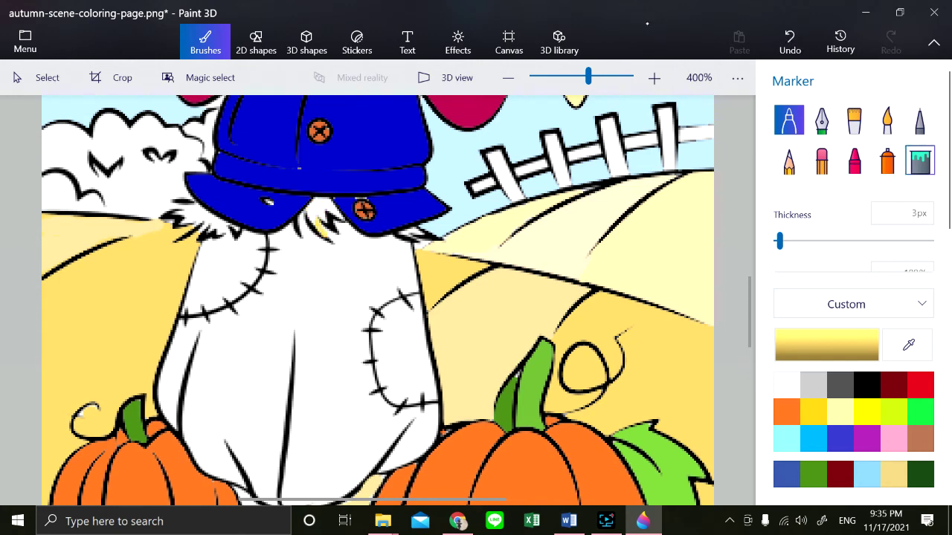
click(920, 160)
click(322, 209)
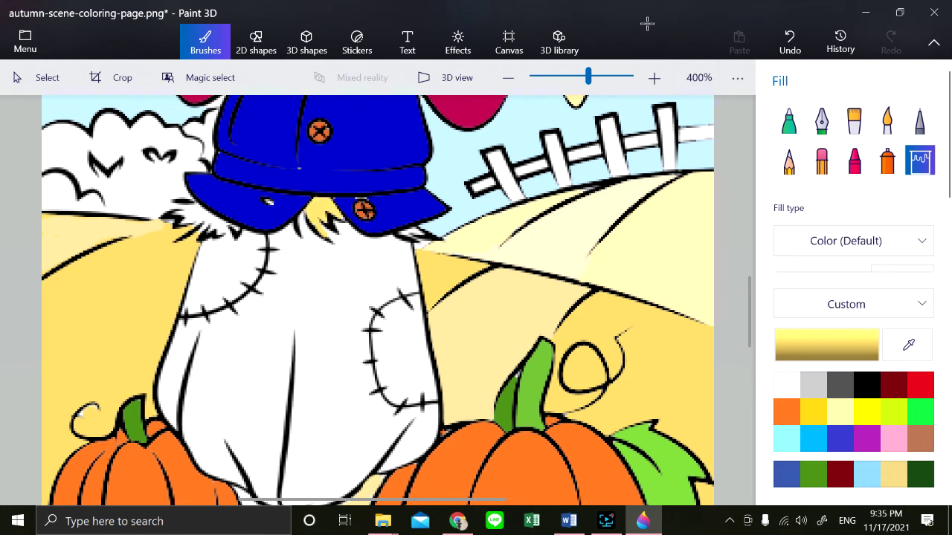
Step: Color the straw tufts along the vest's lower edge and the white spot on the vest golden yellow with the 3px Marker
click(789, 120)
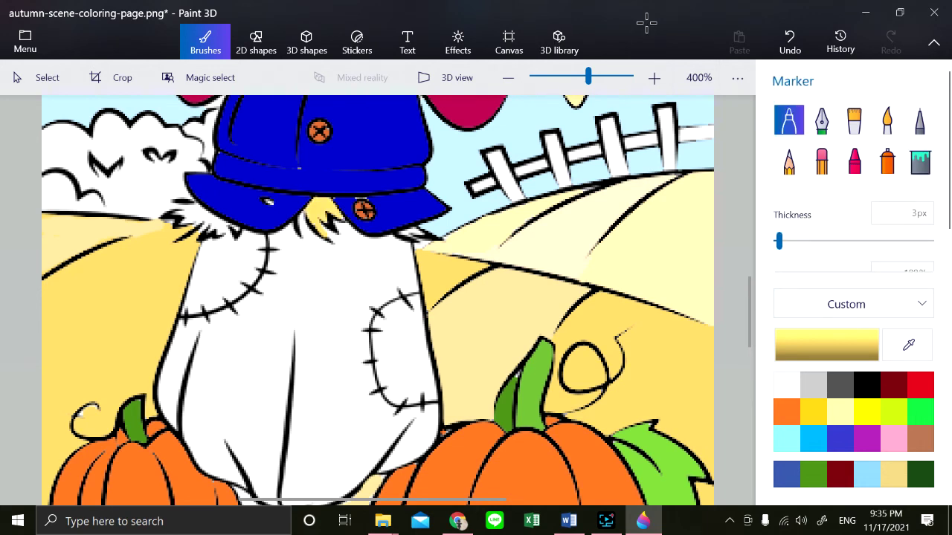
drag(303, 218, 304, 235)
drag(204, 215, 178, 217)
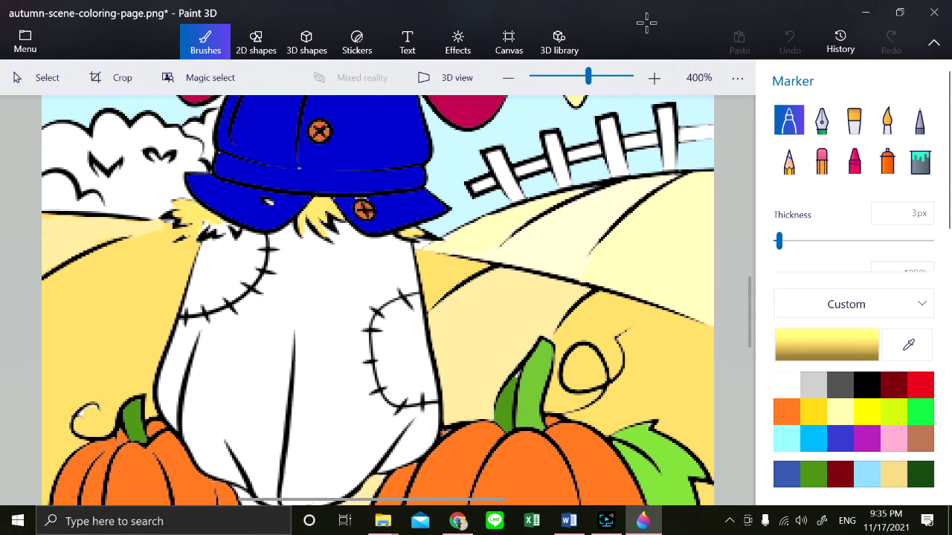
key(ctrl+z)
drag(183, 228, 197, 224)
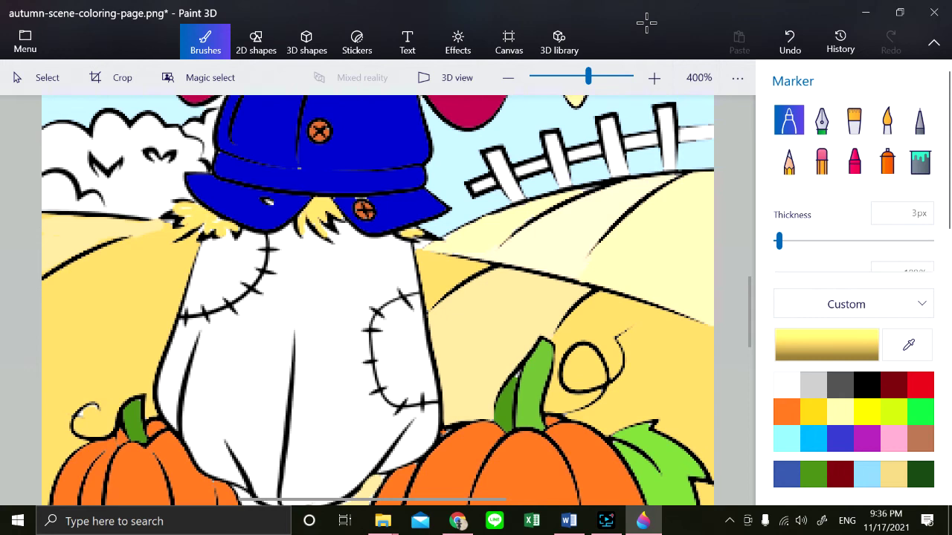
drag(264, 201, 272, 204)
click(508, 78)
click(508, 77)
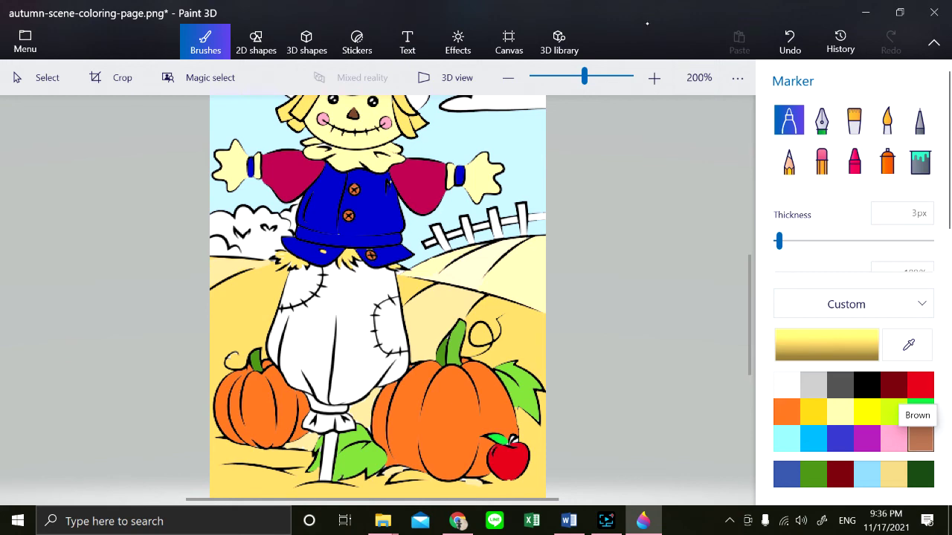
click(867, 385)
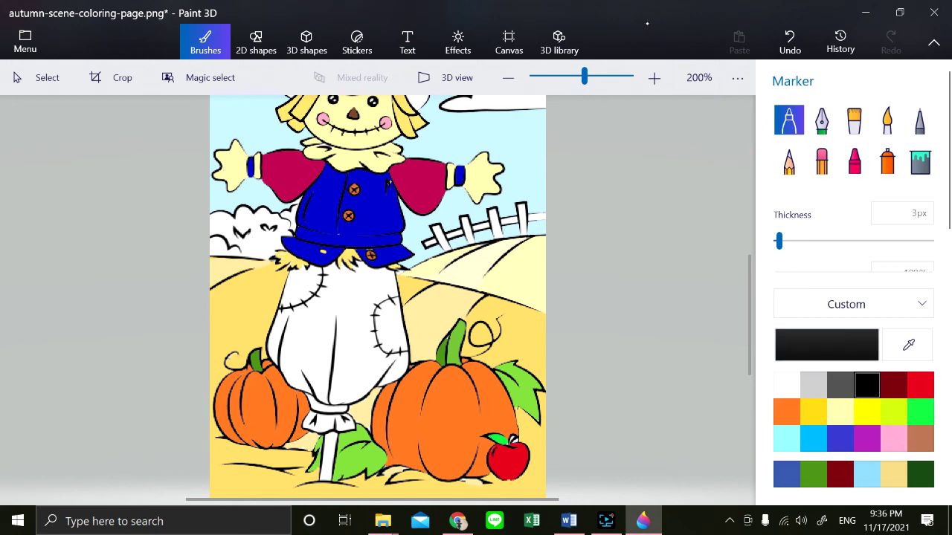
click(826, 345)
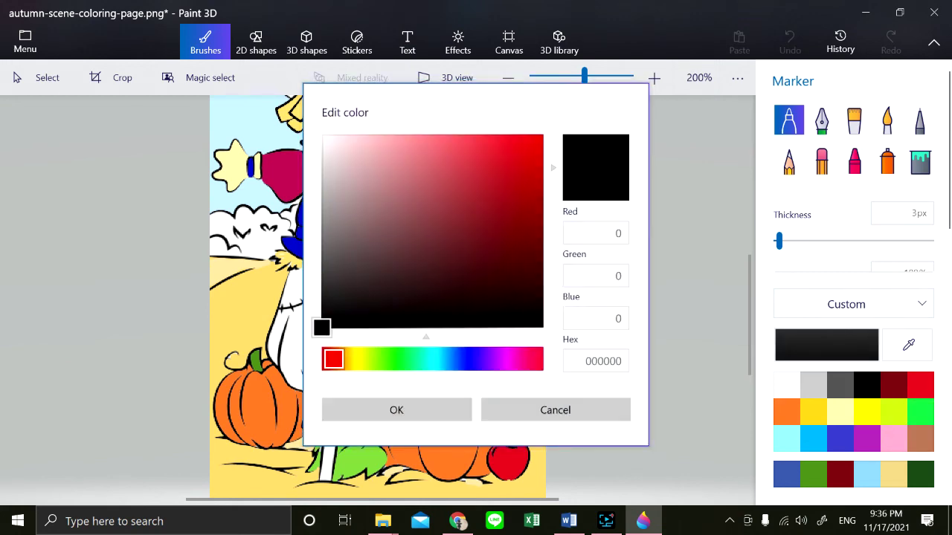
click(555, 410)
Step: Fill the scarecrow's pants and the gathered cuff below them with the palette's dark gray
click(840, 385)
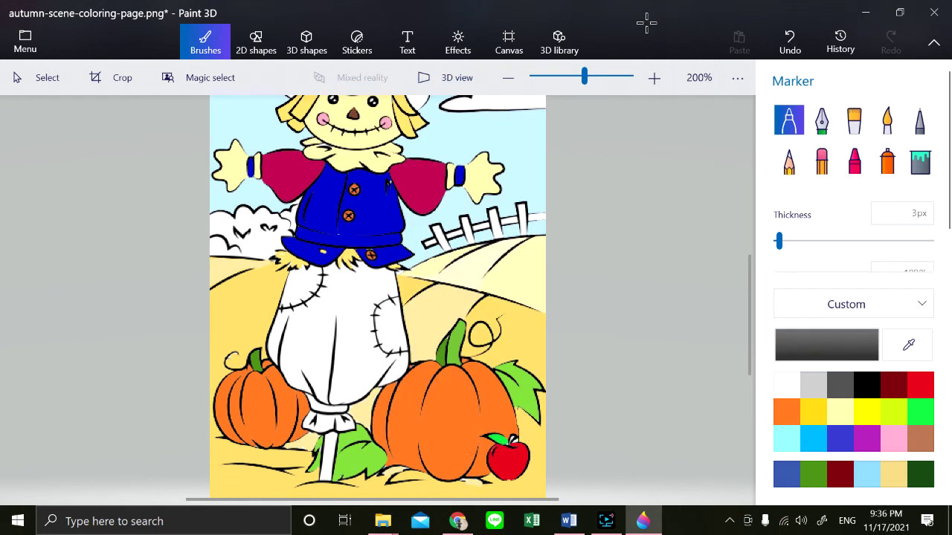
click(920, 161)
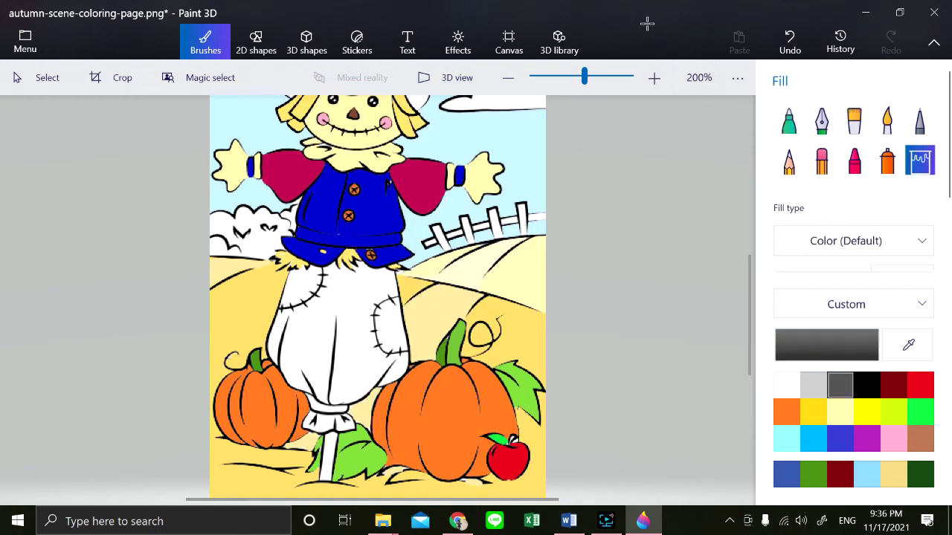
click(335, 335)
click(327, 421)
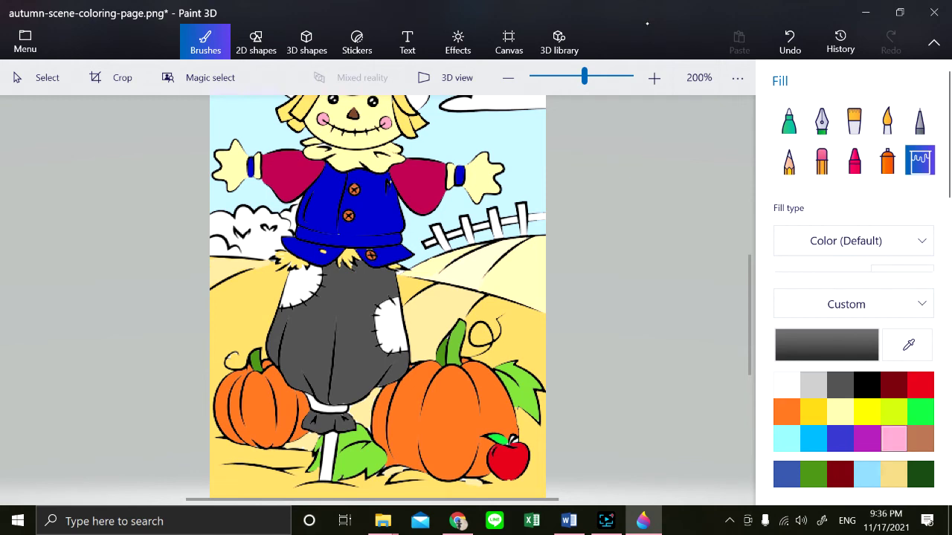
Step: Fill the pants' upper-left patch pink and draw curved light turquoise stripes across it with the 3px Marker
click(894, 439)
click(301, 287)
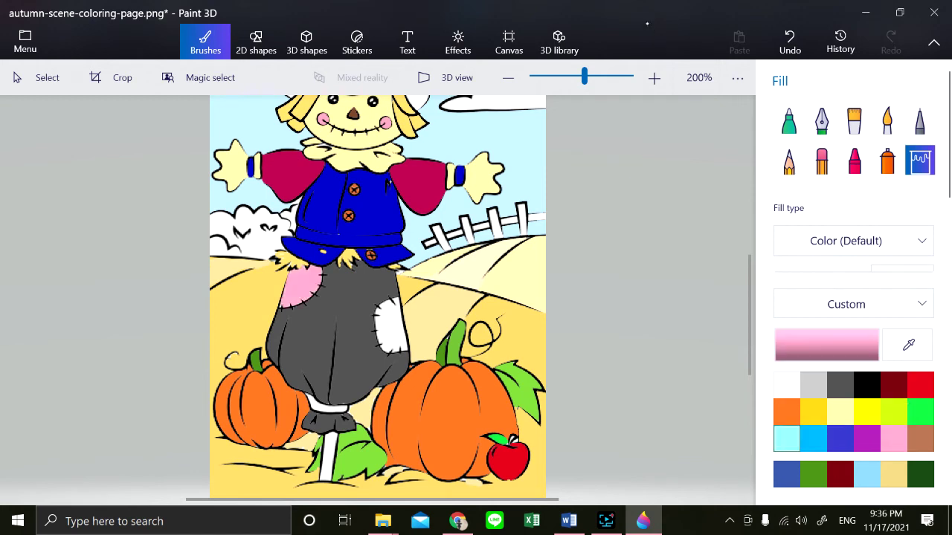
click(787, 439)
click(790, 120)
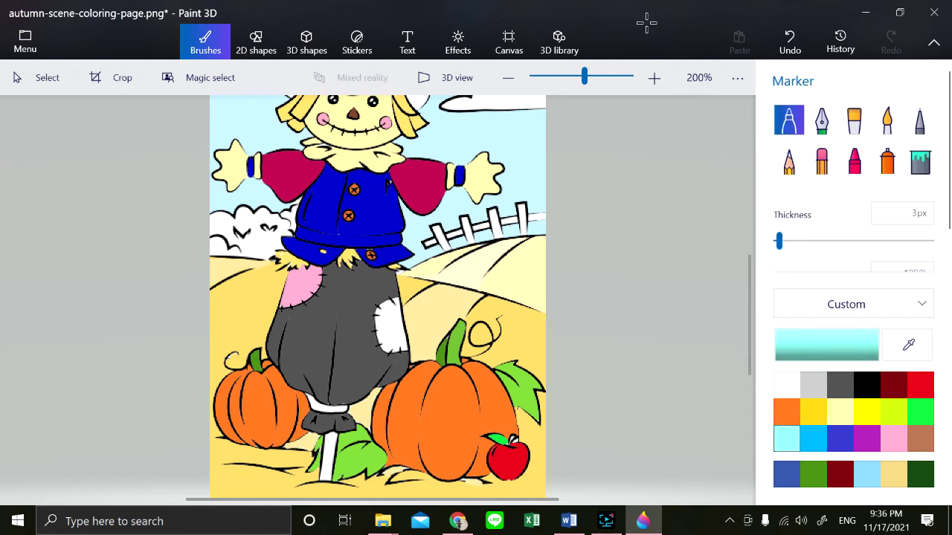
click(654, 78)
click(654, 79)
click(655, 78)
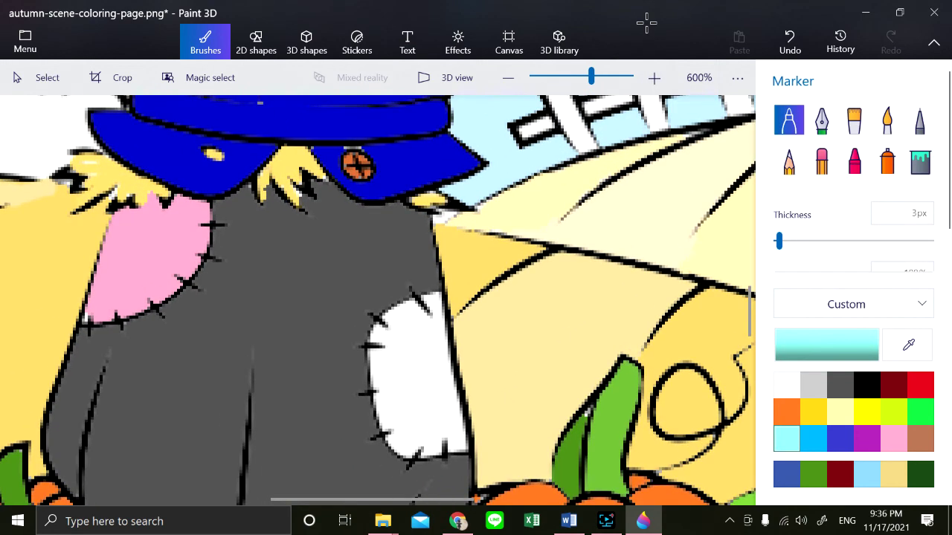
drag(102, 251, 153, 294)
drag(98, 266, 140, 308)
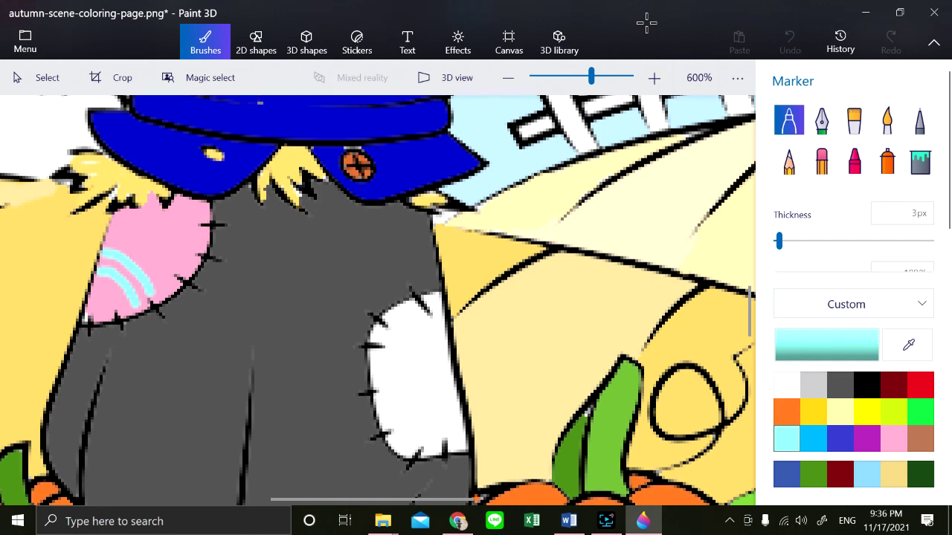
drag(96, 283, 122, 310)
mouse_move(106, 254)
mouse_down()
mouse_move(121, 238)
mouse_move(171, 281)
mouse_up()
mouse_move(113, 229)
mouse_down()
mouse_move(179, 246)
mouse_move(188, 261)
mouse_up()
drag(141, 209, 194, 238)
drag(175, 206, 198, 217)
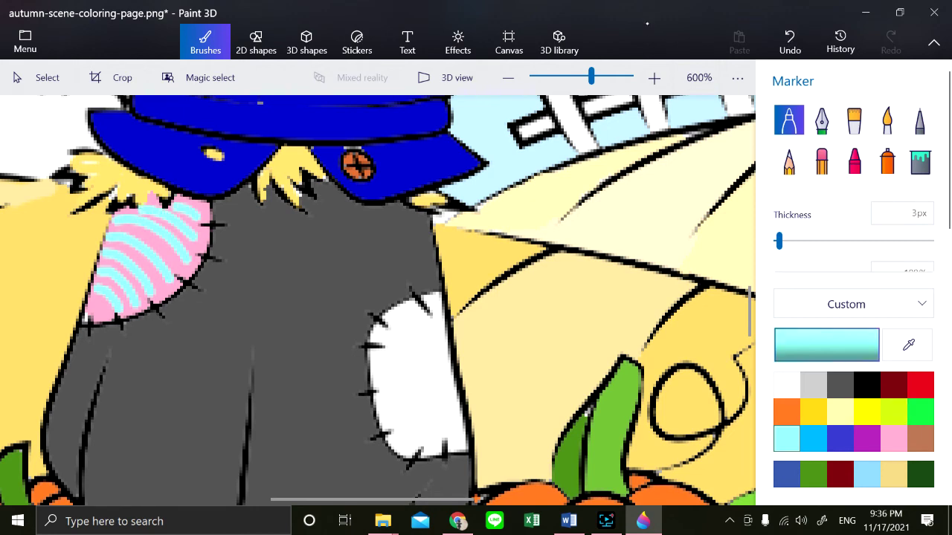
Step: Fill the patch on the right side of the pants with the palette's yellow-green
click(920, 161)
click(894, 411)
click(412, 372)
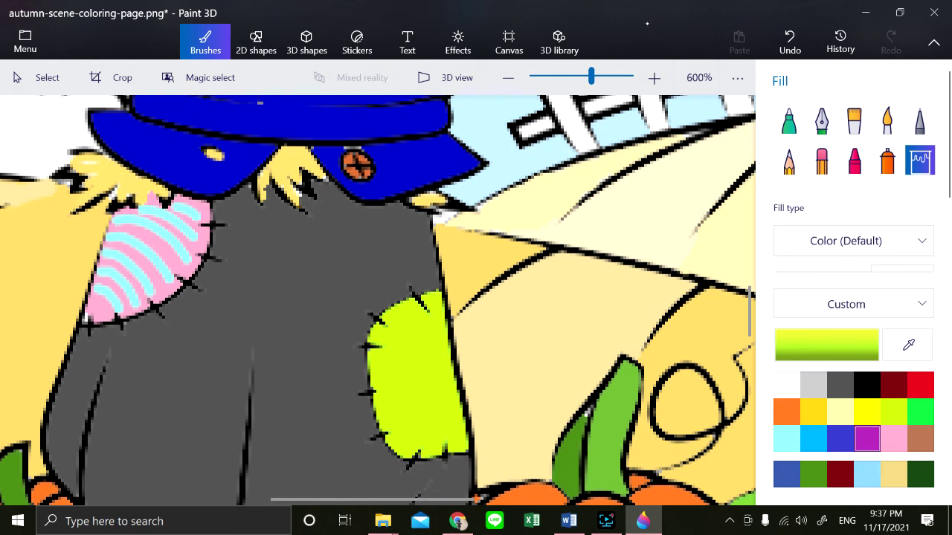
Step: Dot the yellow-green patch with small purple spots using the 3px Marker
click(867, 439)
click(788, 119)
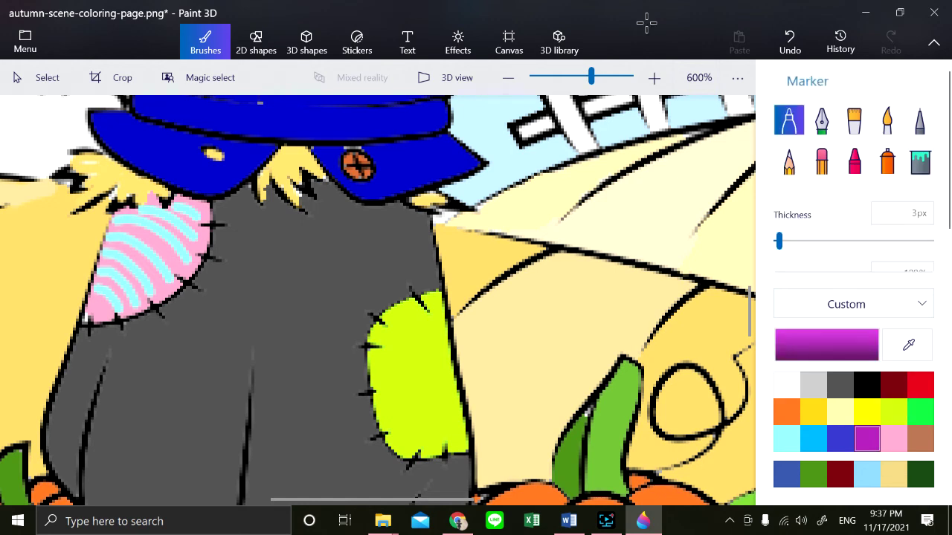
click(410, 325)
click(406, 370)
click(444, 366)
click(437, 334)
click(421, 403)
click(400, 412)
click(384, 367)
click(448, 421)
click(419, 439)
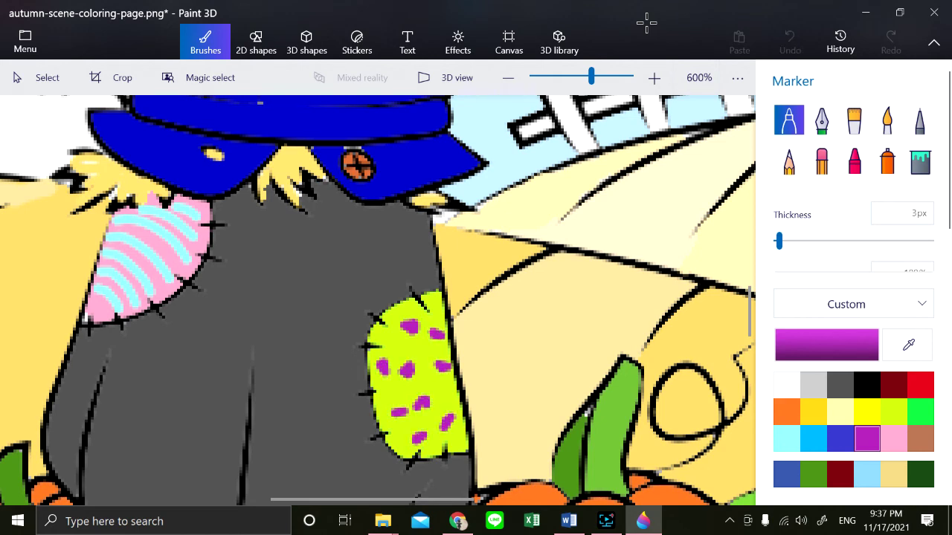
click(445, 391)
click(392, 337)
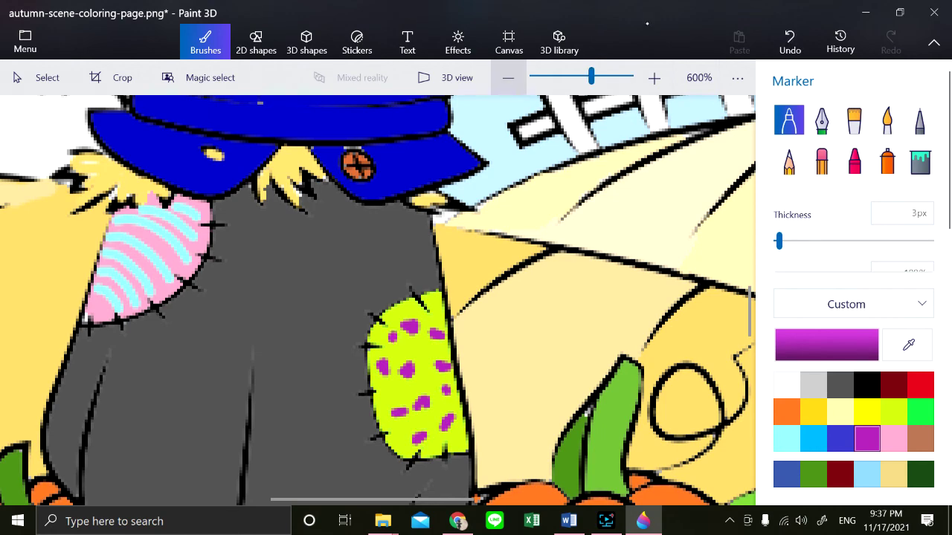
Step: Fill the band at the bottom of the pants and the wooden post below with the palette's brown
click(509, 78)
click(508, 78)
click(509, 78)
click(509, 78)
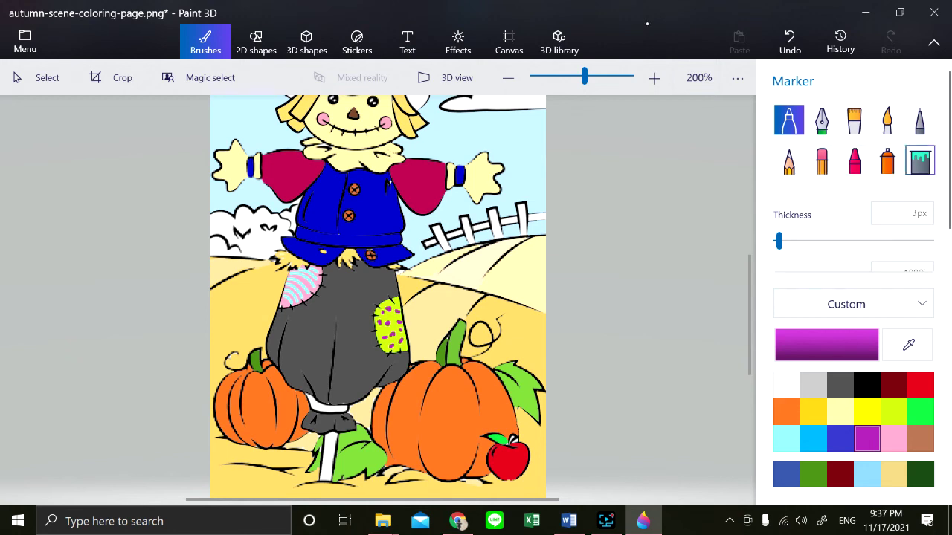
click(920, 160)
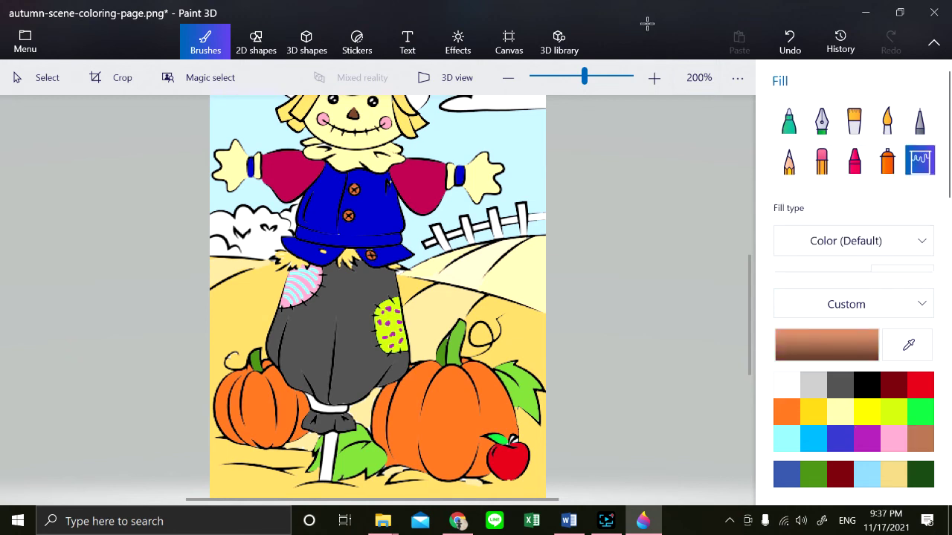
click(328, 407)
click(327, 457)
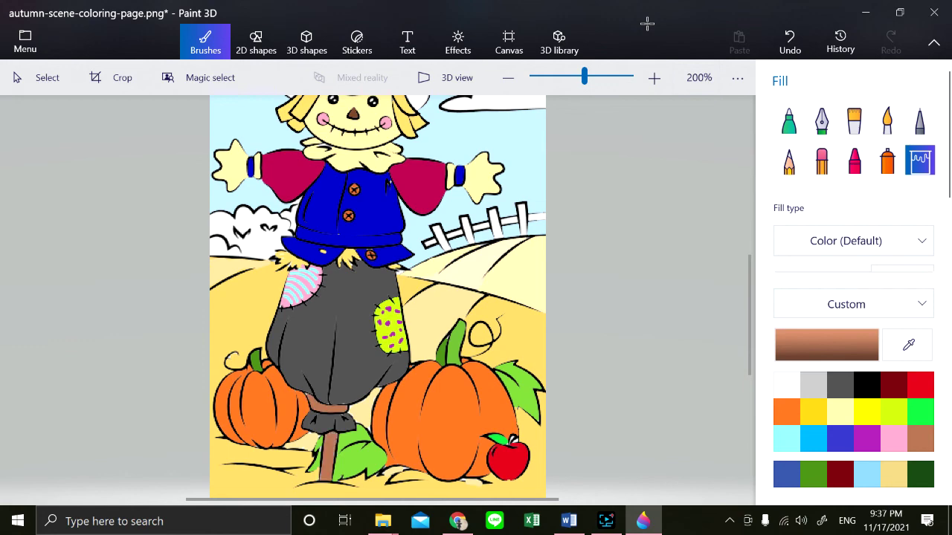
Step: Lighten the brown to the custom color c69e87 and fill the scarecrow's hat brim and crown with it
scroll(378, 298, up, 3)
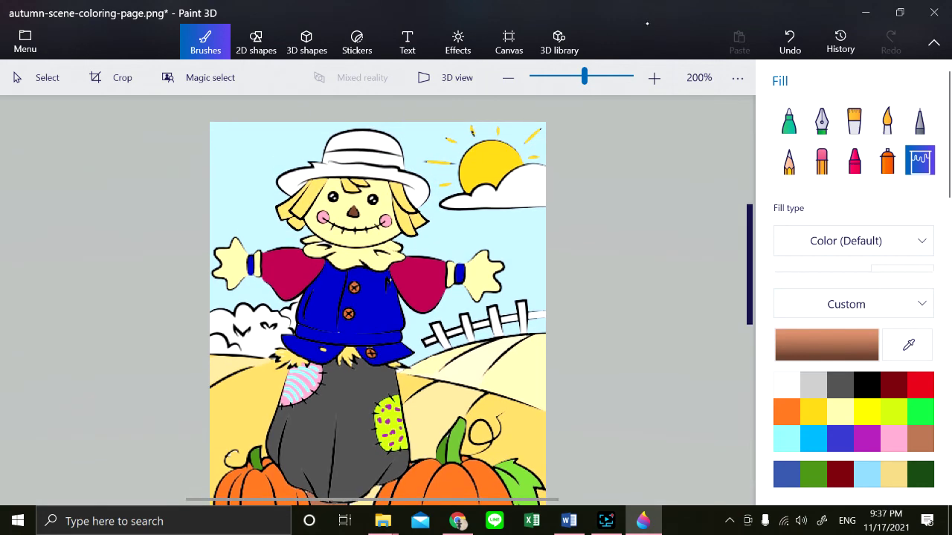
click(827, 344)
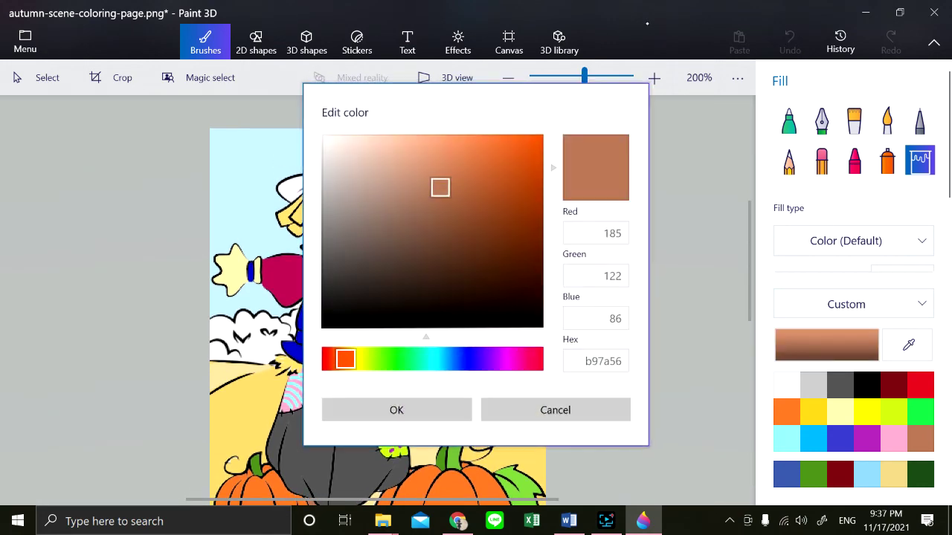
click(402, 144)
click(392, 178)
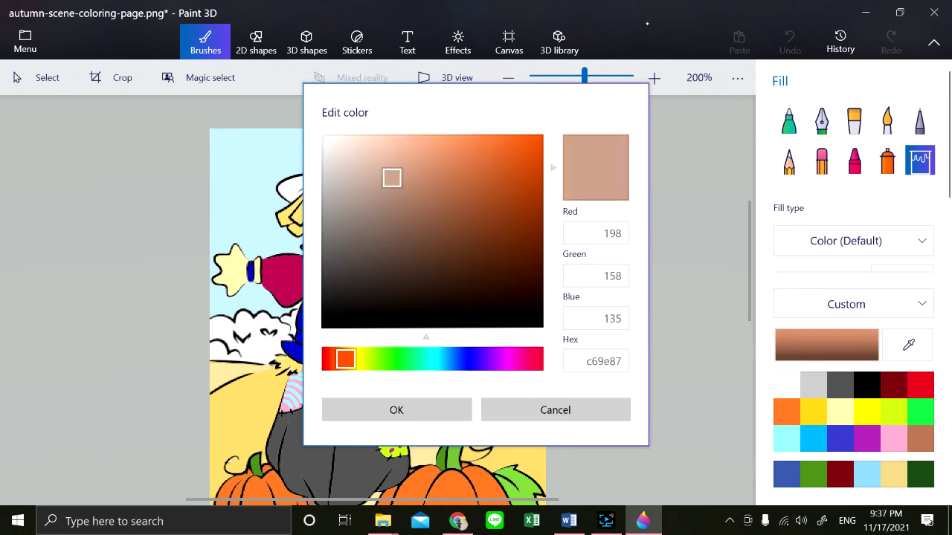
key(Return)
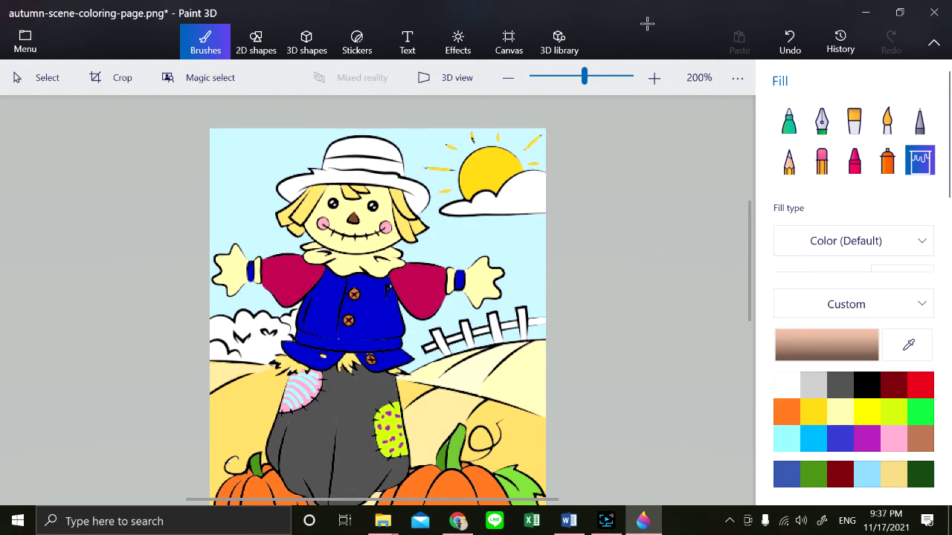
click(357, 177)
click(363, 147)
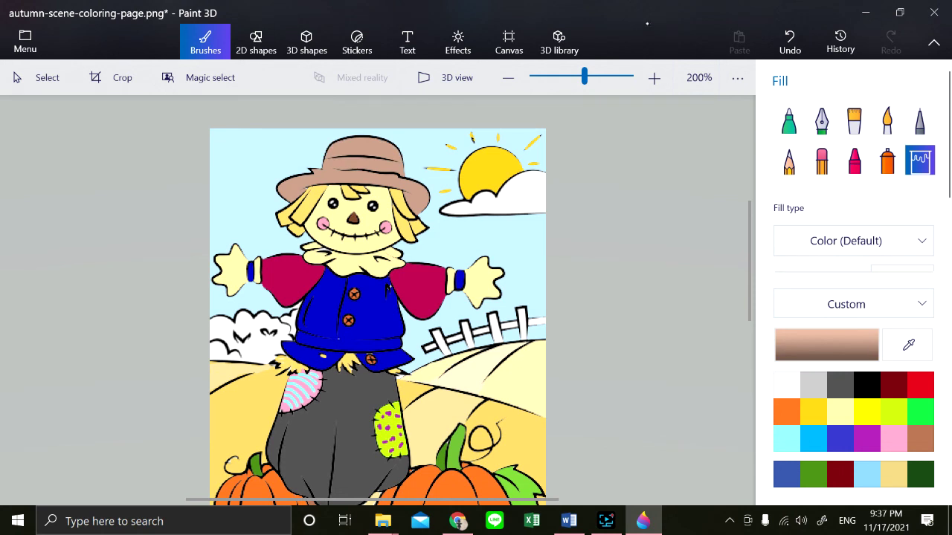
Step: Mix a light green (abd388) from the palette's green and fill the bushes behind the scarecrow
click(813, 474)
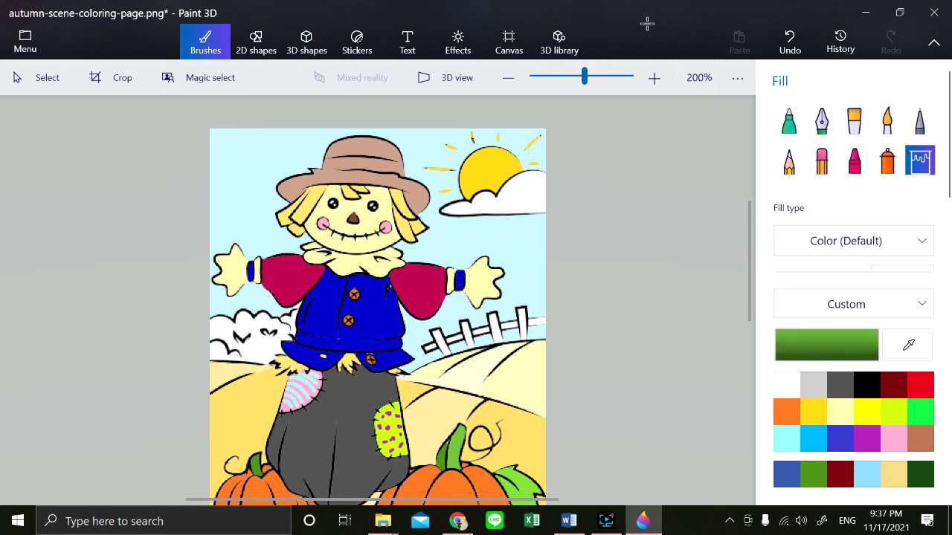
click(826, 345)
mouse_move(496, 224)
mouse_down()
mouse_move(382, 159)
mouse_move(401, 167)
mouse_up()
click(396, 410)
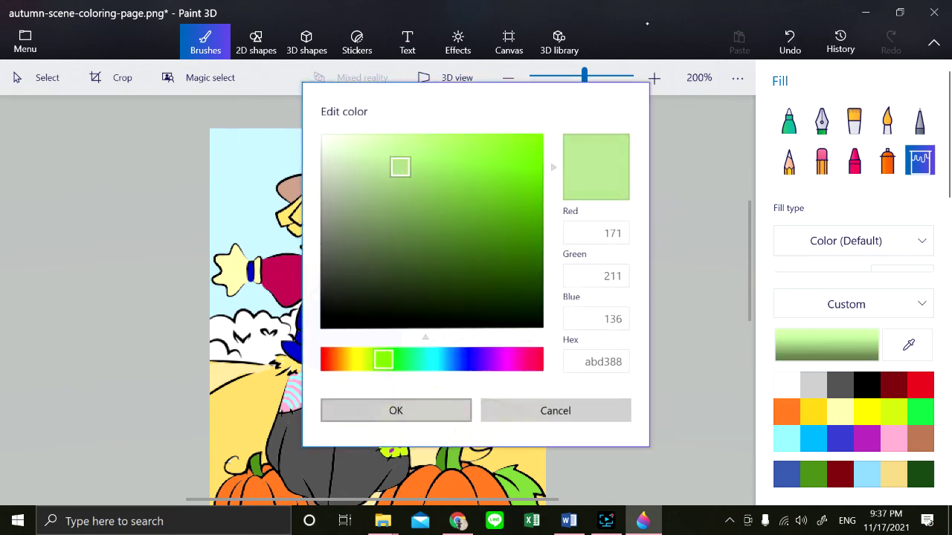
click(251, 341)
click(292, 321)
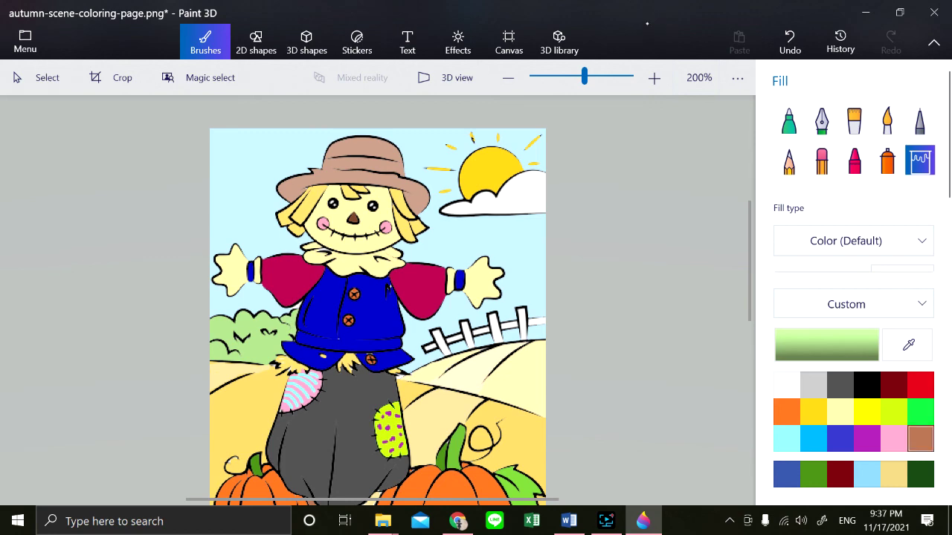
Step: Mix a lighter shade of the palette's brown and fill all the fence posts and rails with it
click(920, 439)
click(827, 344)
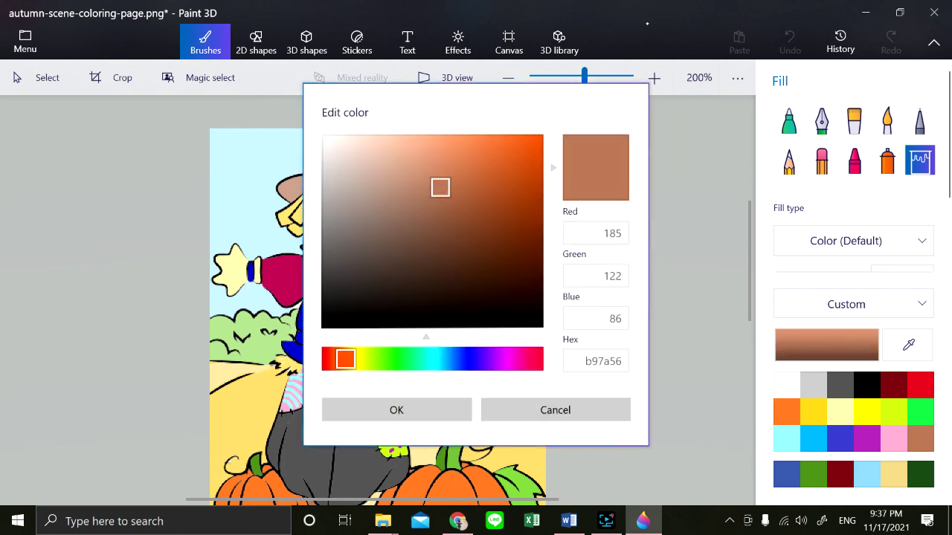
click(398, 182)
key(Return)
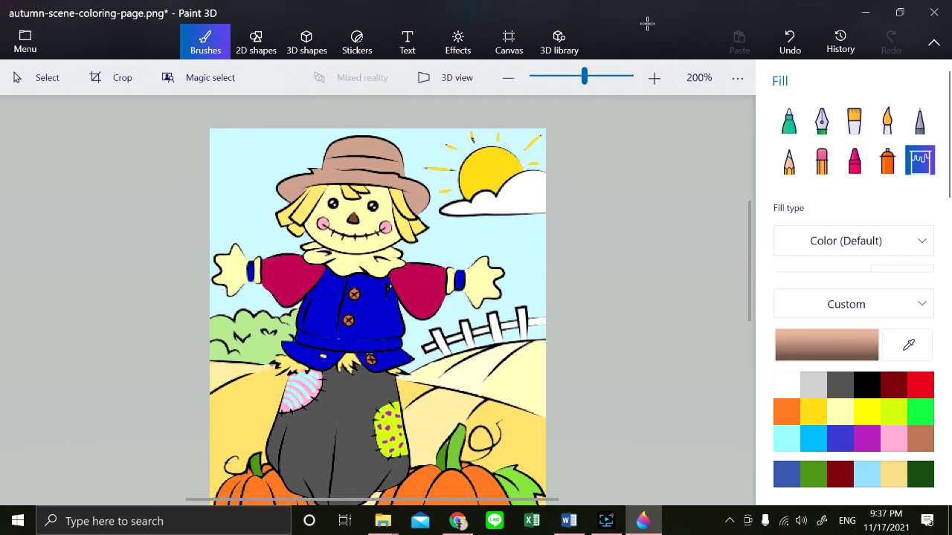
click(441, 342)
click(467, 336)
click(495, 329)
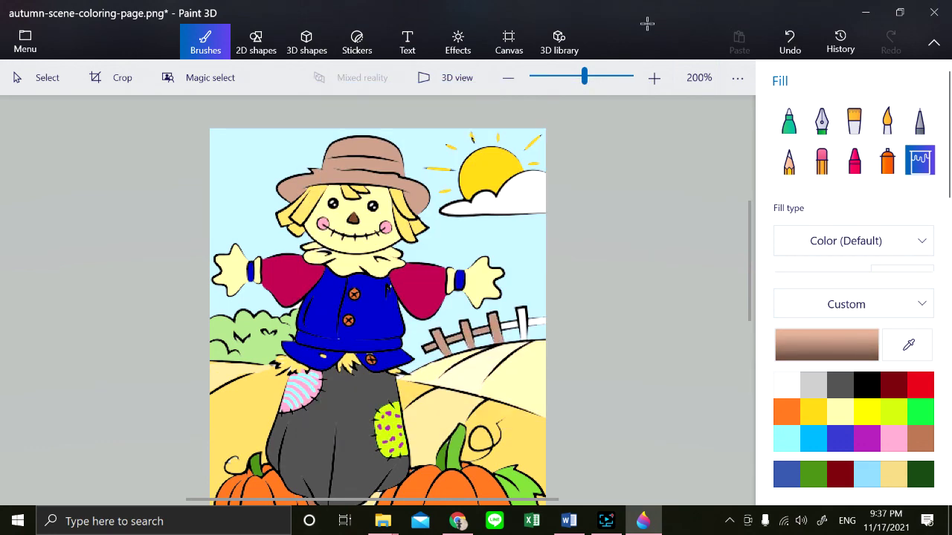
click(522, 325)
click(537, 321)
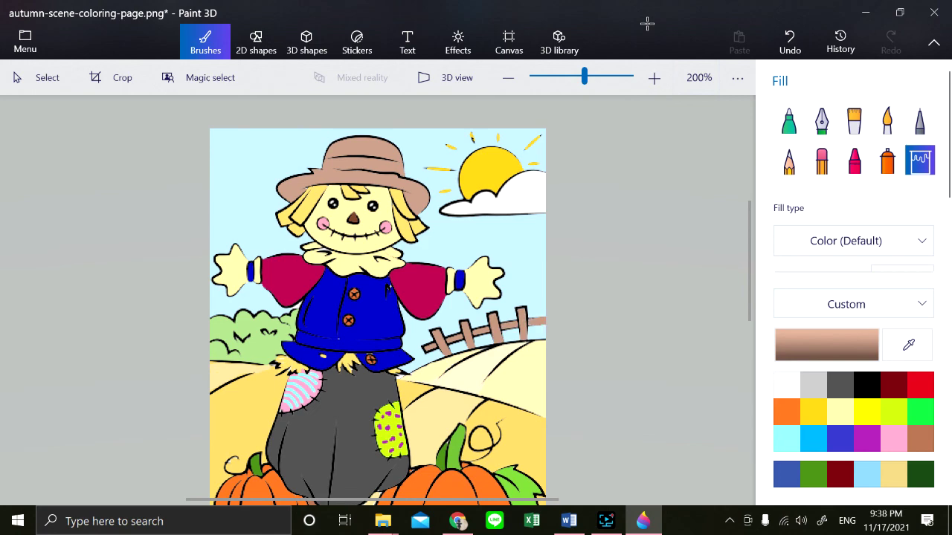
drag(585, 76, 581, 76)
click(654, 78)
click(654, 77)
click(654, 78)
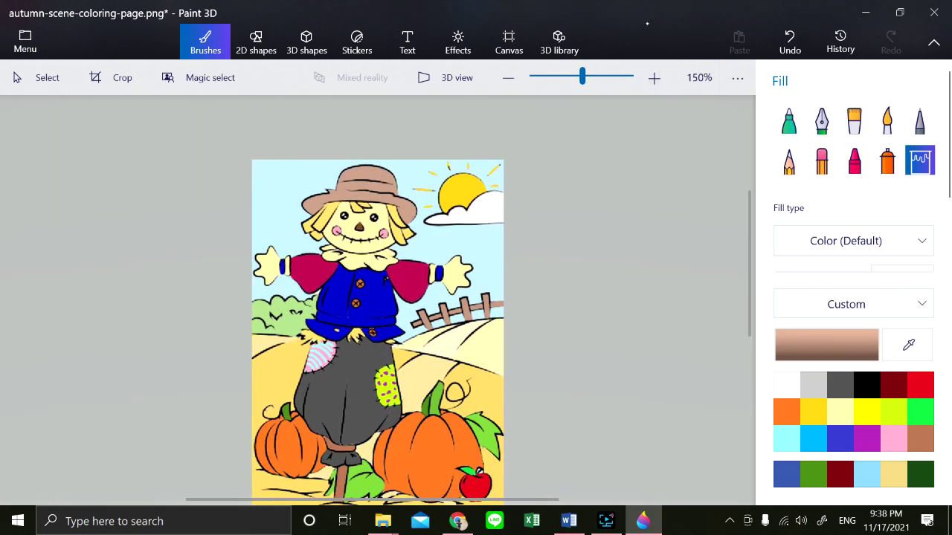
scroll(377, 297, down, 1)
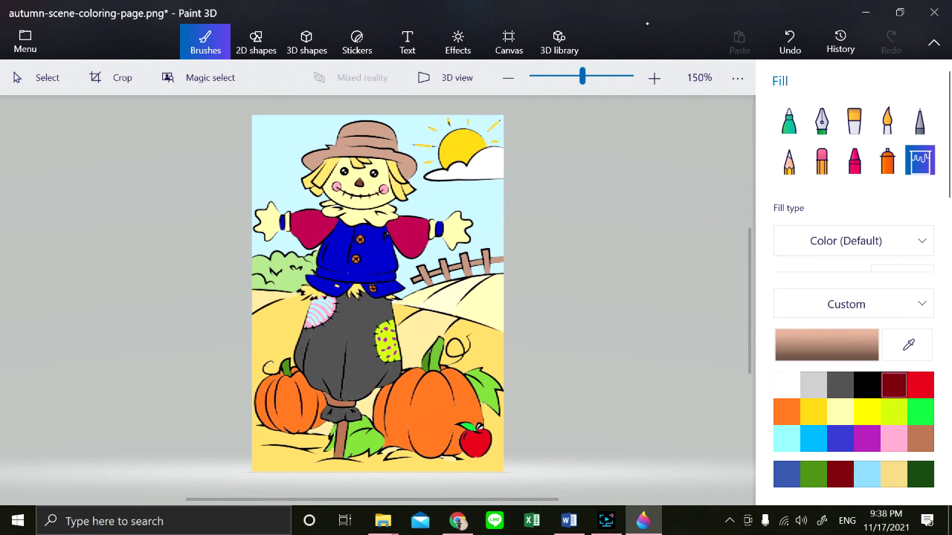
Step: Sample the crimson from the scarecrow's sleeve and paint the band around the hat with the Marker at 6 px thickness
click(921, 384)
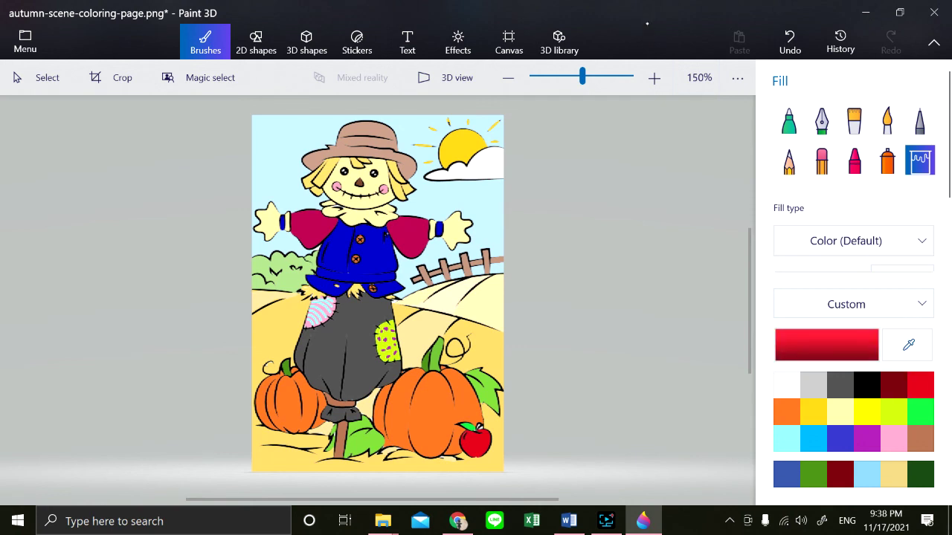
click(909, 344)
click(411, 229)
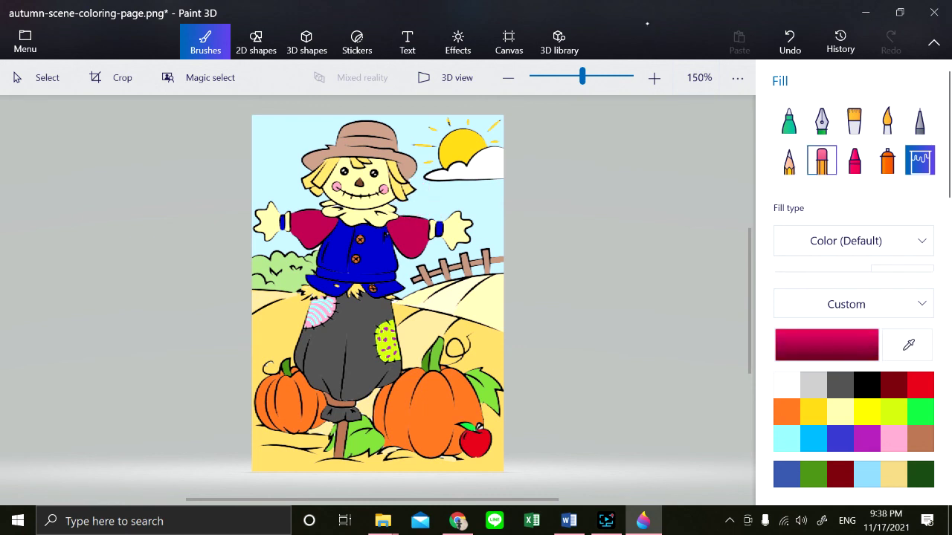
click(789, 121)
drag(779, 241, 789, 241)
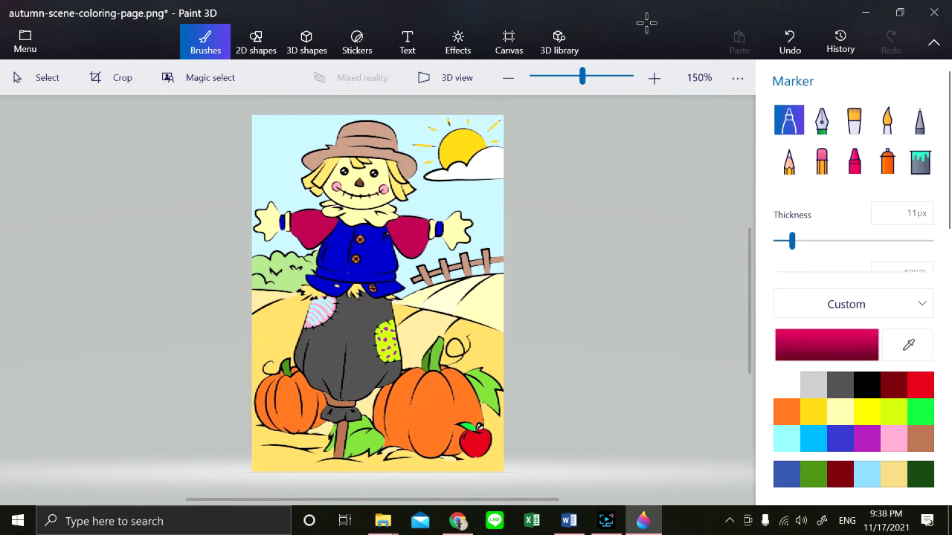
drag(792, 241, 784, 241)
drag(582, 76, 588, 77)
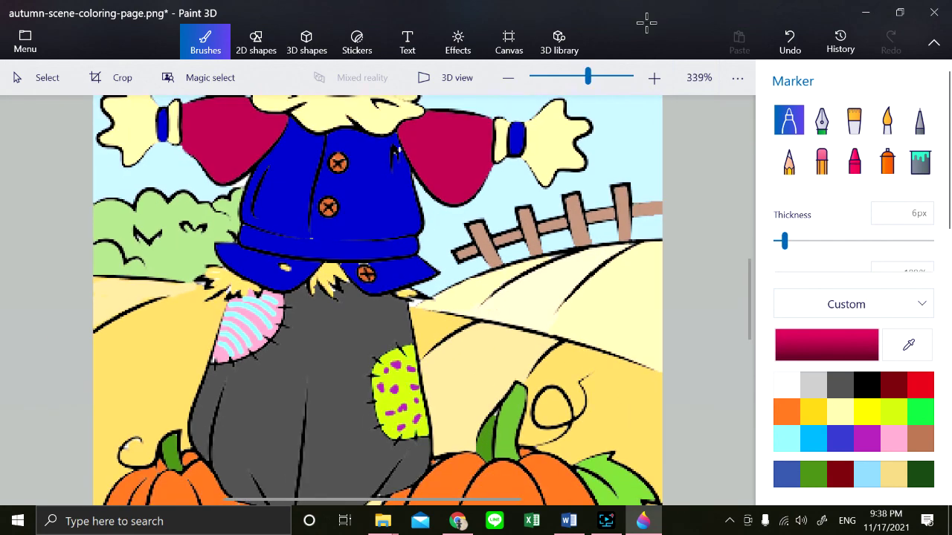
drag(750, 298, 750, 235)
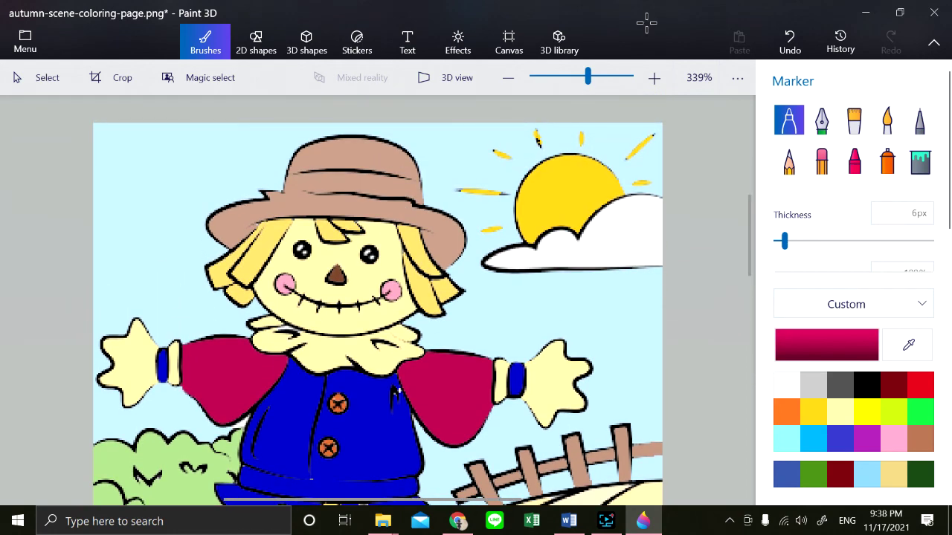
mouse_move(329, 181)
mouse_down()
mouse_move(343, 180)
mouse_move(312, 190)
mouse_move(300, 173)
mouse_move(420, 191)
mouse_up()
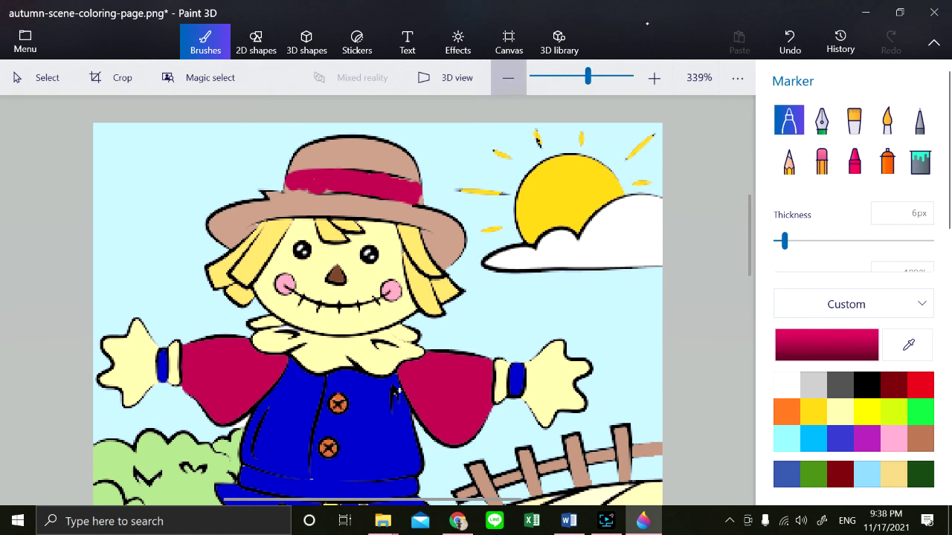
Step: Review the whole colored scarecrow page at 125% zoom
click(508, 77)
click(508, 77)
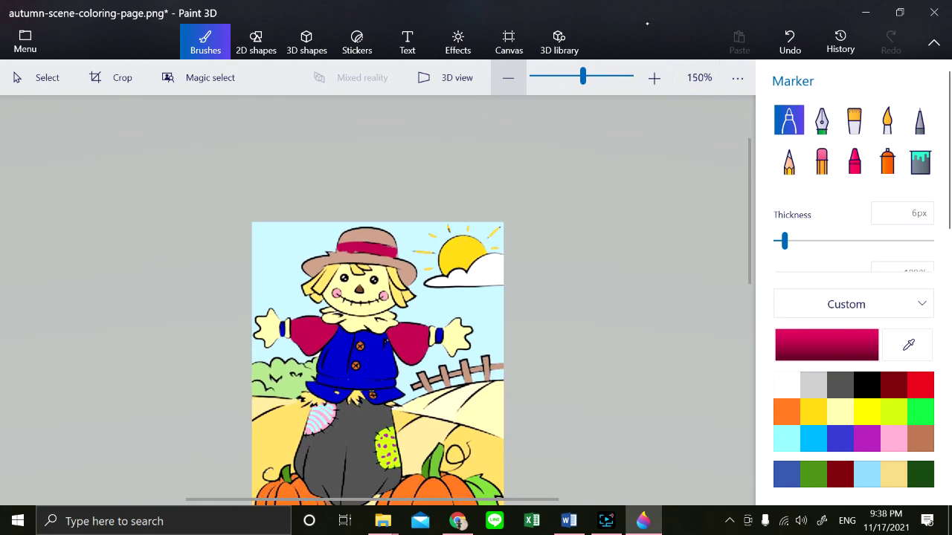
click(508, 77)
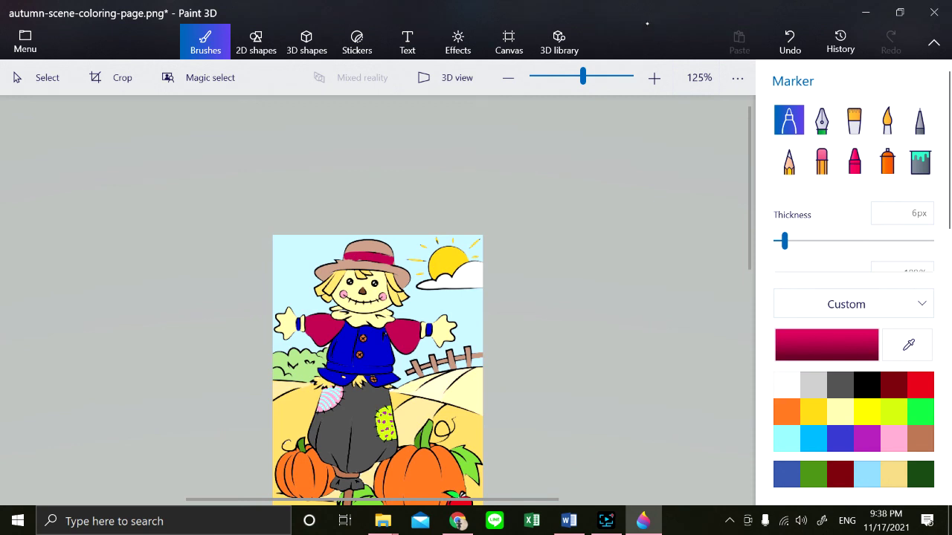
scroll(647, 23, down, 3)
drag(749, 246, 750, 258)
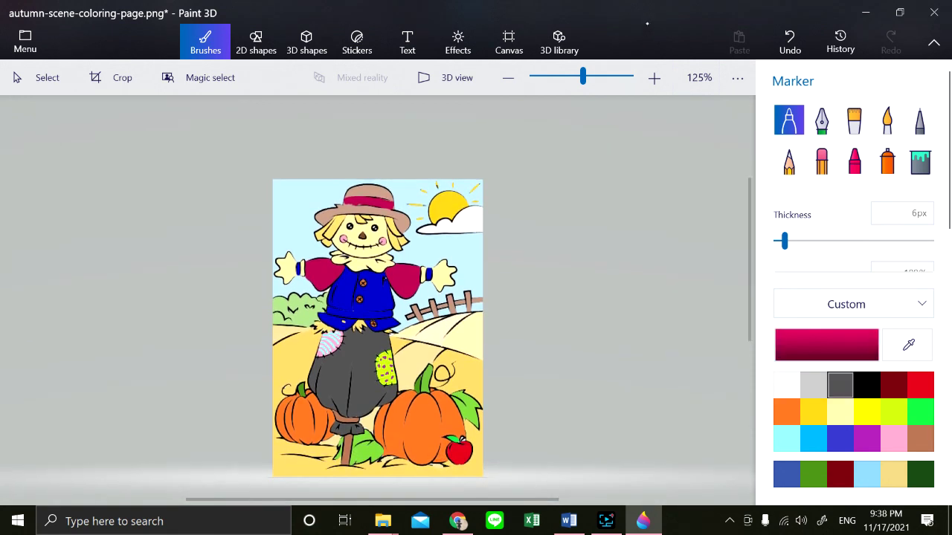
click(606, 521)
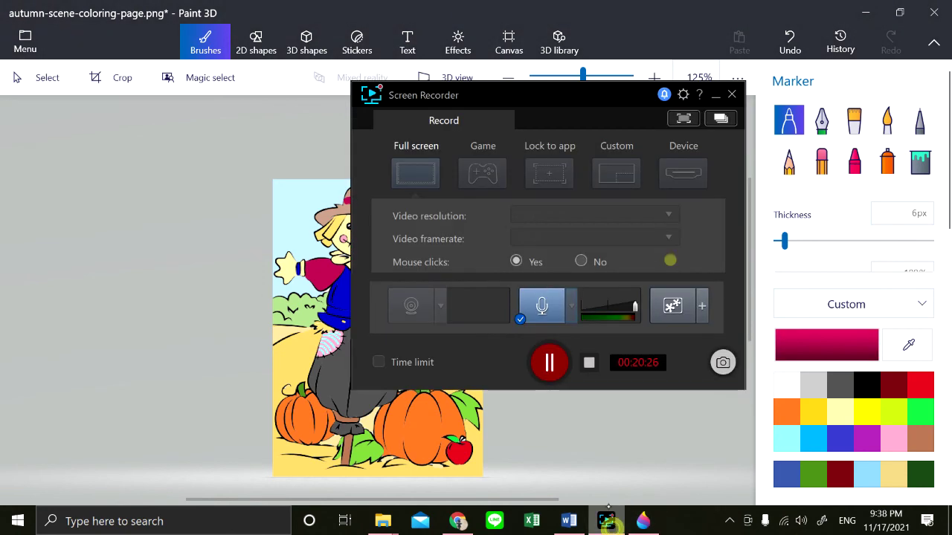